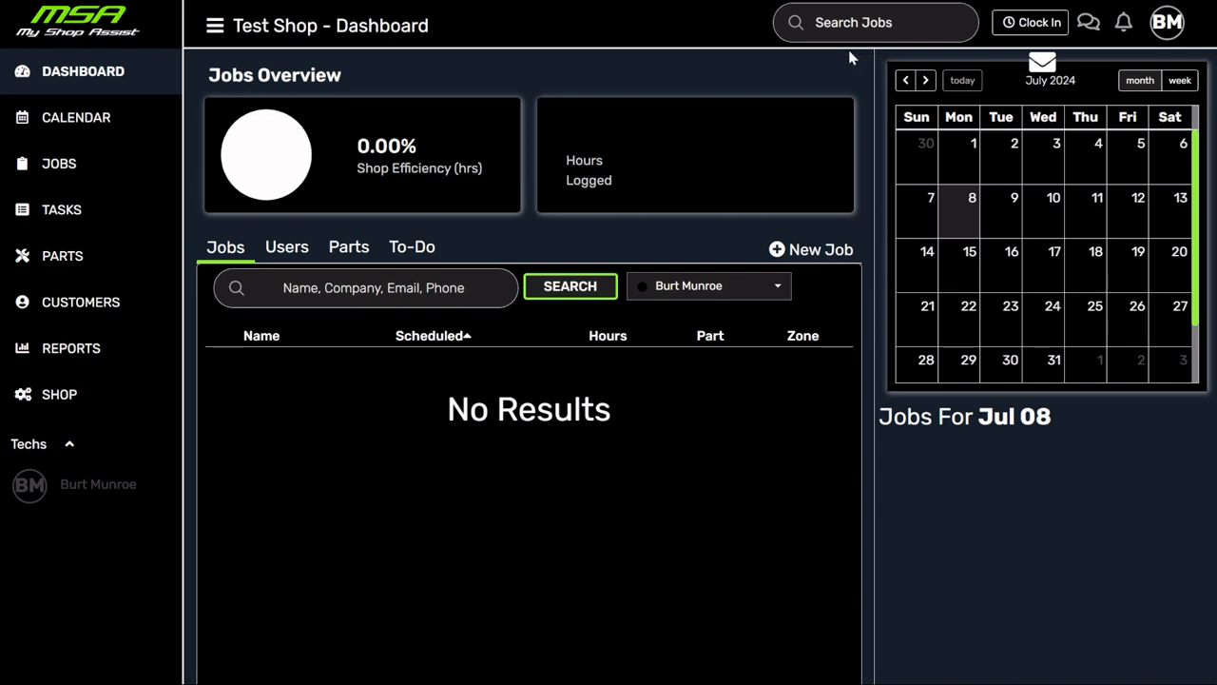
- Open Test Shop's settings panel with its contact details, address and Central Time zone
left_click(58, 402)
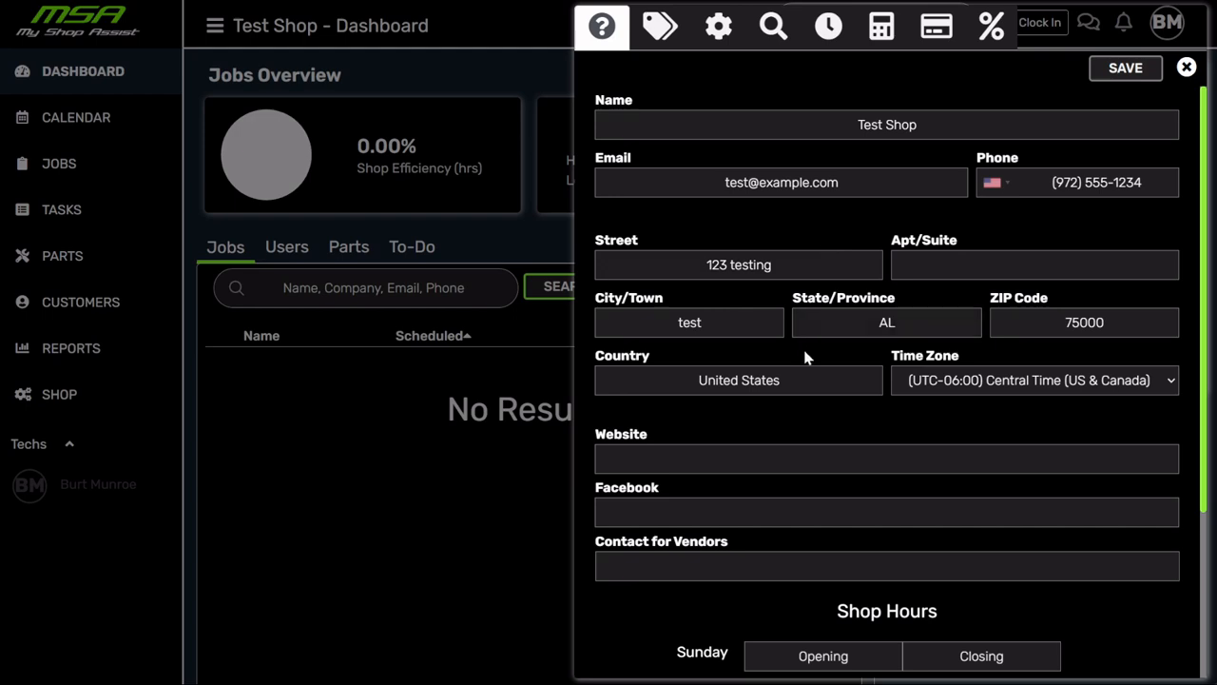
- Check the Contact for Vendors, shop hours and Name fields, then show the Plugin and Logo settings
scroll(805, 357, "down", 3)
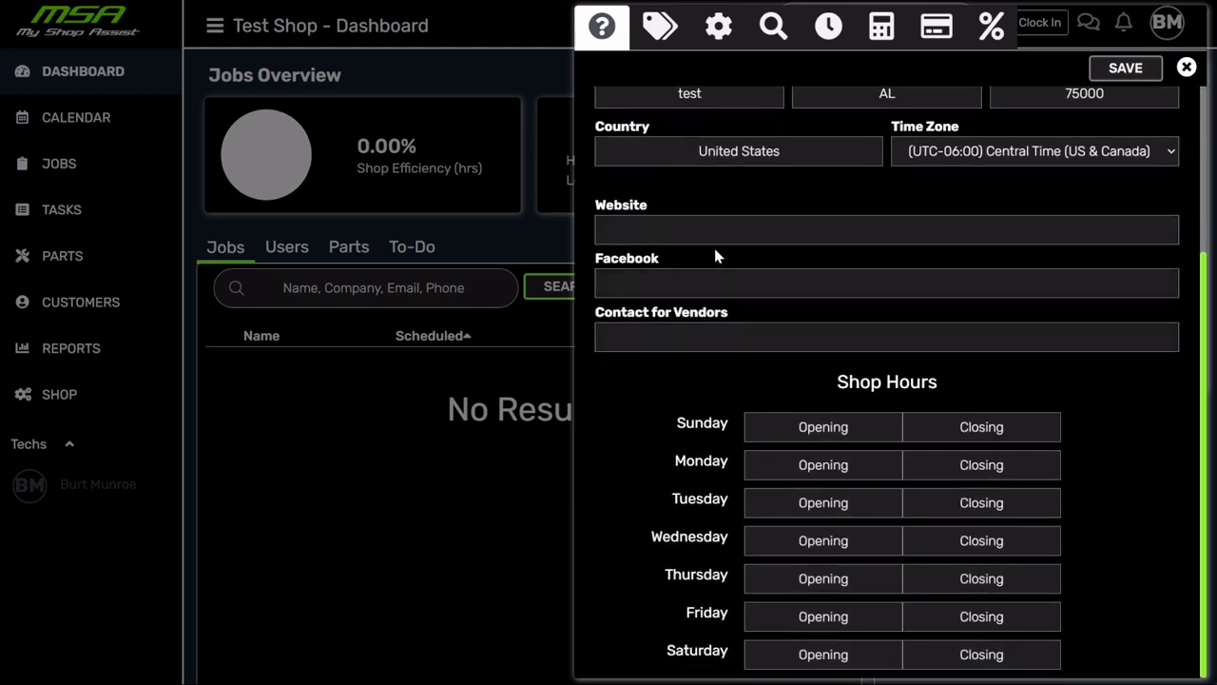
left_click(735, 330)
left_click(912, 538)
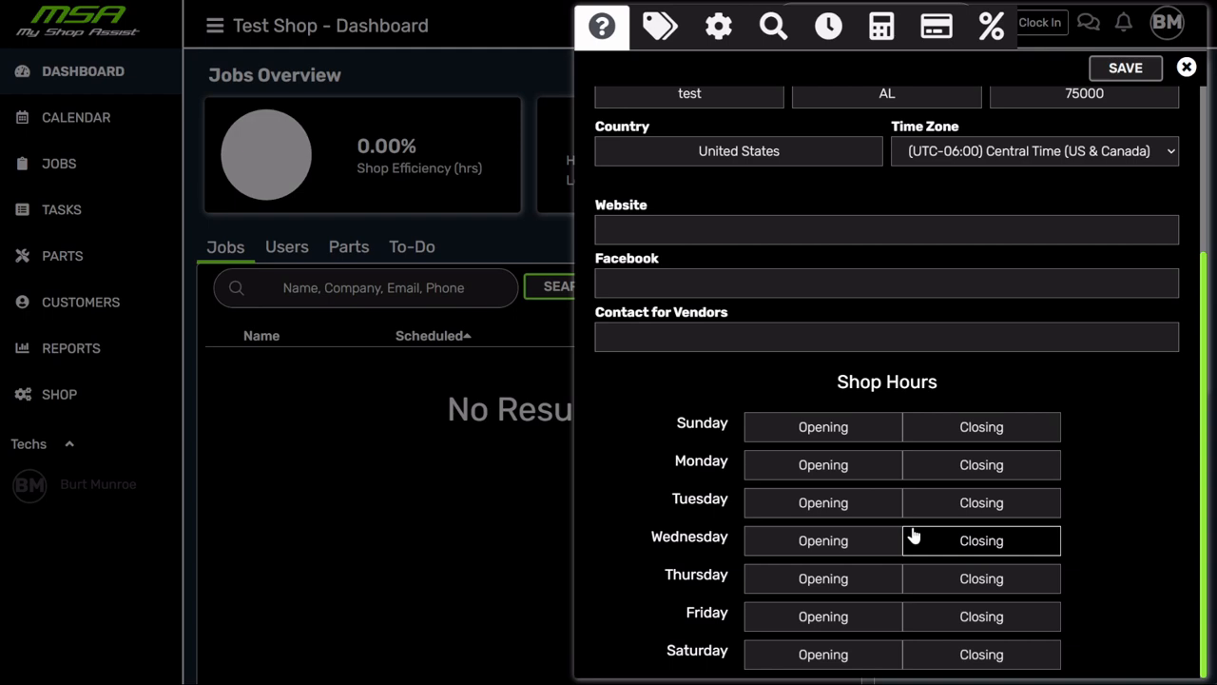
left_click(894, 634)
scroll(894, 635, "up", 3)
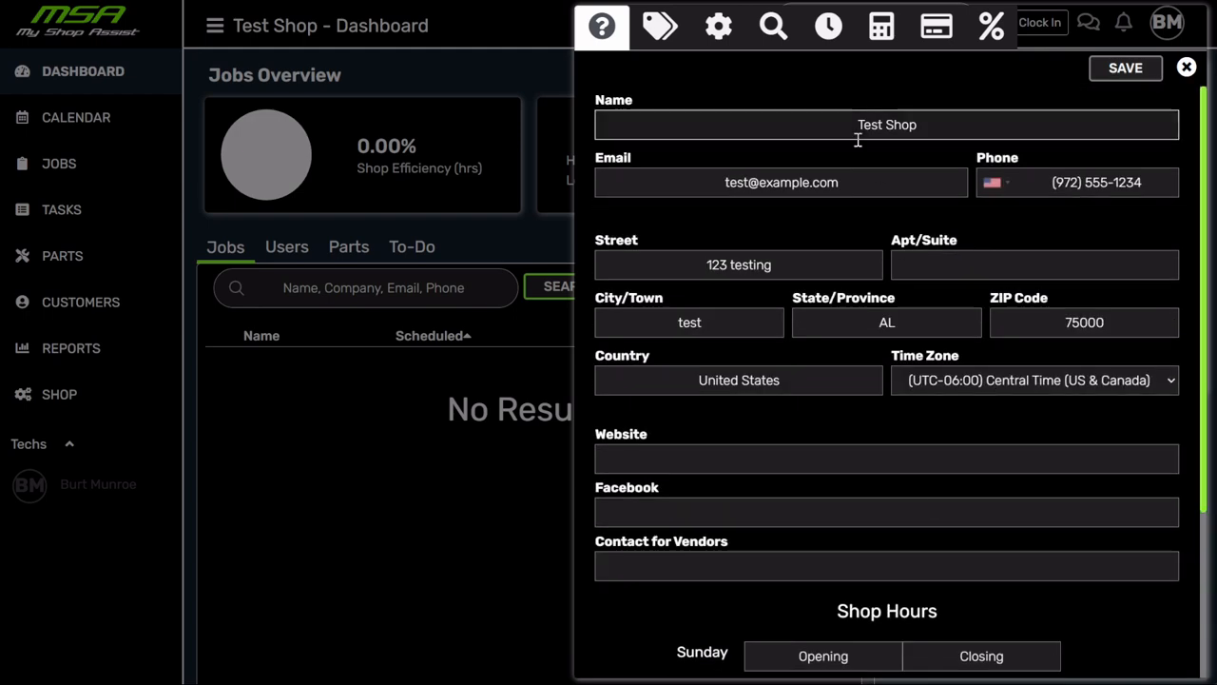
left_click(979, 126)
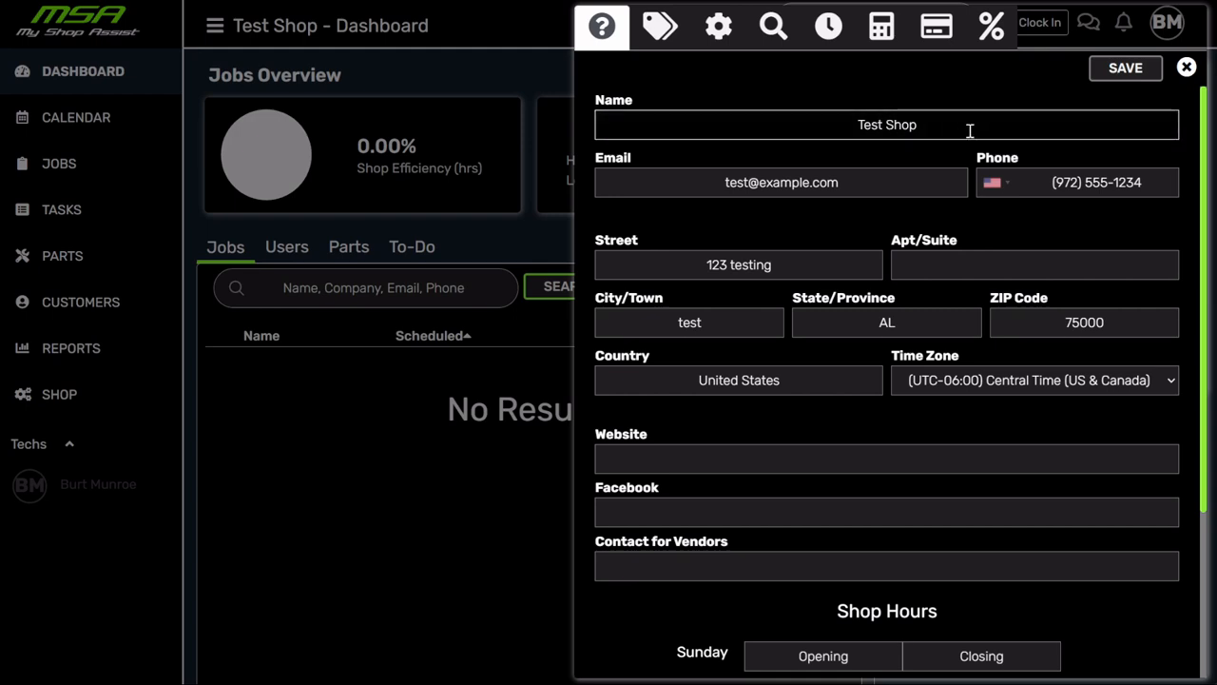
left_click(660, 26)
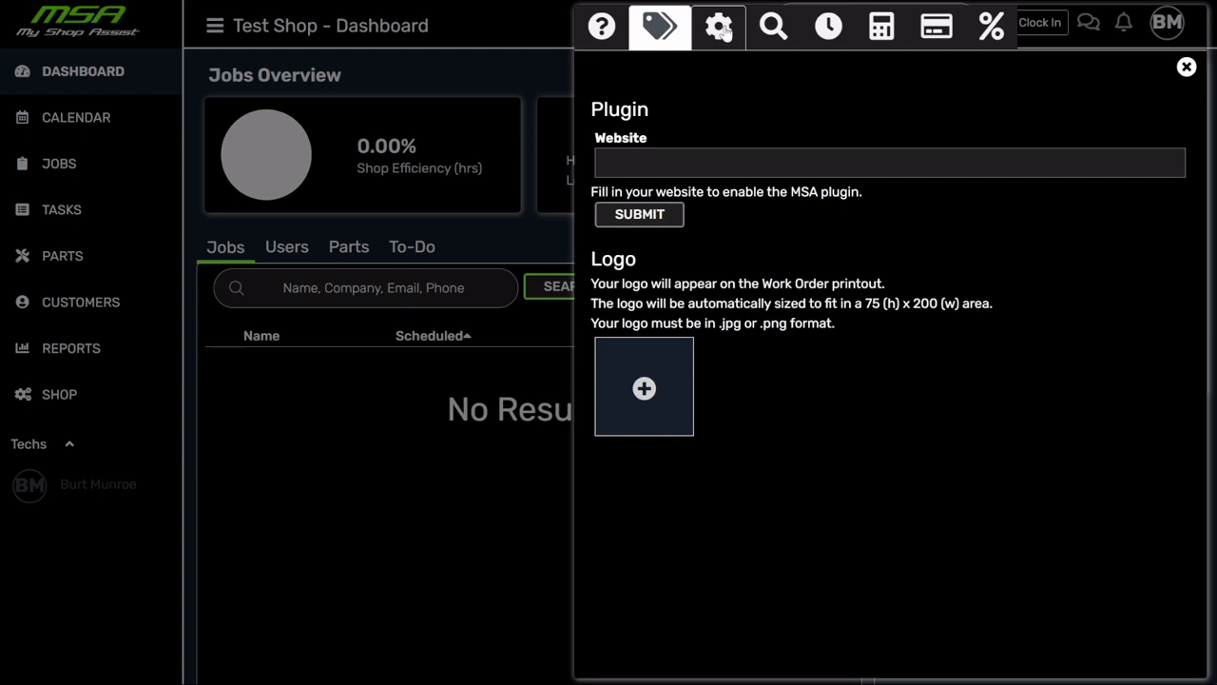
- Show the shop's general options: vehicle work, labor and tax rates, and invoice settings
left_click(725, 32)
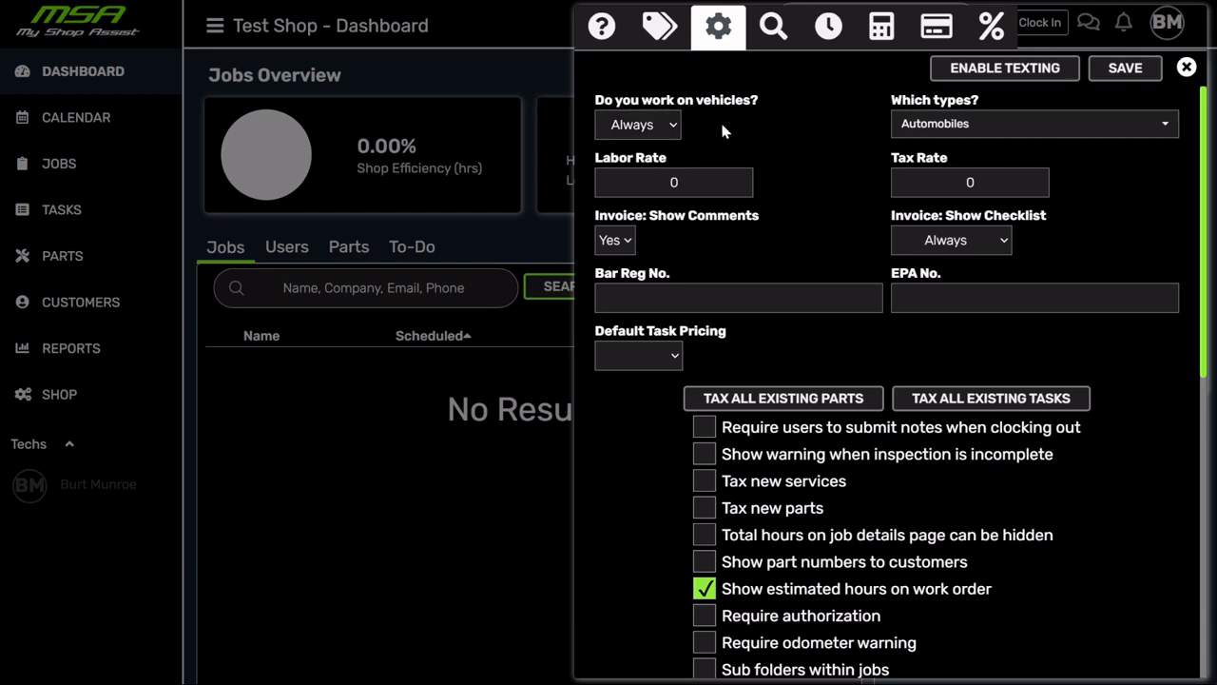
- Change 'Do you work on vehicles?' from Always to Sometimes
left_click(671, 173)
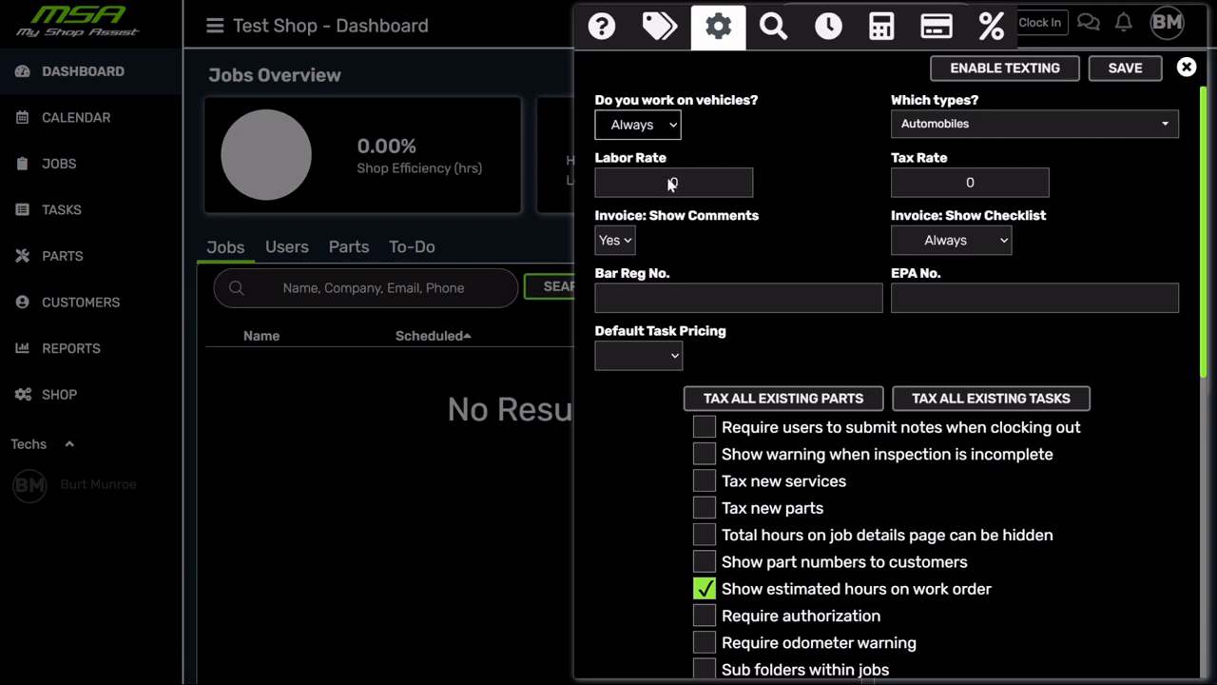
left_click(671, 181)
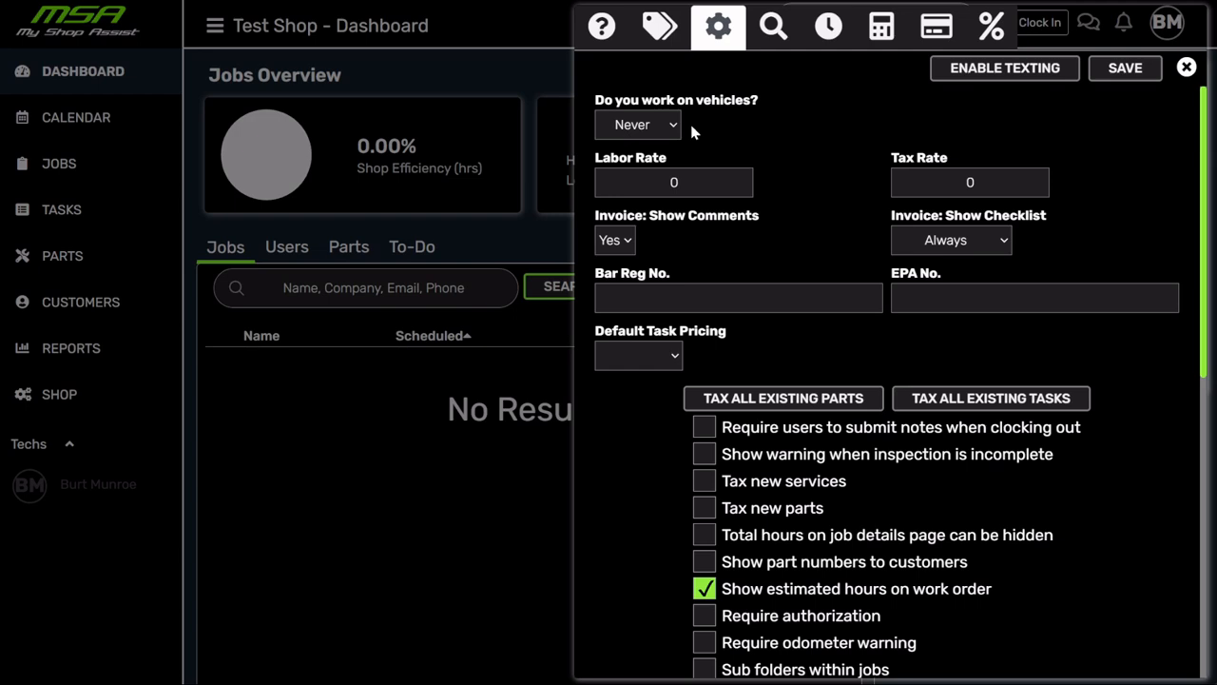
left_click(673, 130)
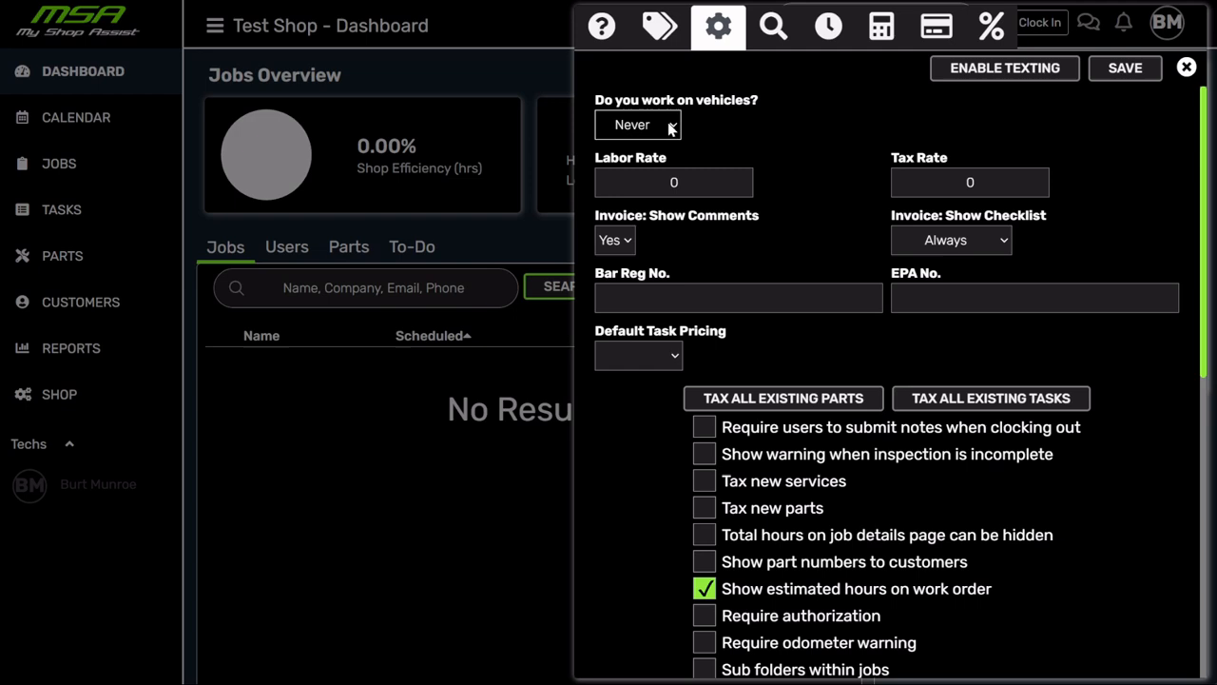
left_click(646, 169)
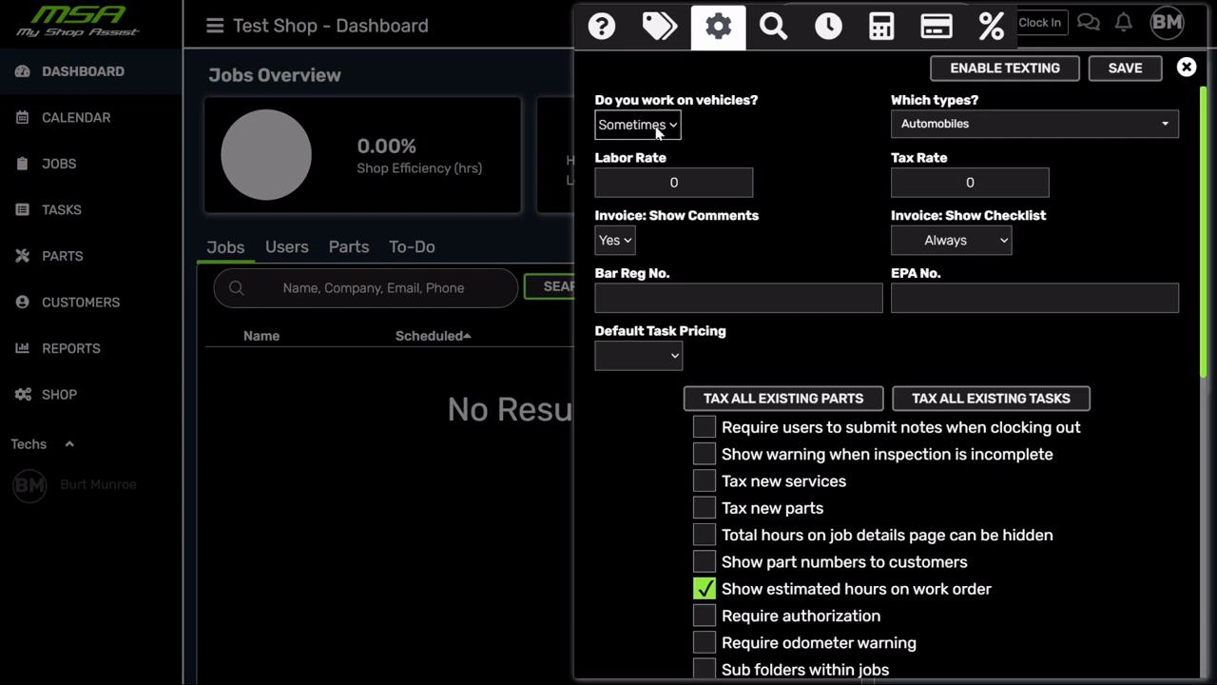
- Keep Automobiles as the selected vehicle type
left_click(983, 127)
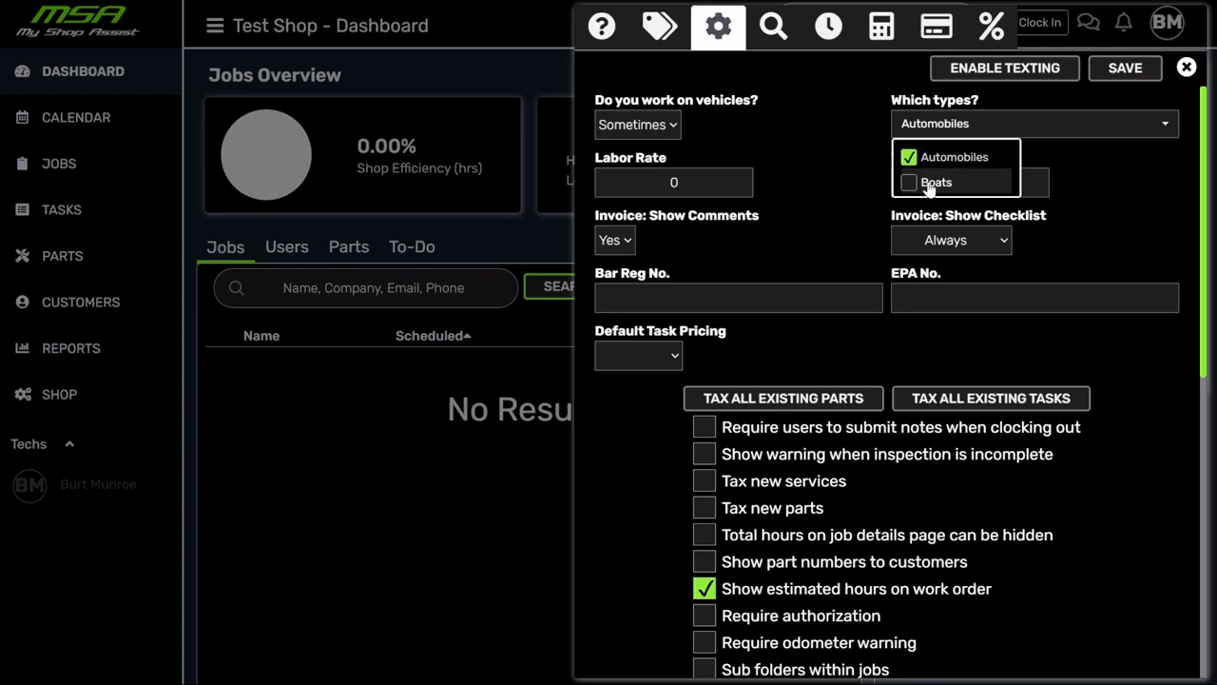
left_click(824, 143)
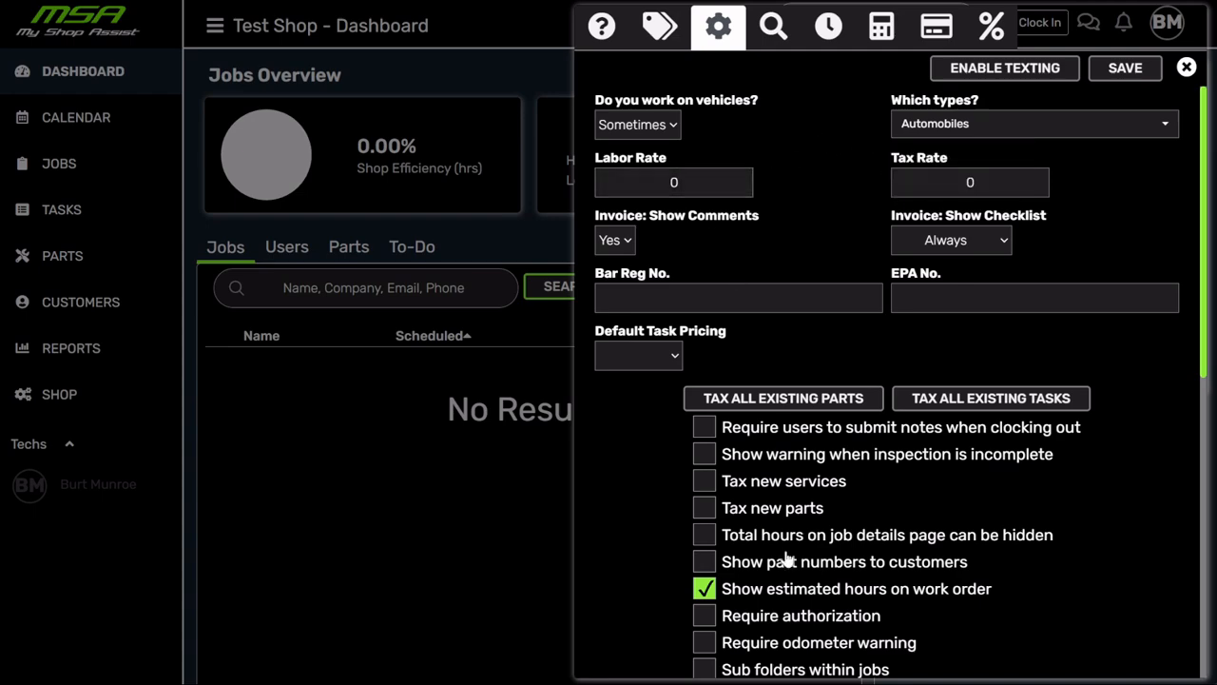
scroll(809, 522, "down", 6)
scroll(814, 521, "up", 3)
scroll(816, 518, "up", 3)
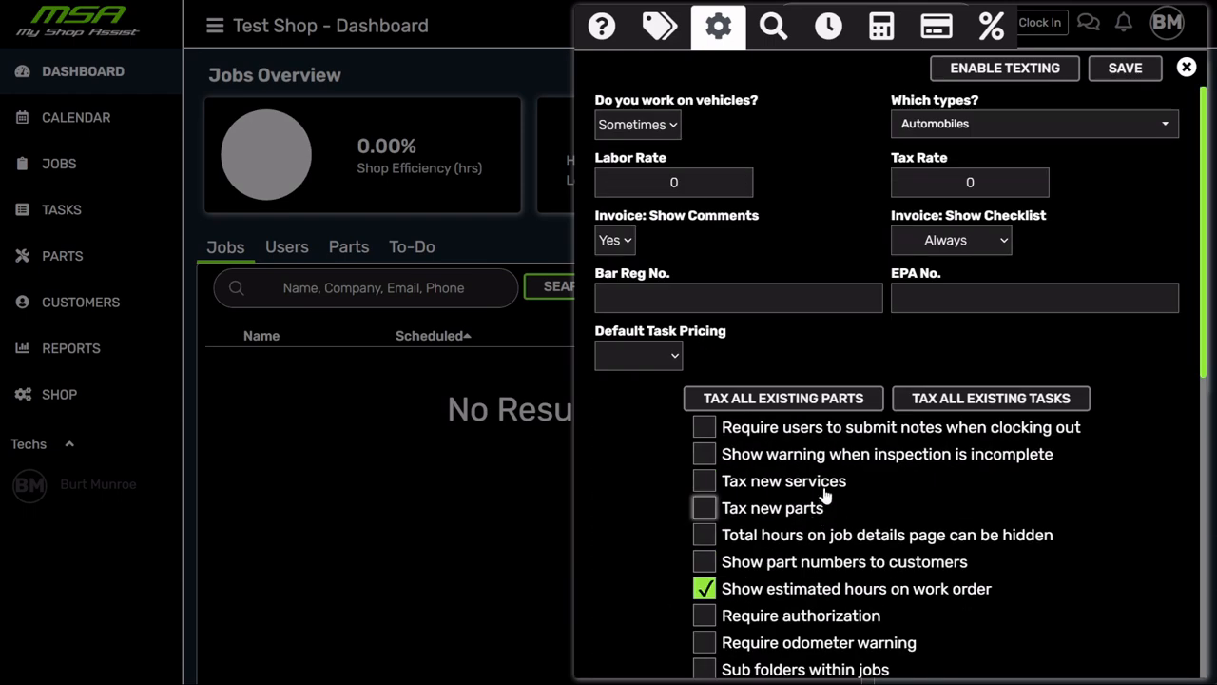
left_click(708, 181)
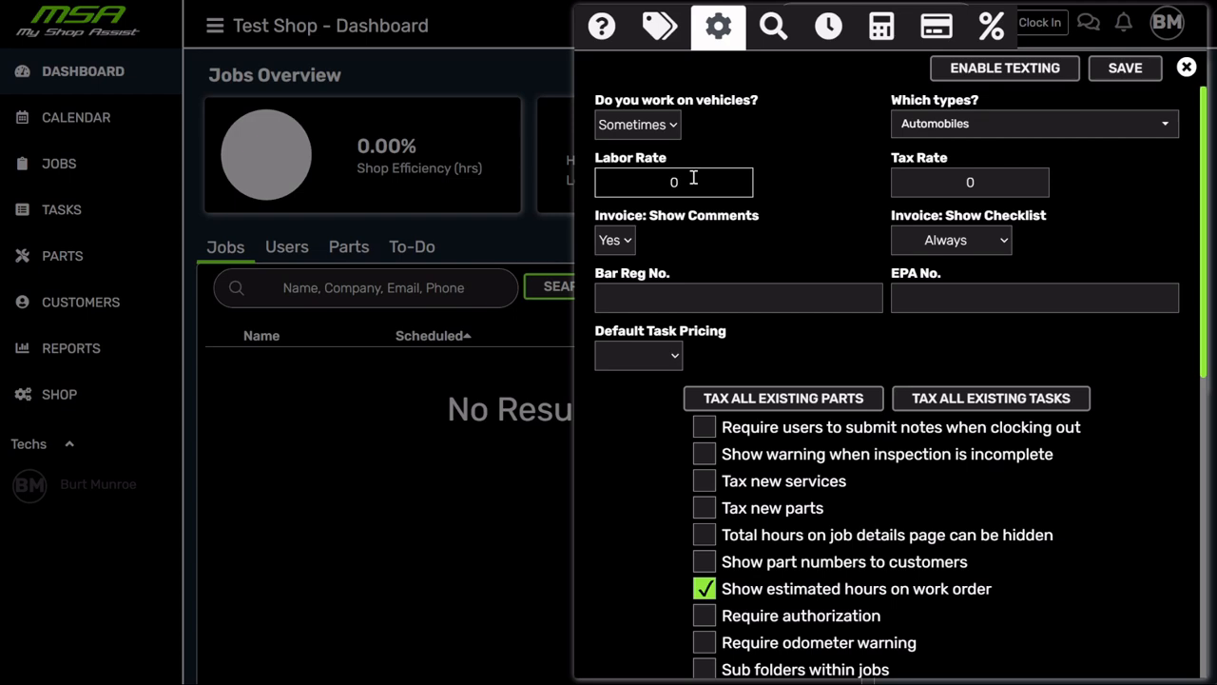
- Enter a labor rate of 150 and replace the tax rate of 0 with 8.25
left_click(693, 178)
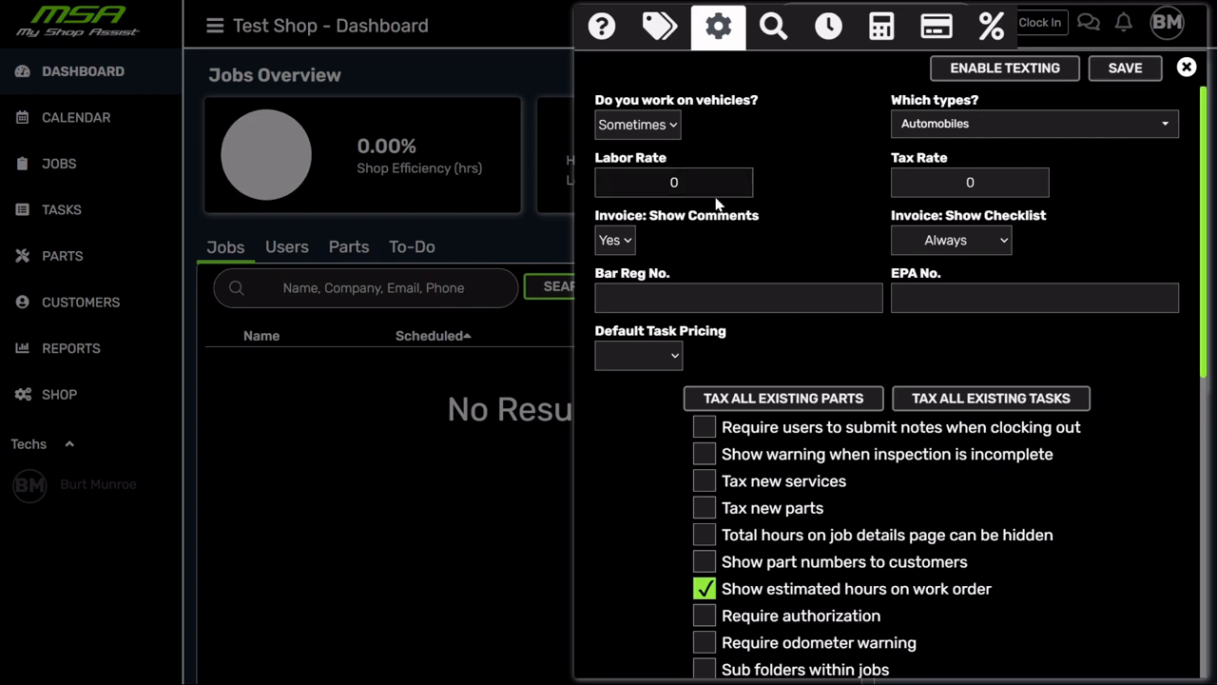
type("150")
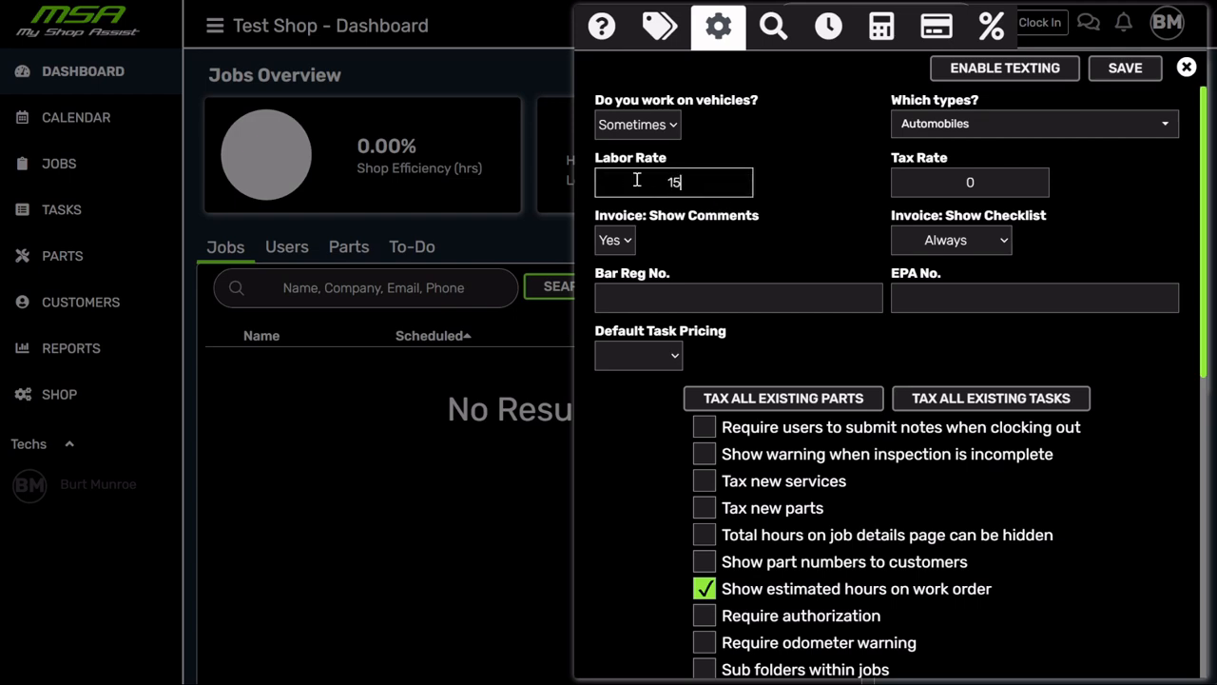
left_click(804, 174)
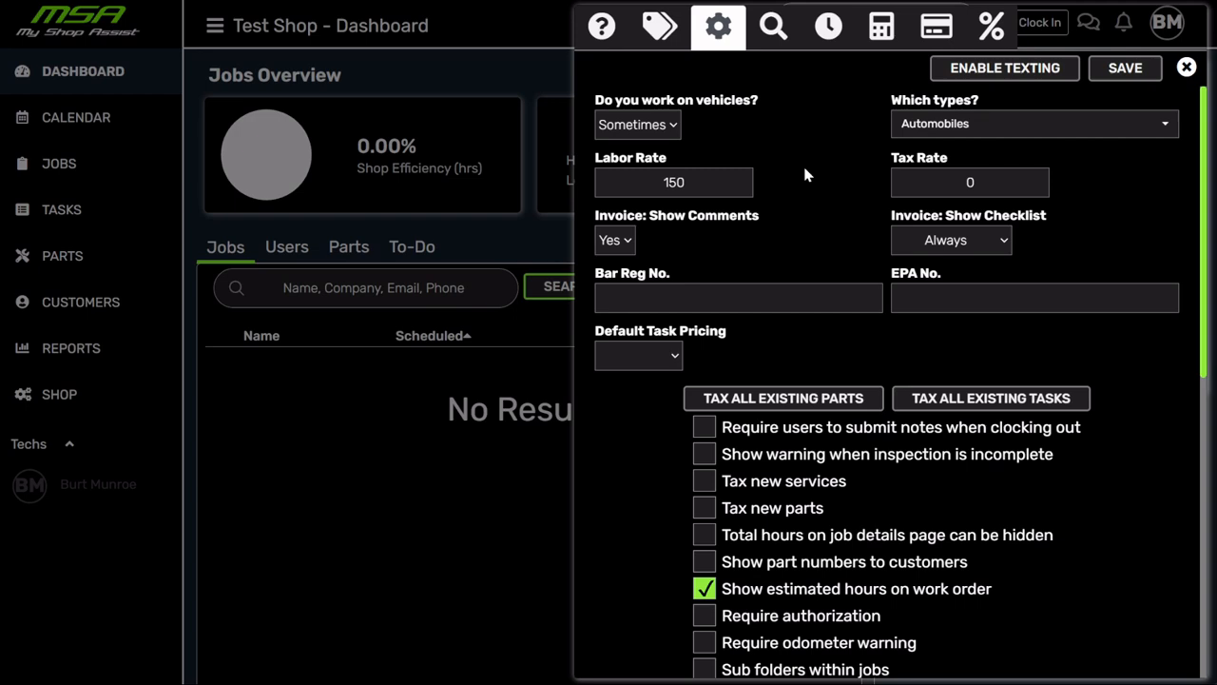
left_click_drag(990, 182, 942, 180)
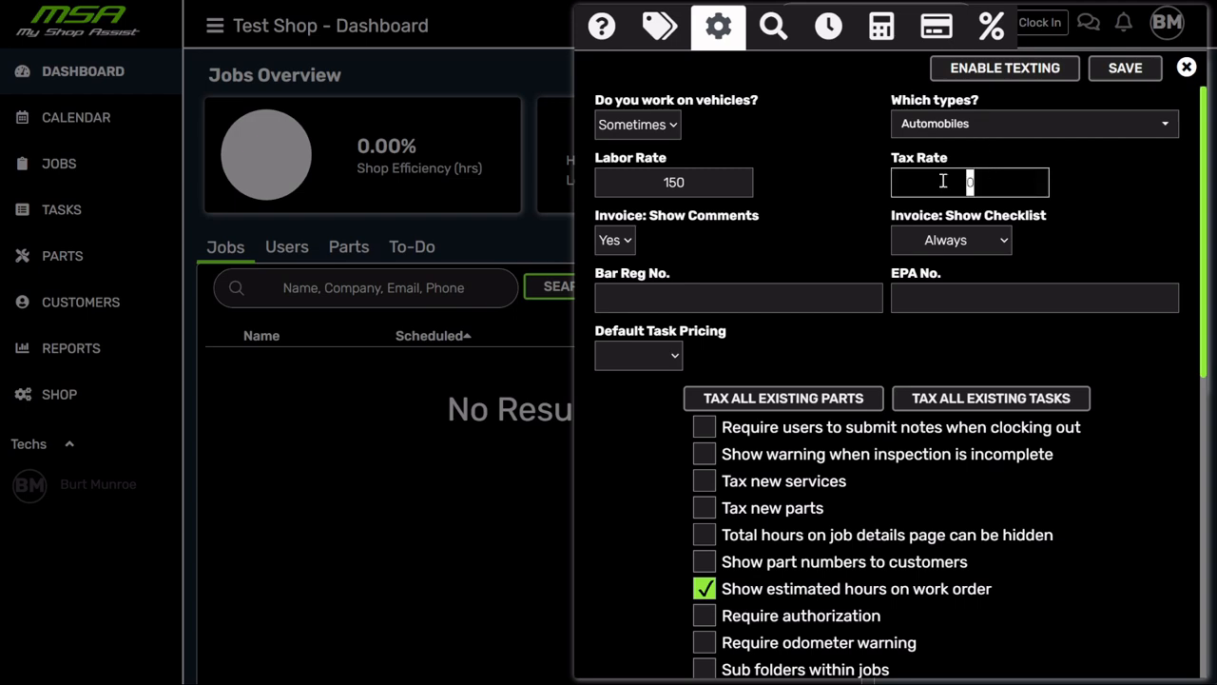
key("BackSpace")
type("8.25")
left_click(840, 177)
scroll(837, 190, "down", 1)
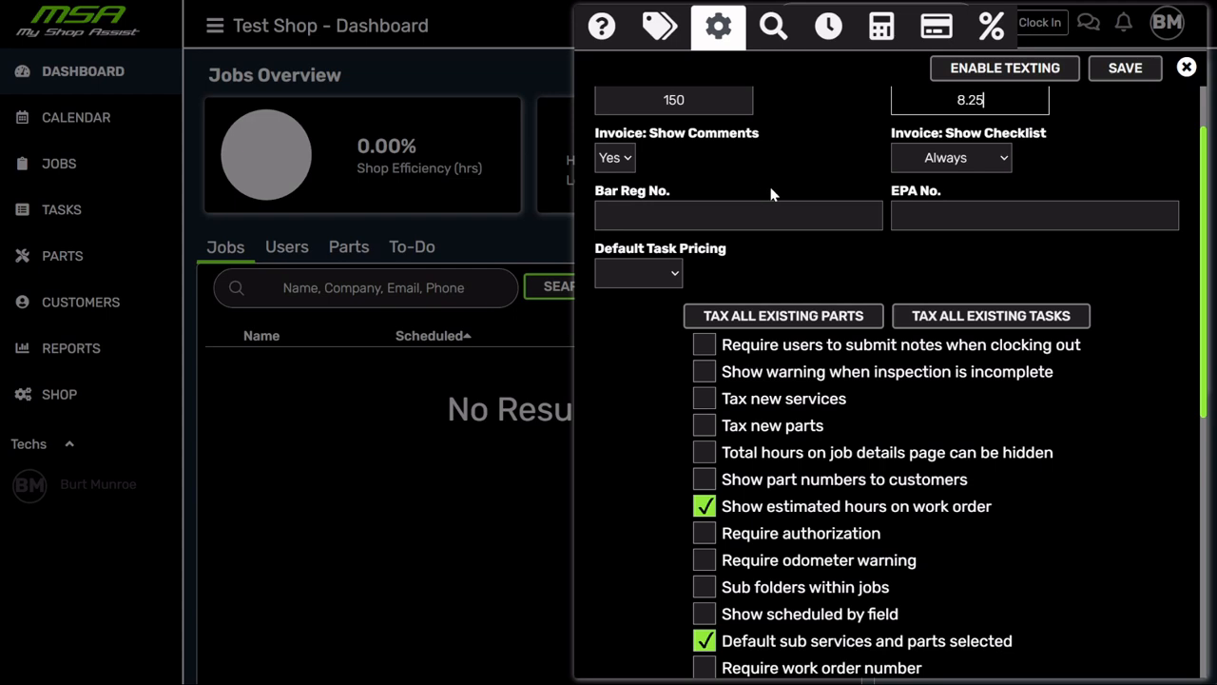
left_click(631, 158)
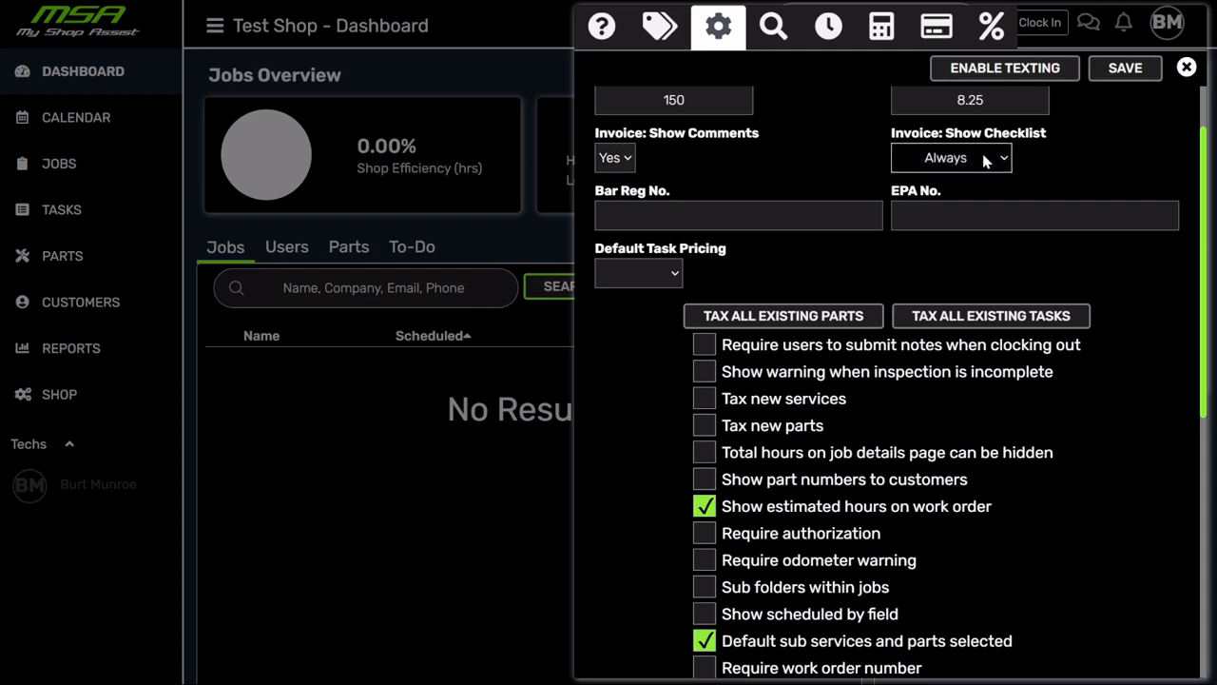
left_click(976, 213)
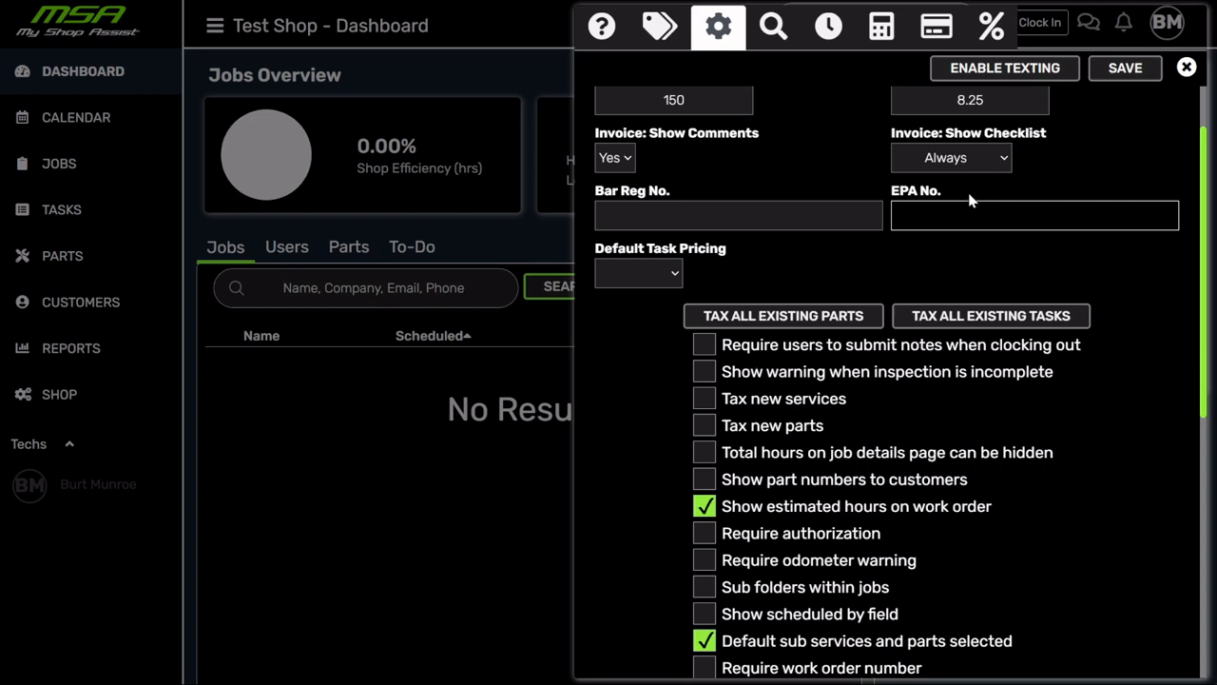
left_click(755, 120)
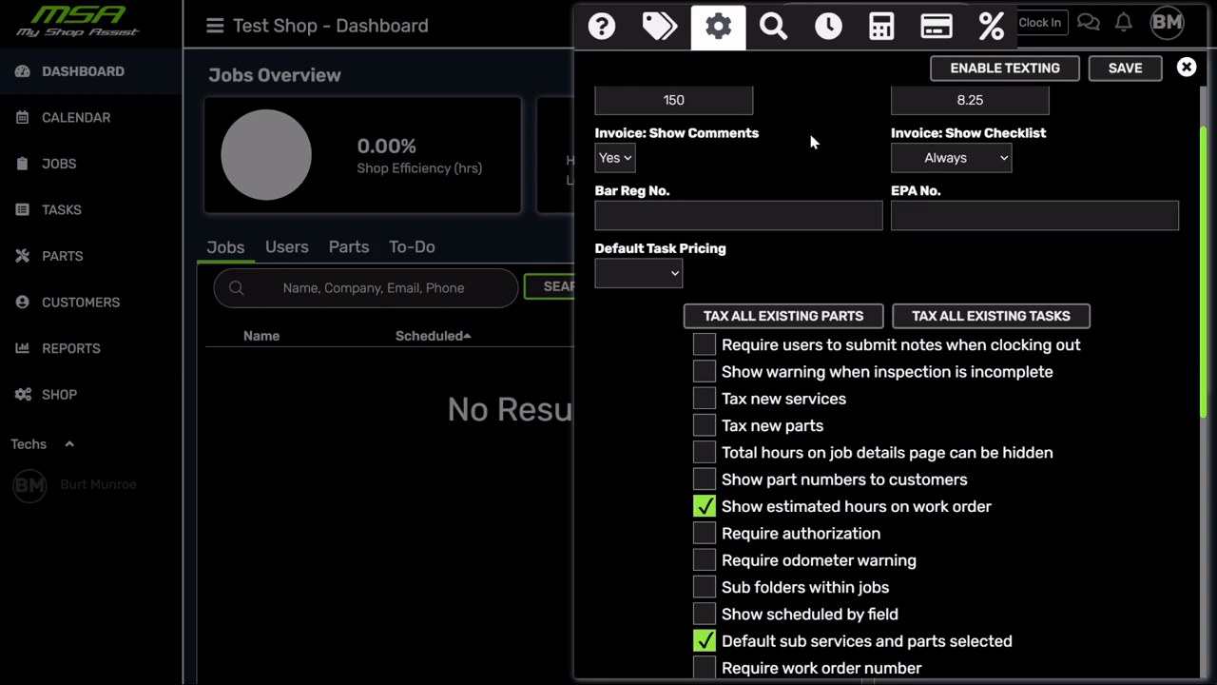
left_click(627, 223)
left_click(1087, 215)
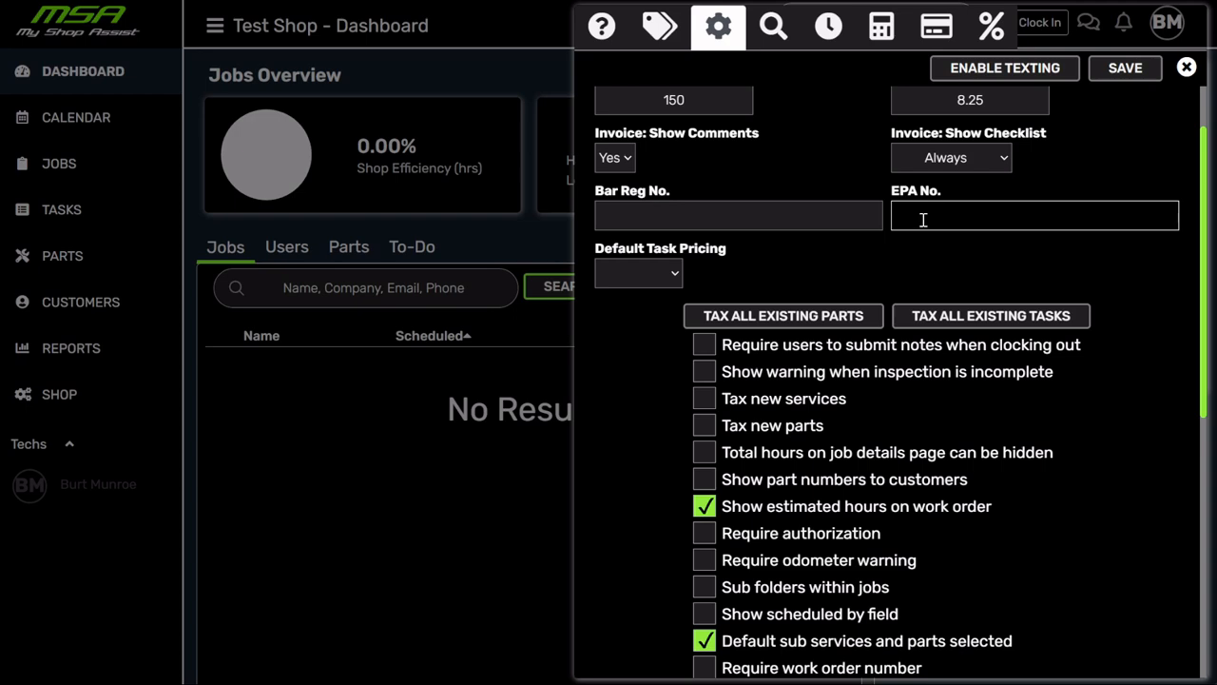
left_click(687, 218)
left_click(992, 214)
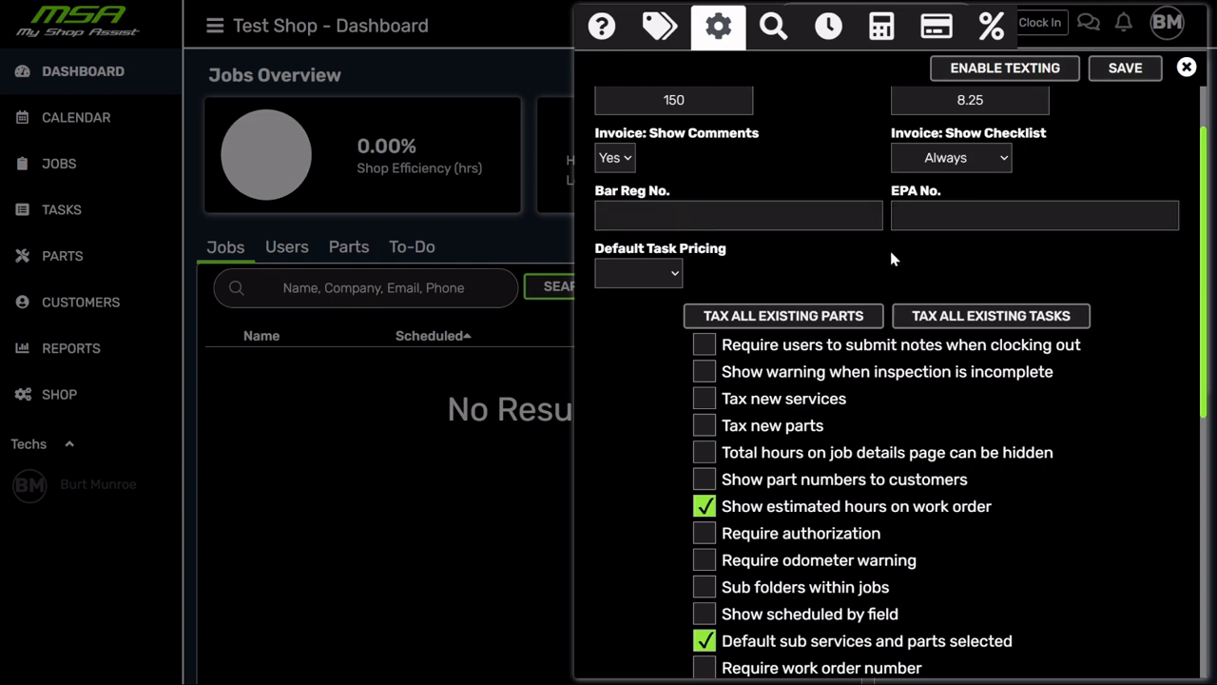
scroll(857, 234, "down", 2)
scroll(702, 163, "up", 2)
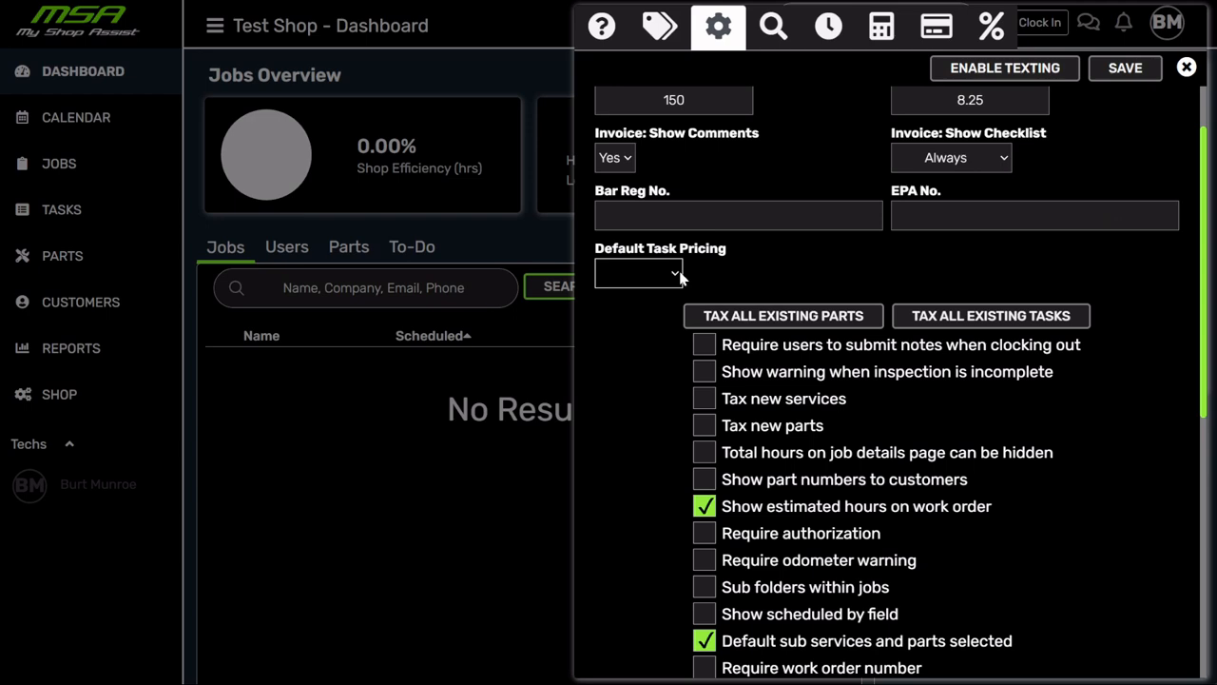
scroll(766, 247, "up", 1)
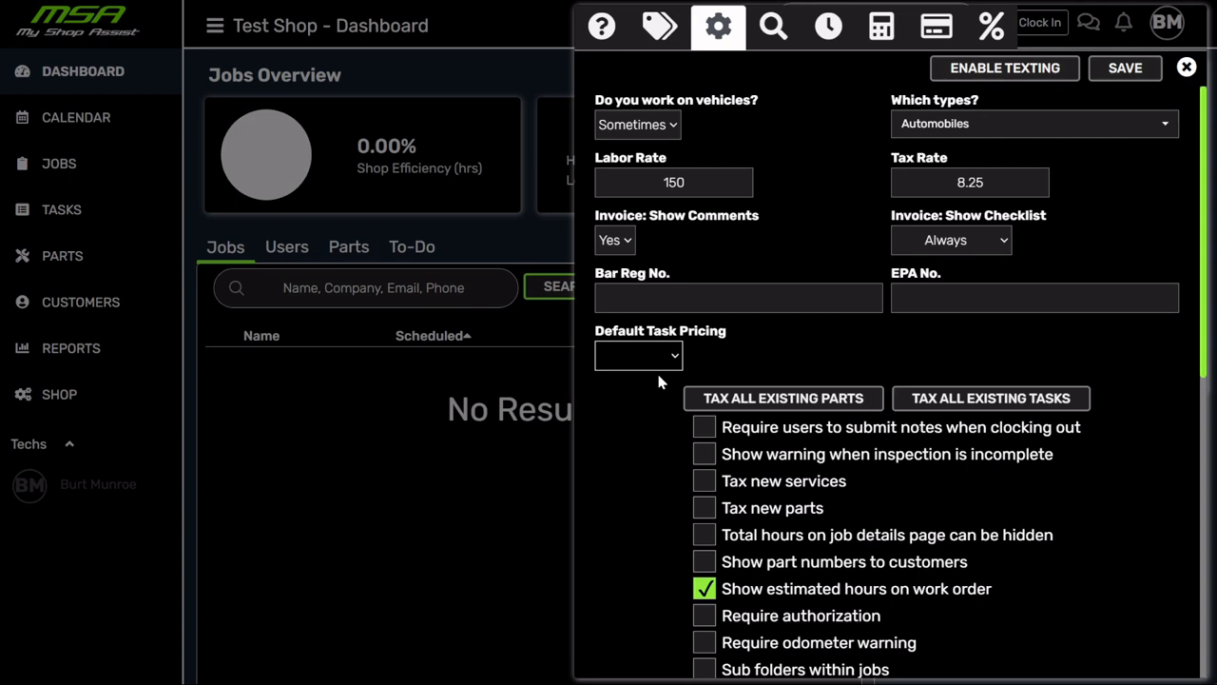
- Choose Hourly as the Default Task Pricing
left_click(647, 401)
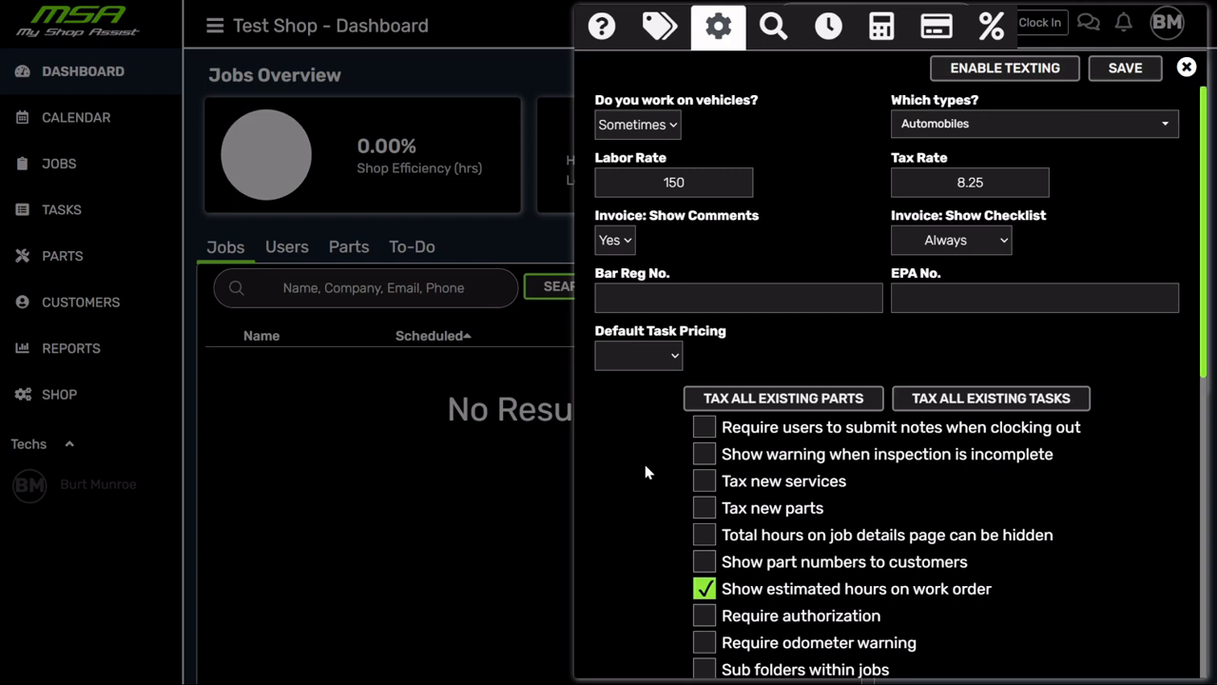
left_click(664, 381)
scroll(780, 538, "down", 1)
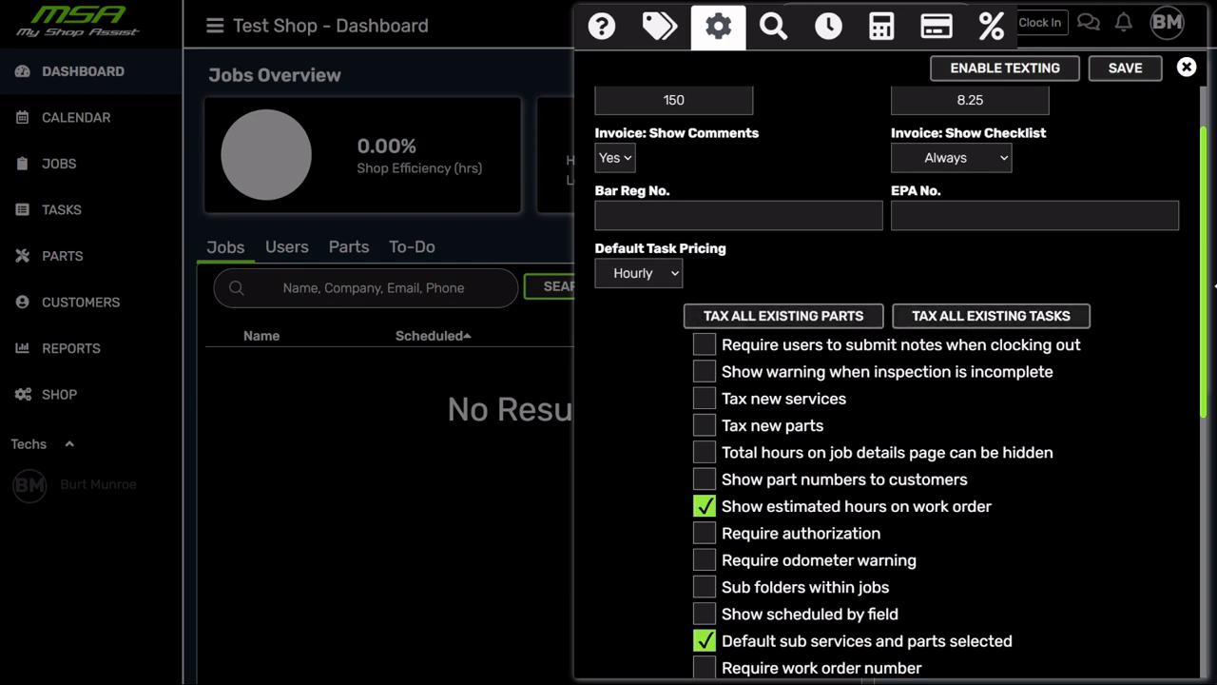
- Tick the 'Tax new parts' checkbox lower in the shop options
scroll(1119, 291, "down", 2)
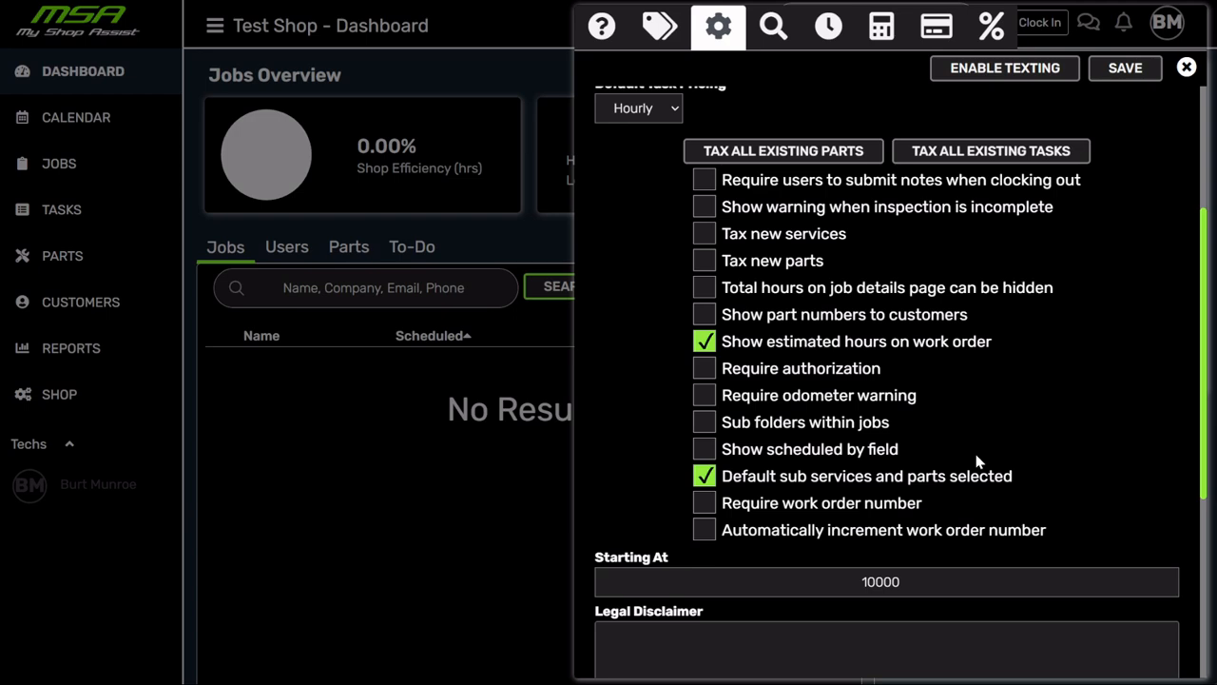
left_click(705, 262)
scroll(1093, 241, "down", 1)
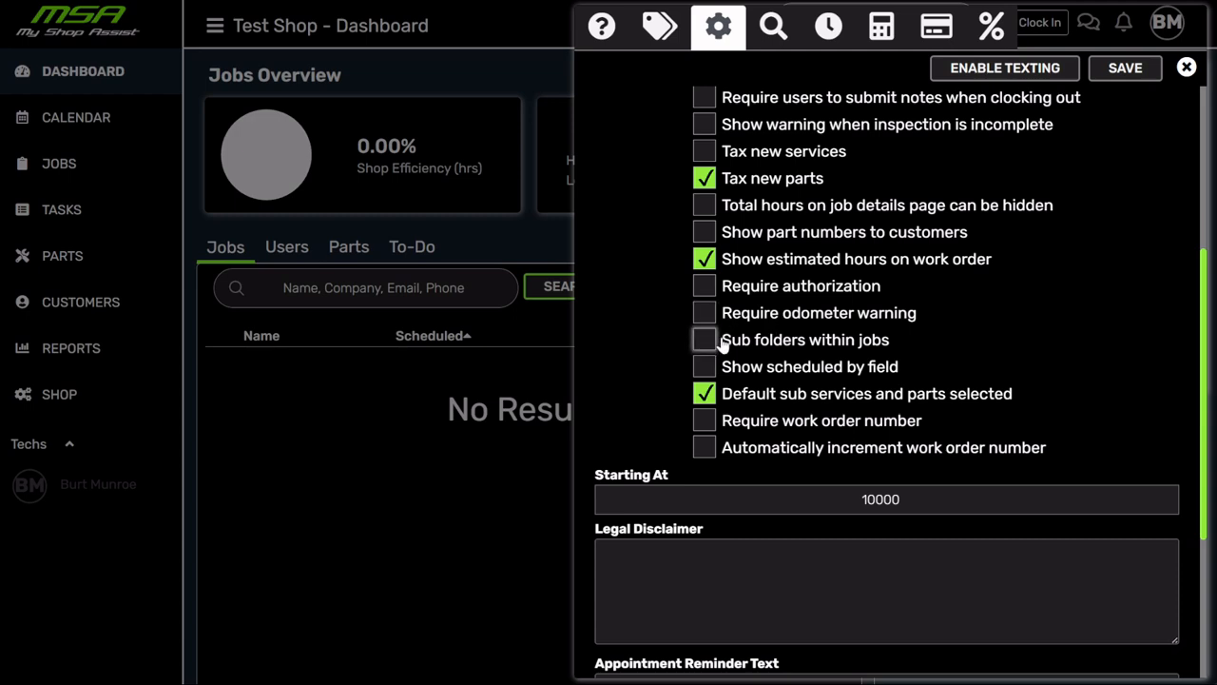
left_click(705, 340)
scroll(1032, 370, "down", 1)
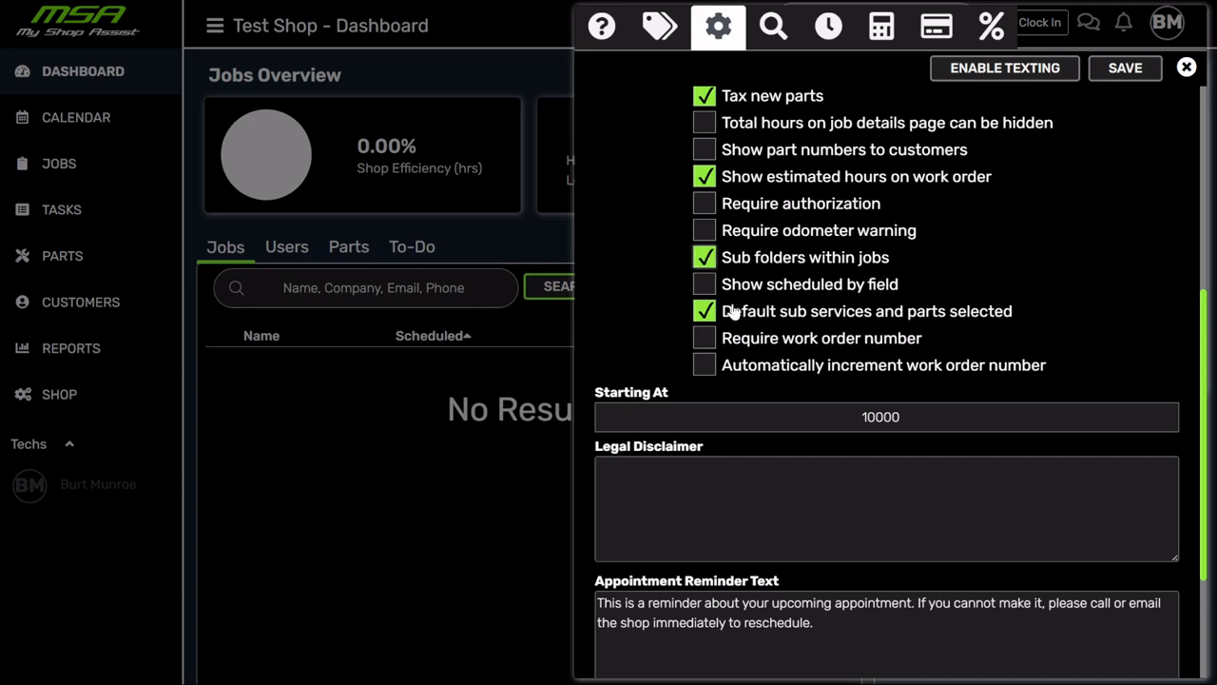
left_click(702, 312)
left_click(703, 312)
scroll(903, 278, "down", 3)
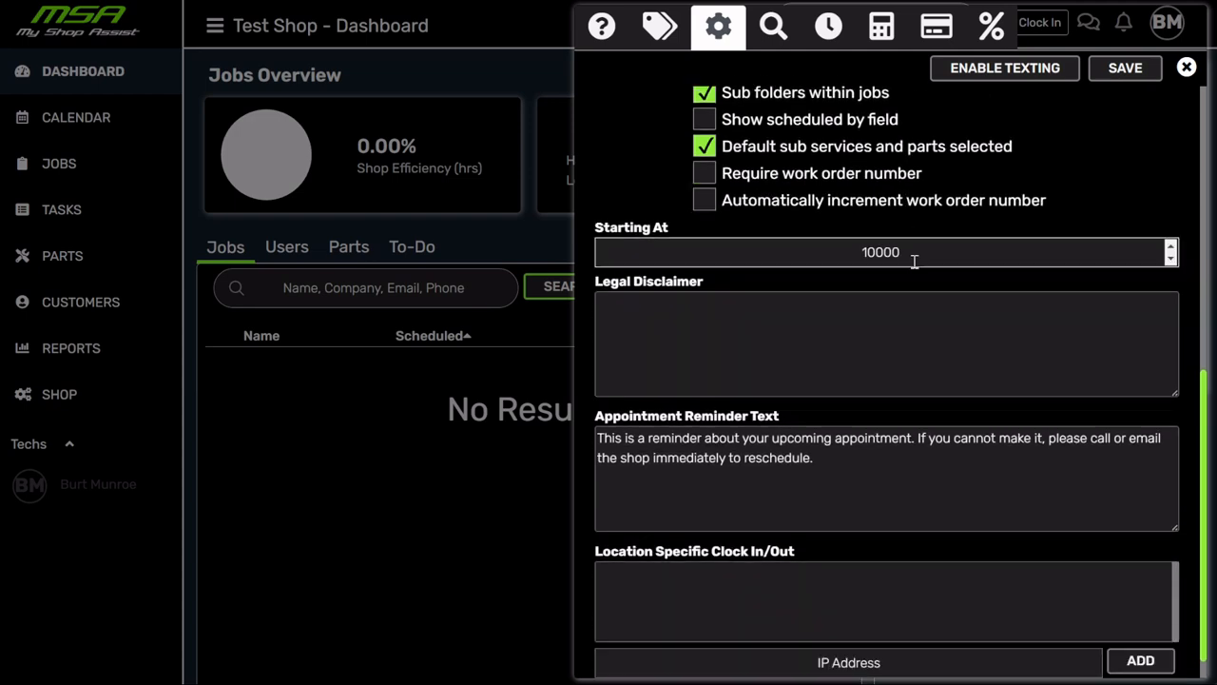
scroll(913, 259, "down", 1)
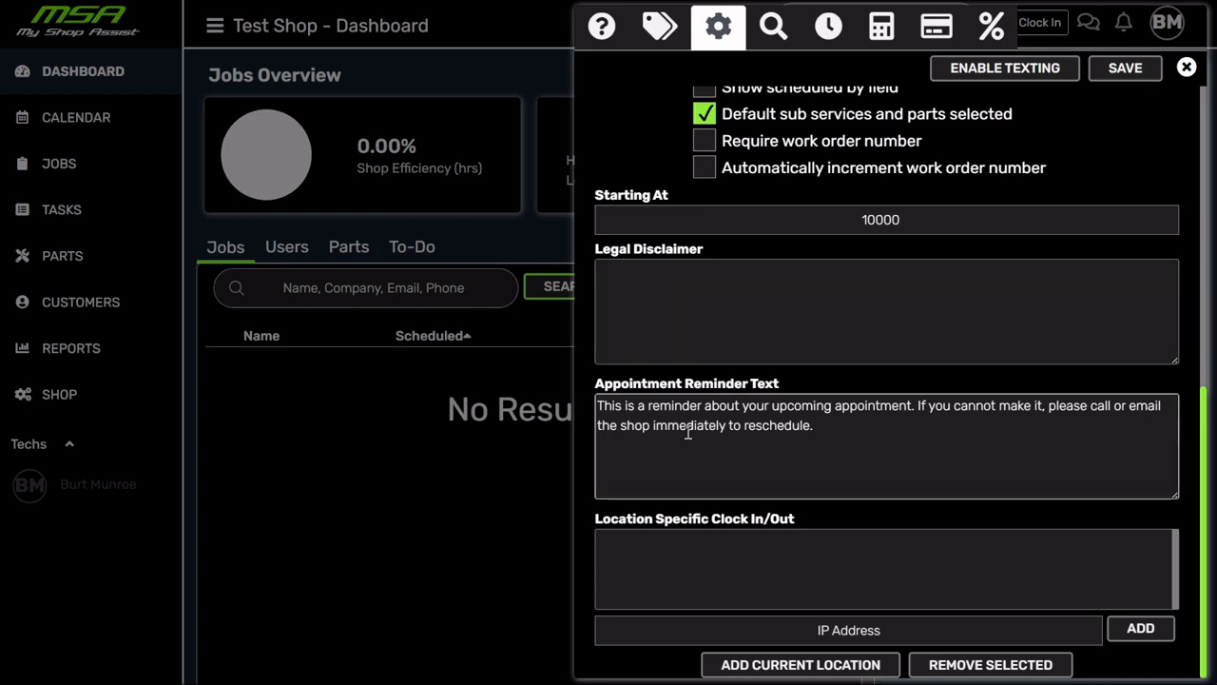
left_click_drag(596, 409, 862, 433)
left_click(860, 435)
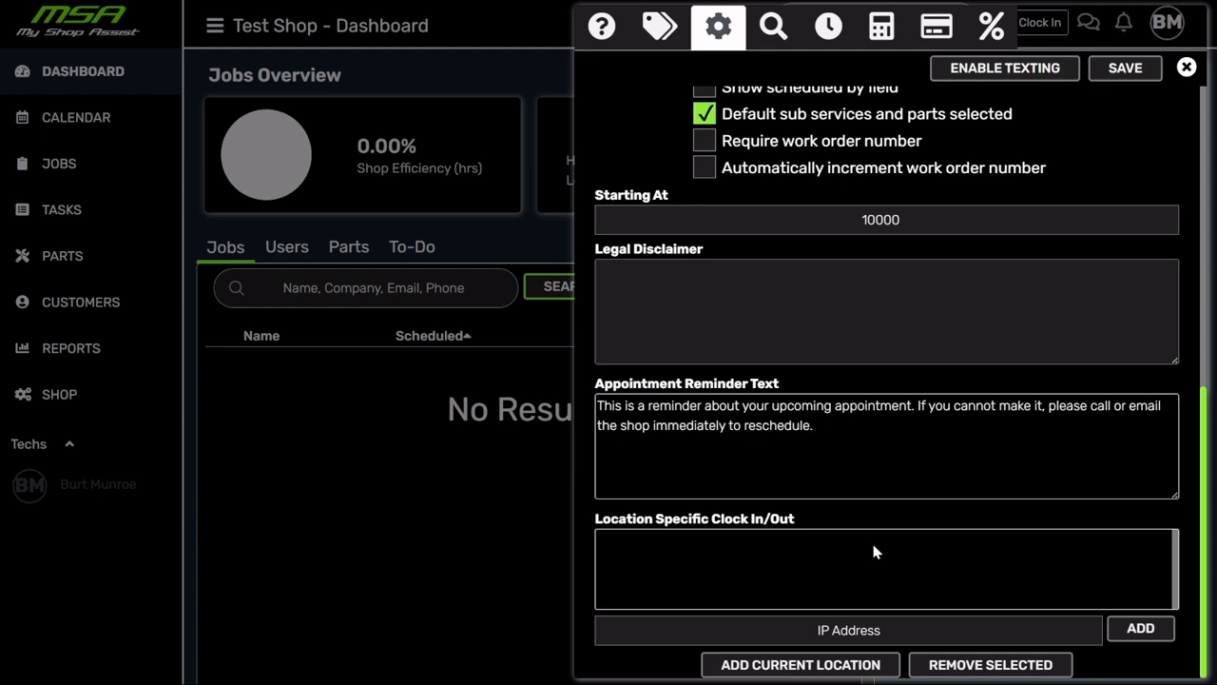
scroll(873, 553, "up", 4)
- Send the Enable Texting request from the top of the shop options
scroll(872, 554, "up", 2)
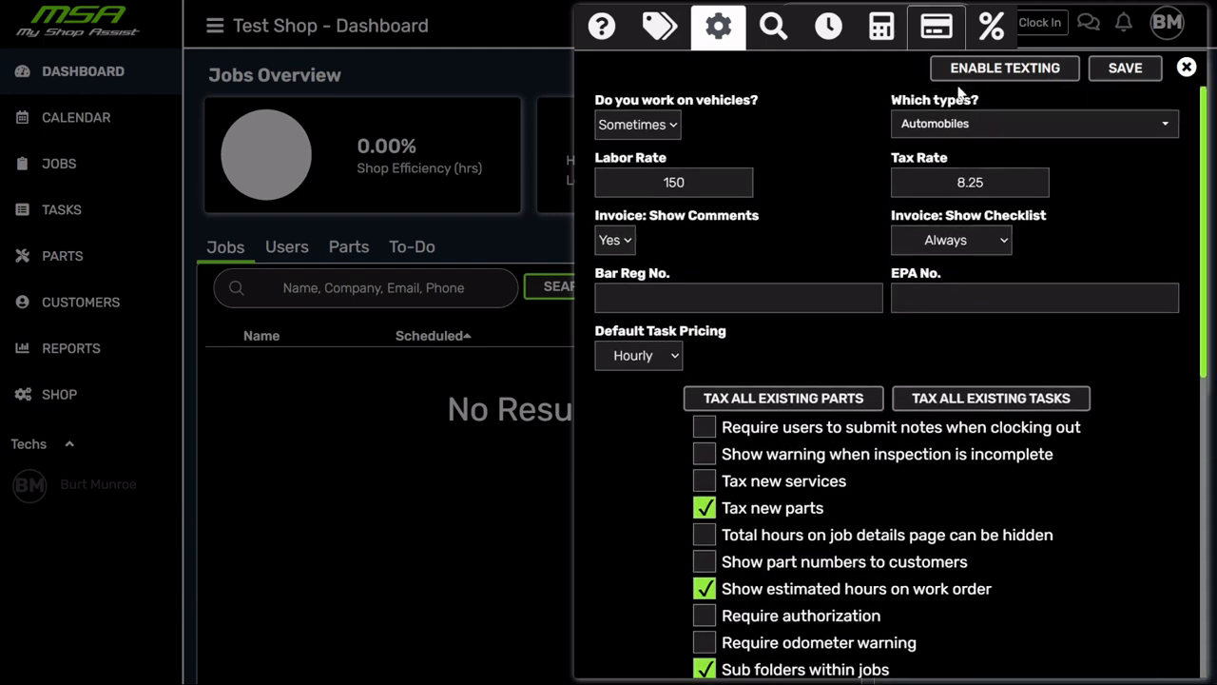
left_click(1010, 76)
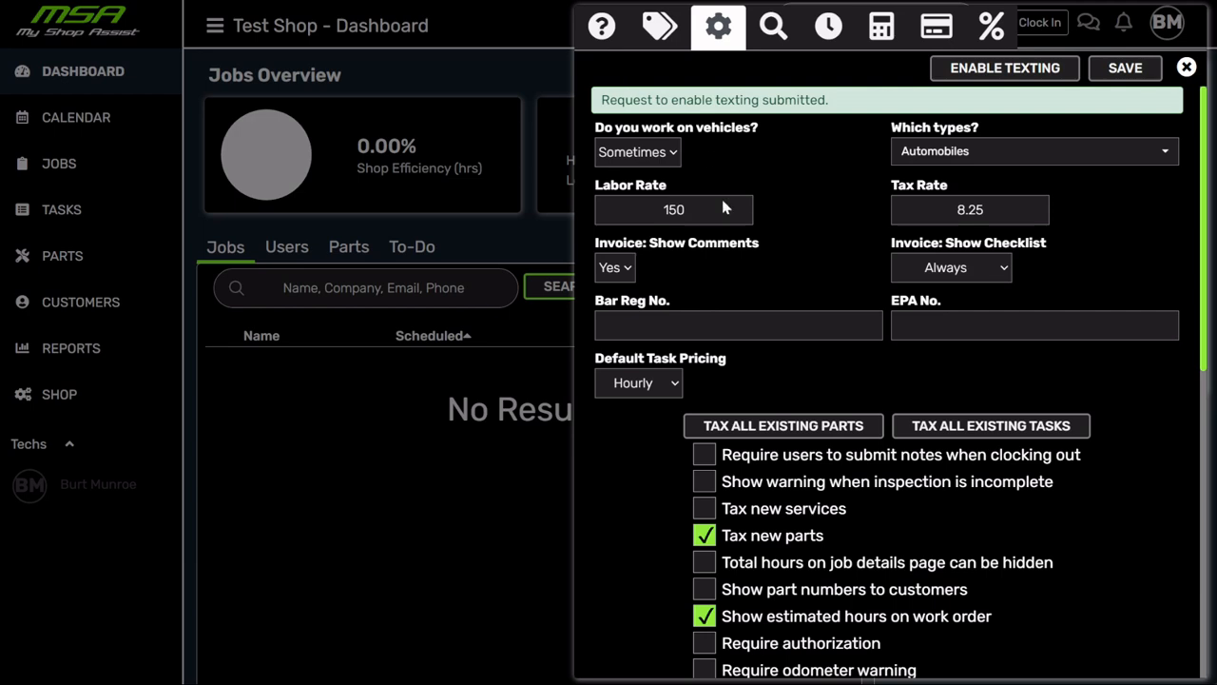
- Select the shop's phone number on the contact page, then show the item descriptions page
left_click(601, 26)
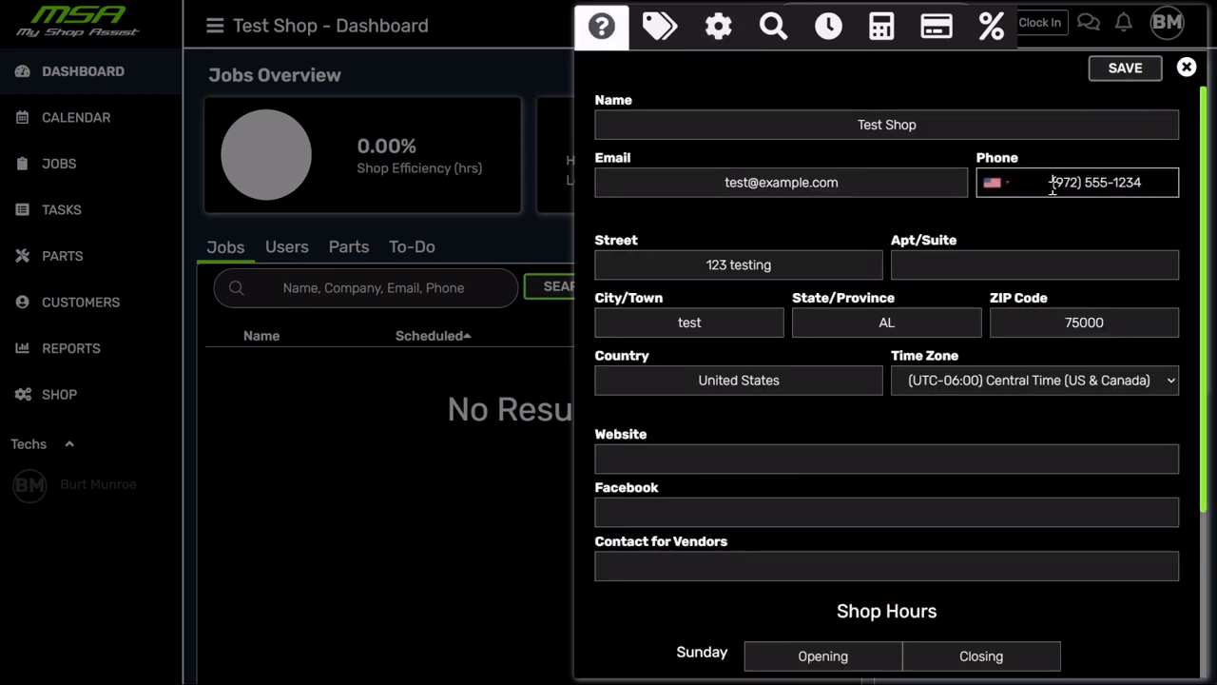
left_click_drag(1053, 188, 1173, 201)
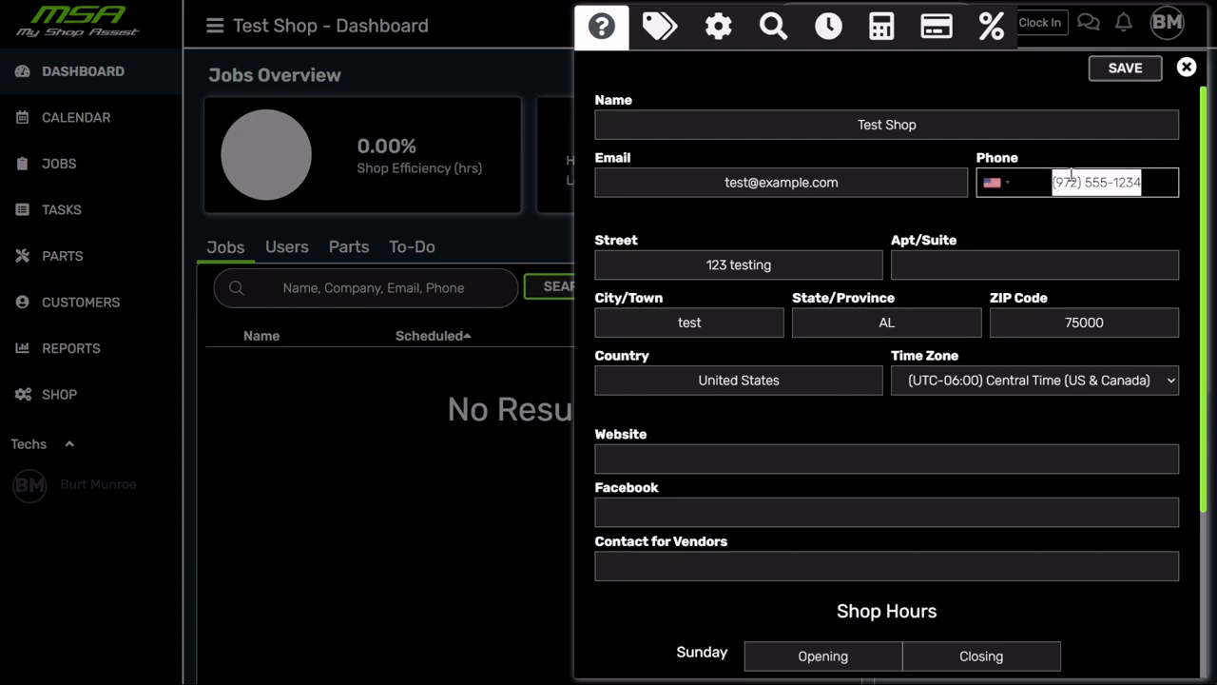
left_click(718, 26)
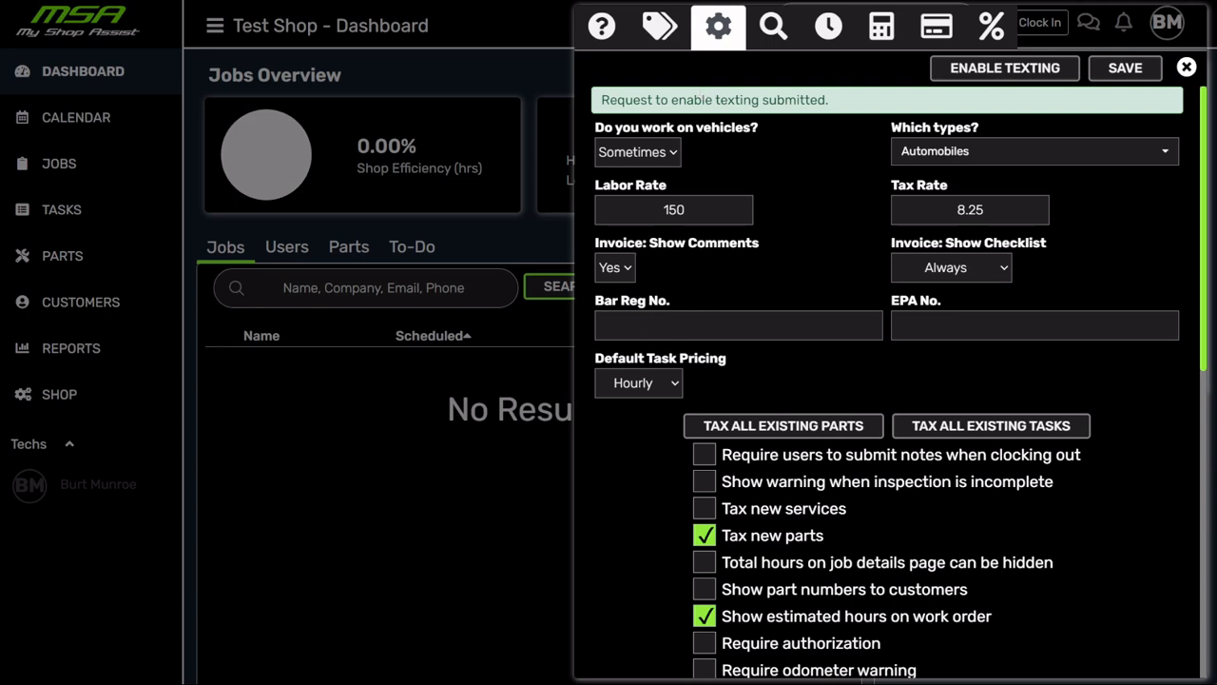
left_click(614, 20)
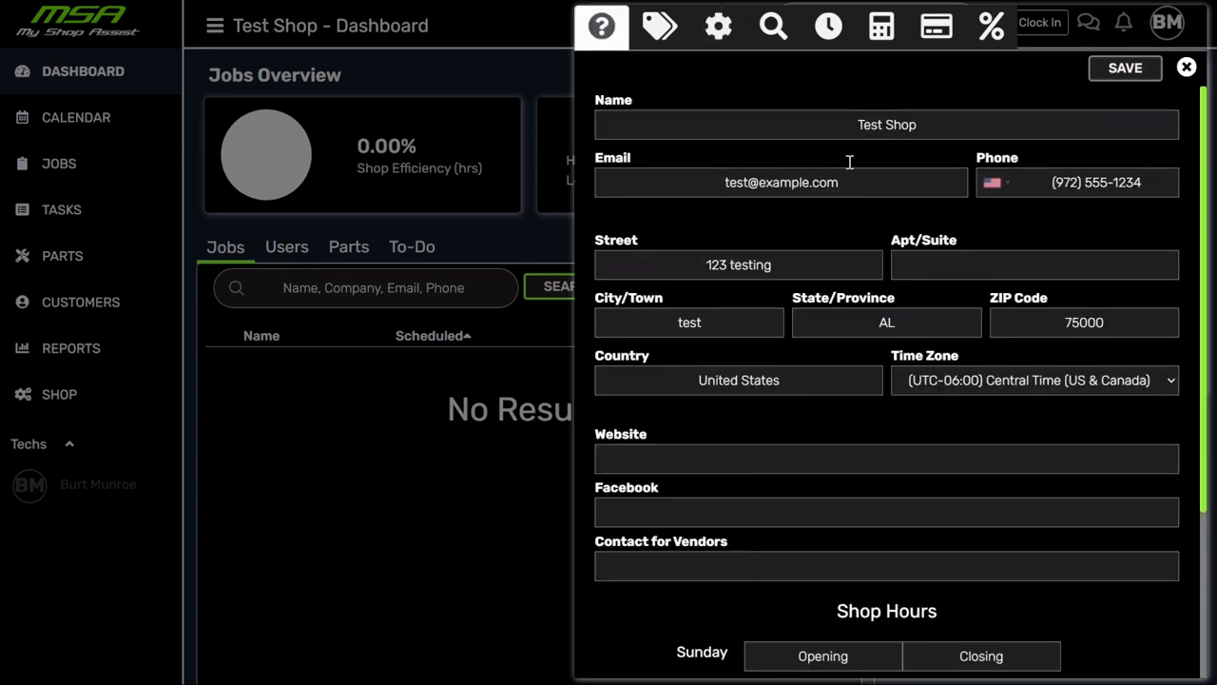
triple_click(1055, 180)
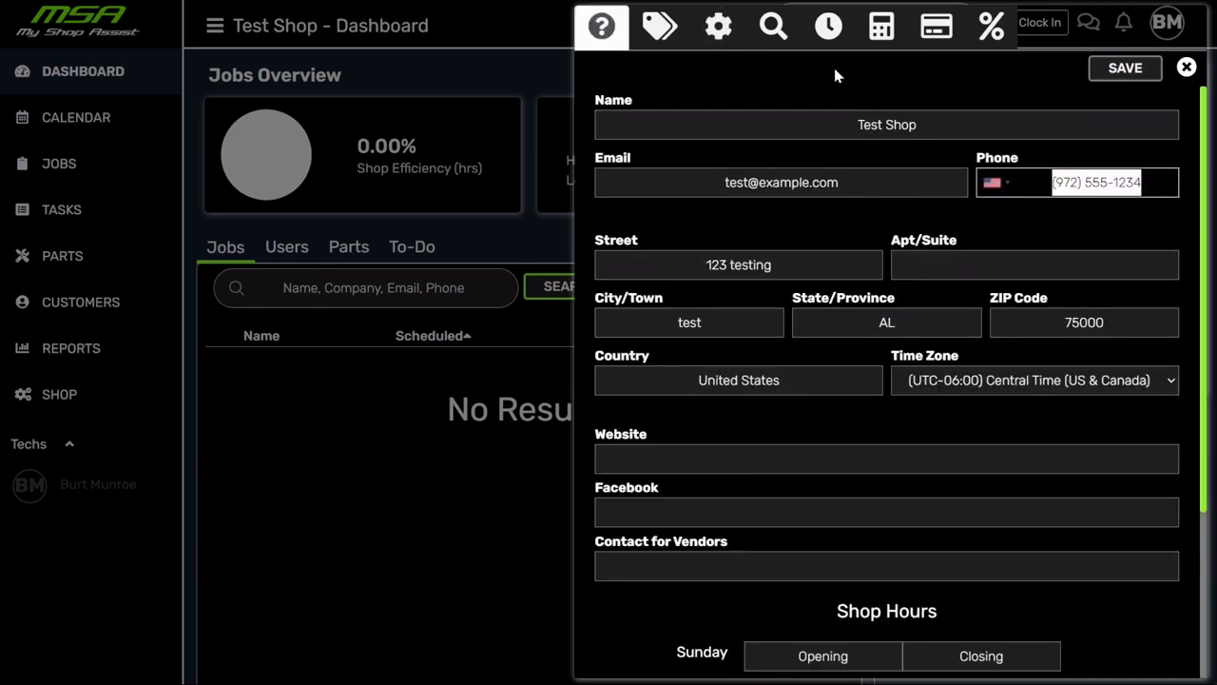
left_click(721, 29)
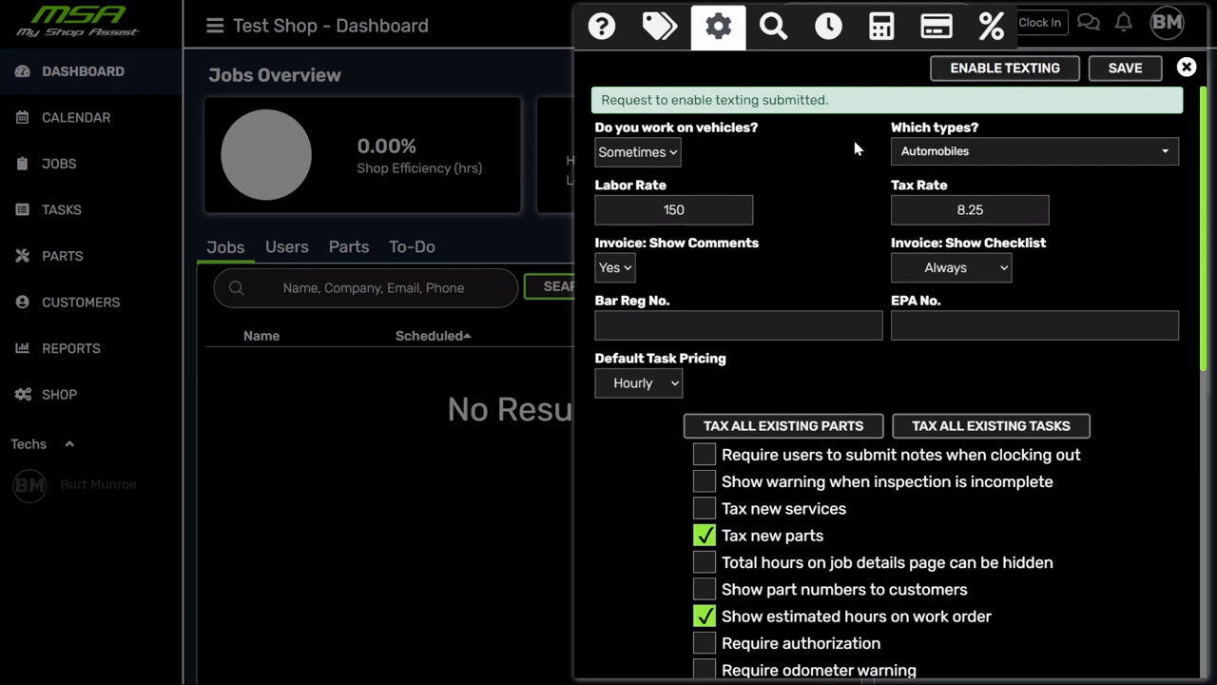
left_click(759, 34)
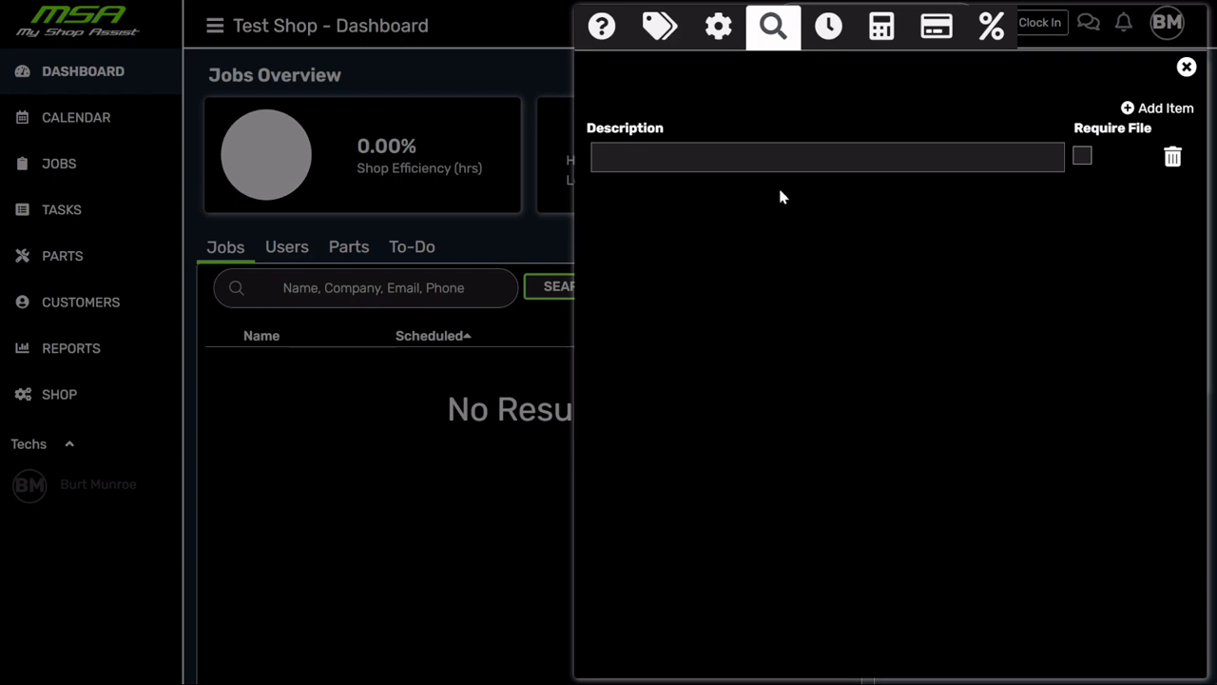
- Enter the item 'INspect items provided and make notes of what was there' and save it
left_click(765, 157)
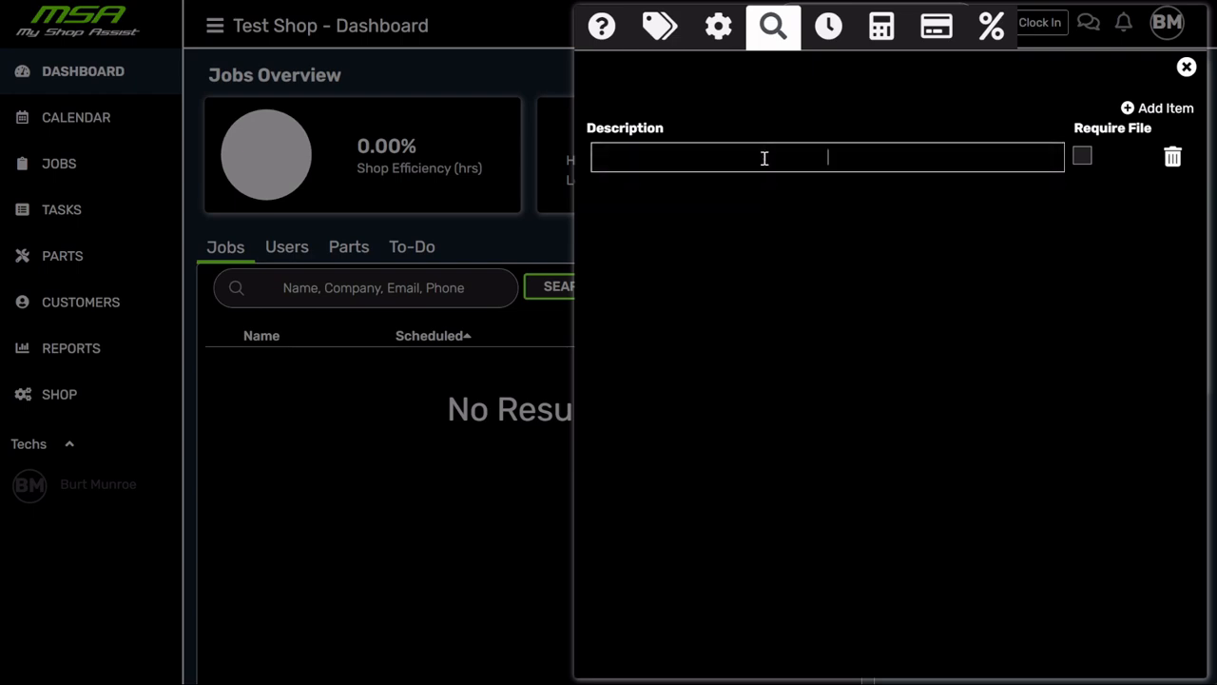
type("INspect it")
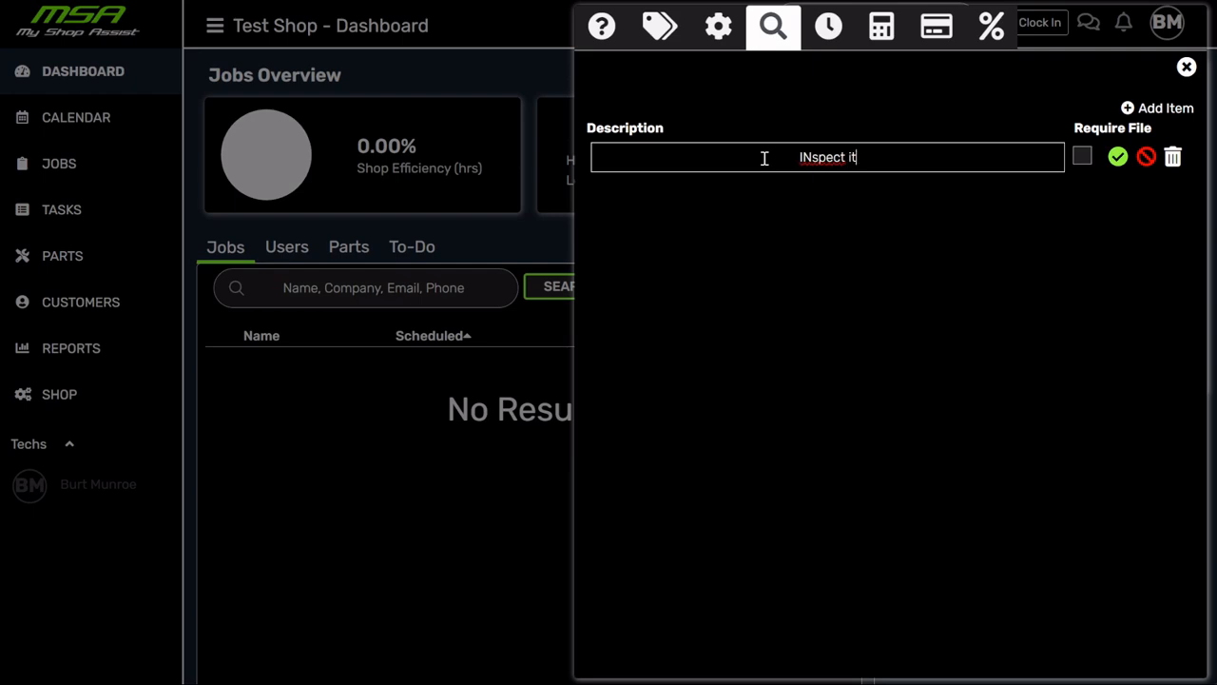
type("ems provide")
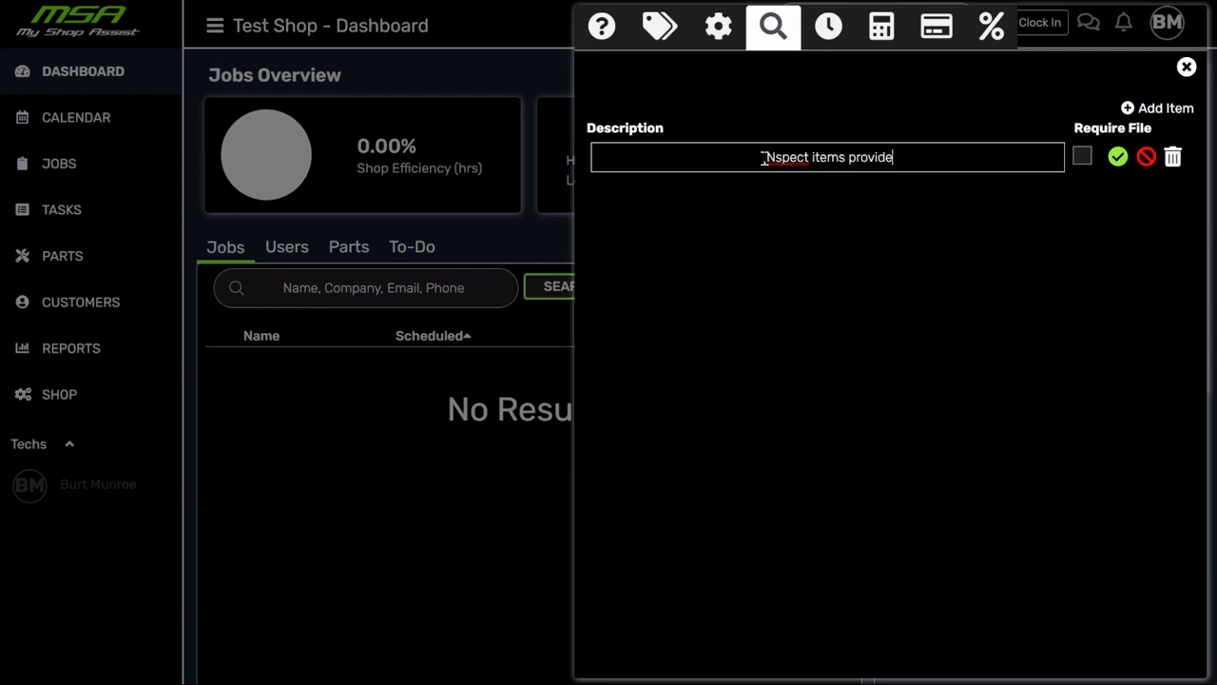
type("d and make not")
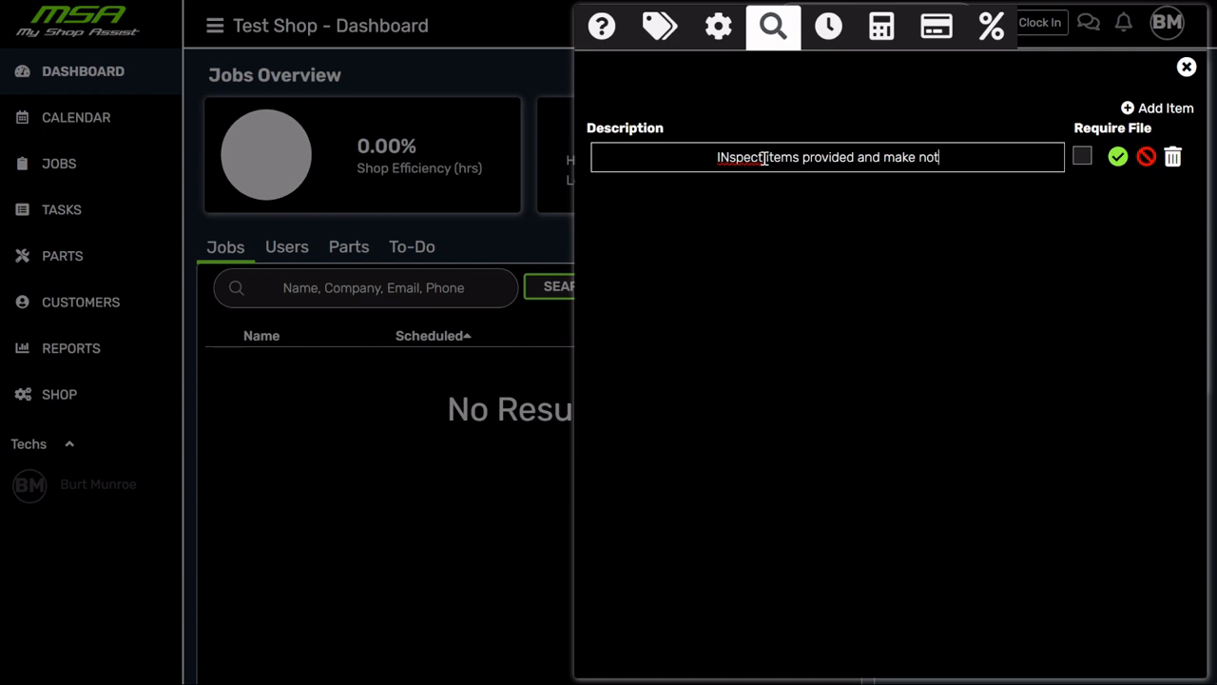
type("es of what was there")
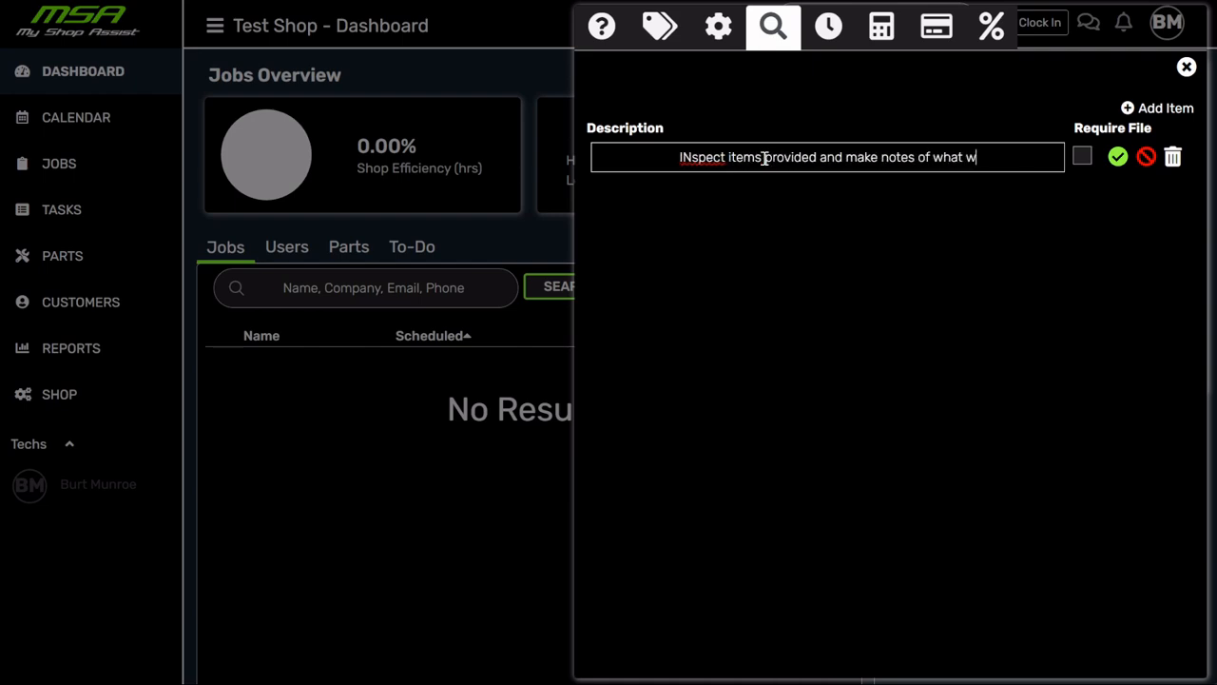
left_click(1117, 156)
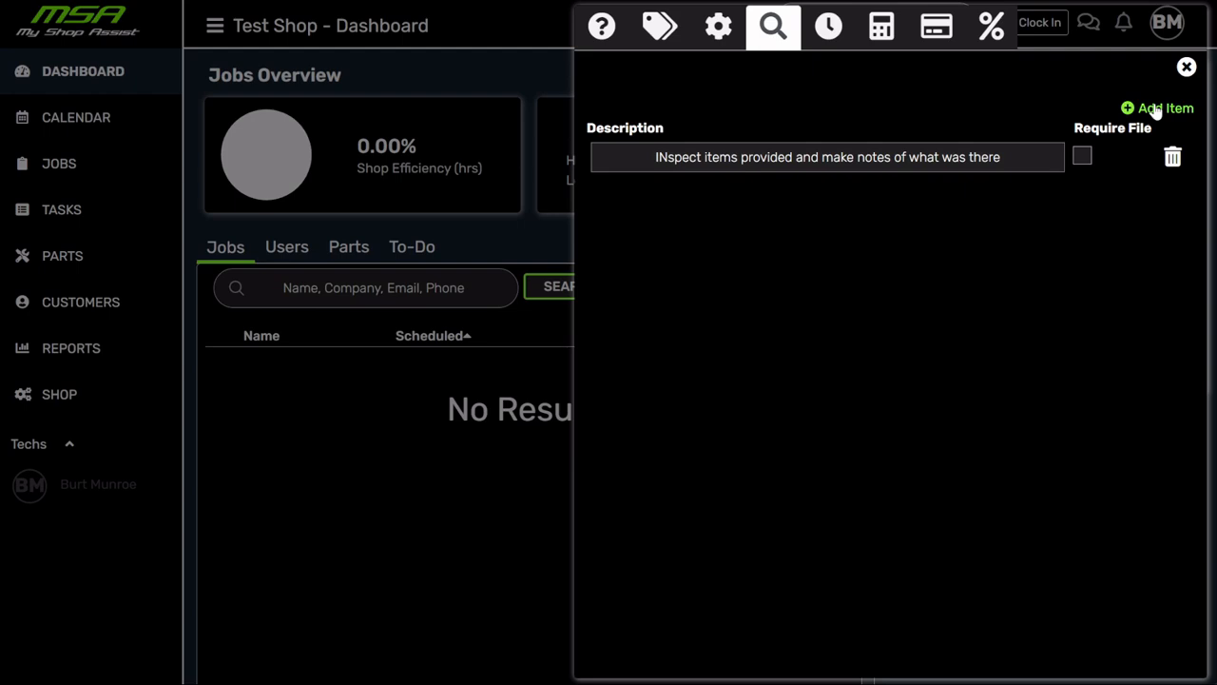
- Add and save a second checklist item reading 'INspect the exterior of the car for dents and scratrches'
left_click(1155, 112)
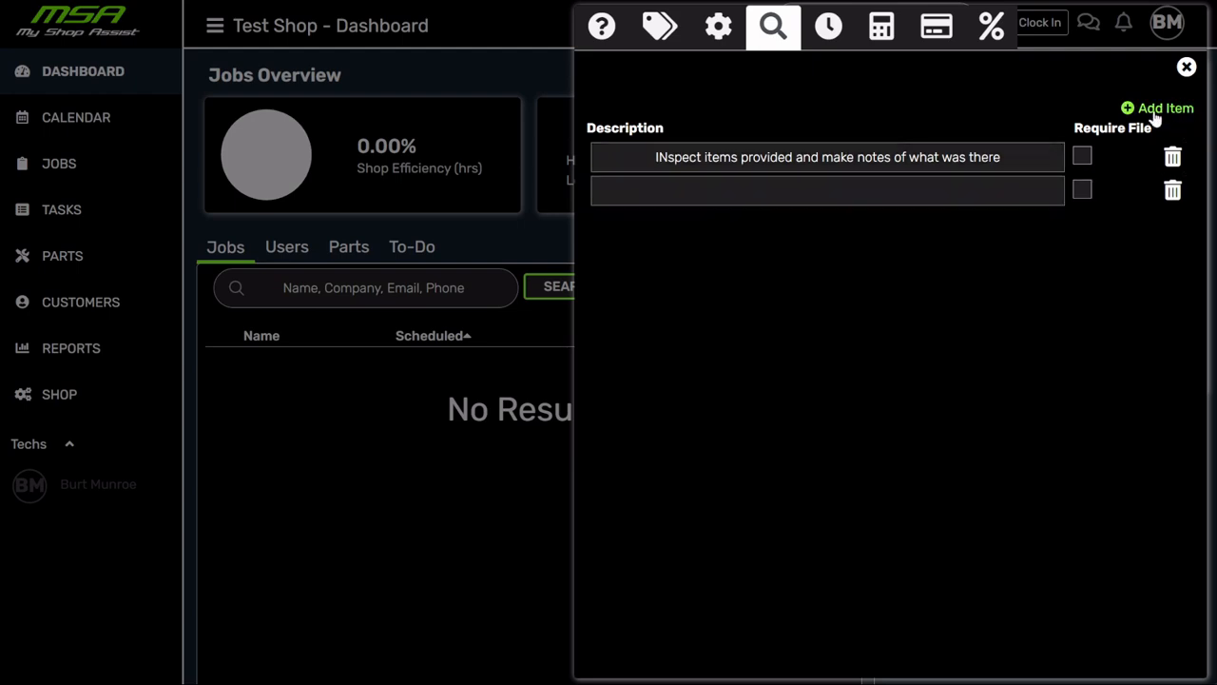
left_click(833, 190)
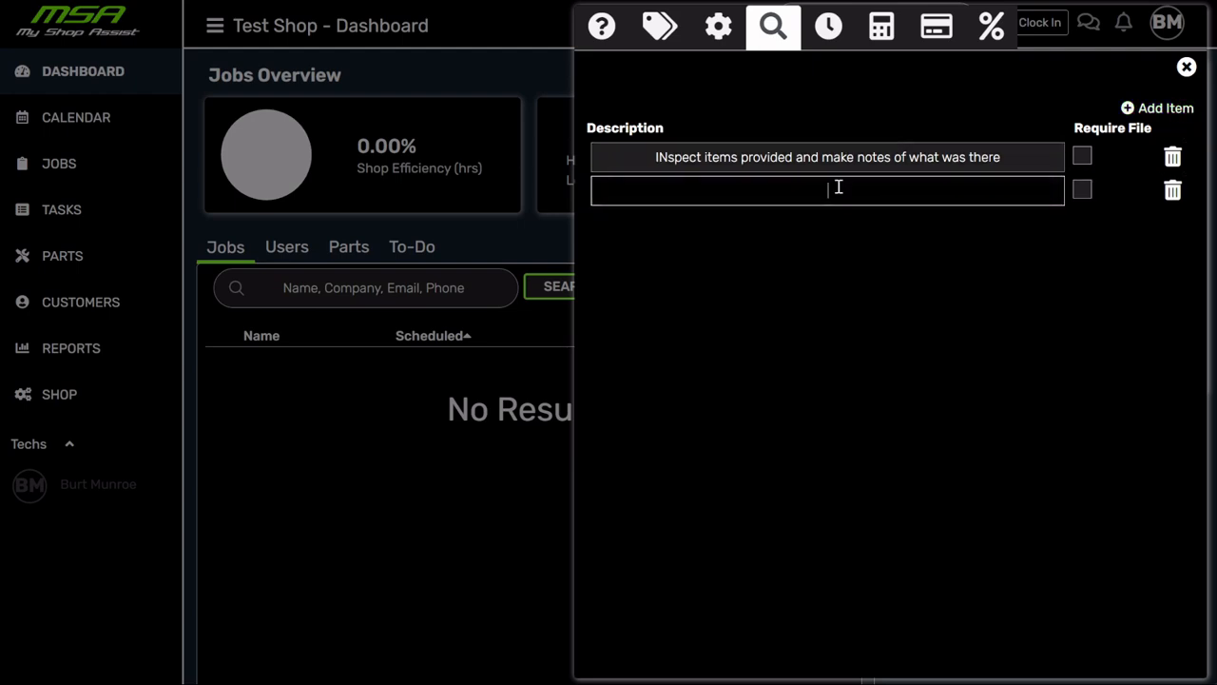
type("INspect the exter")
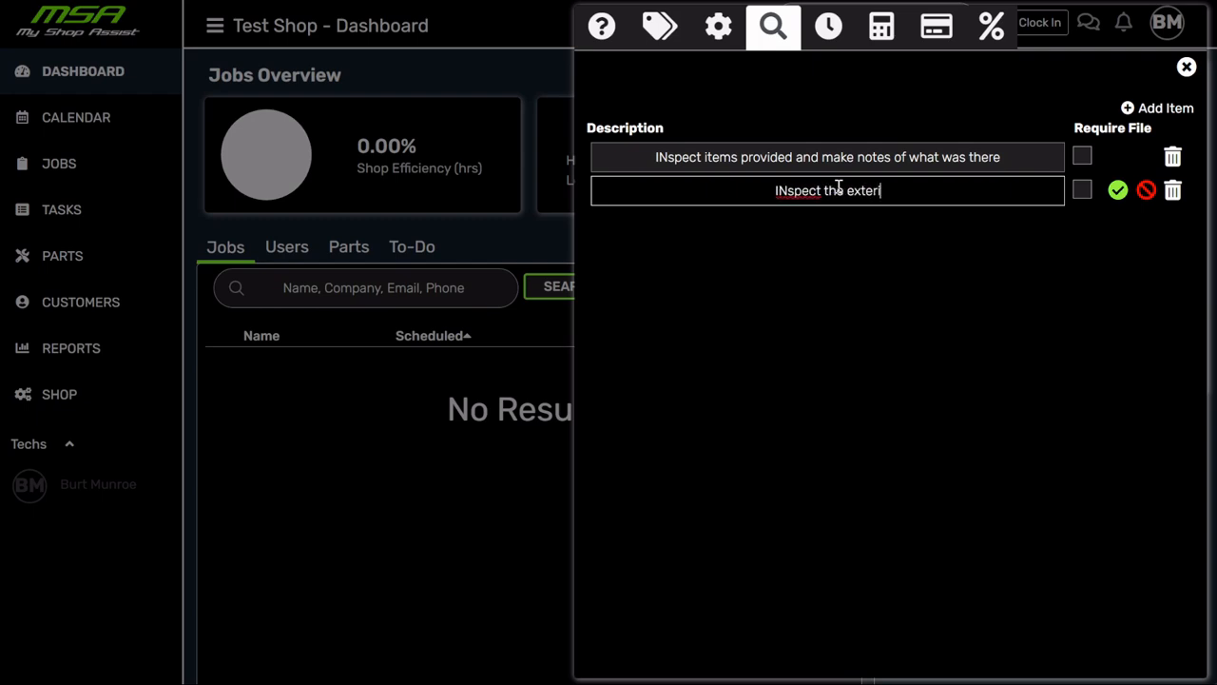
type("ior of the car for ")
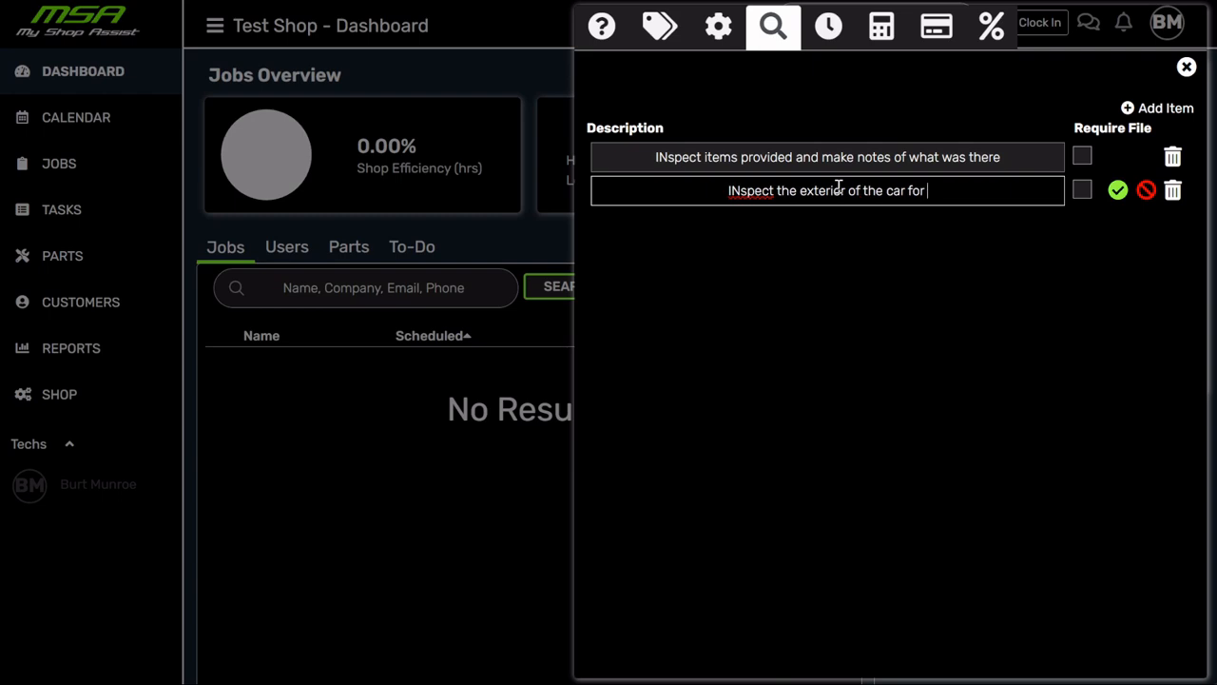
type("dents and ")
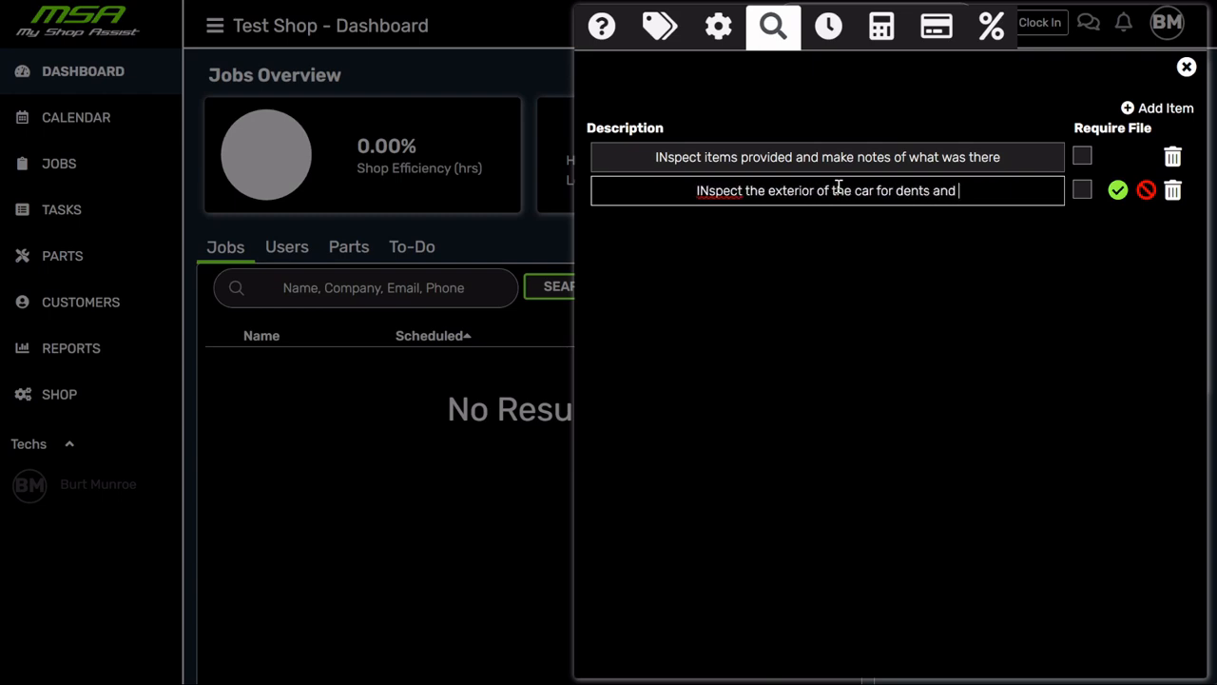
type("scratrches")
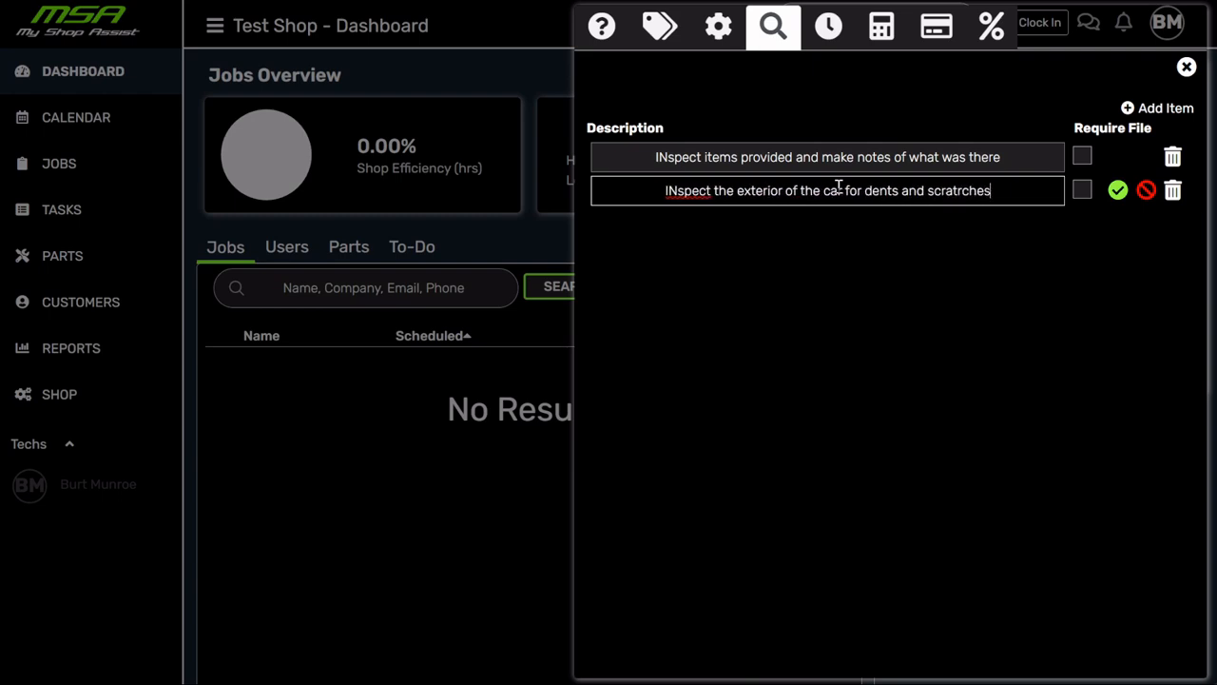
left_click(1117, 190)
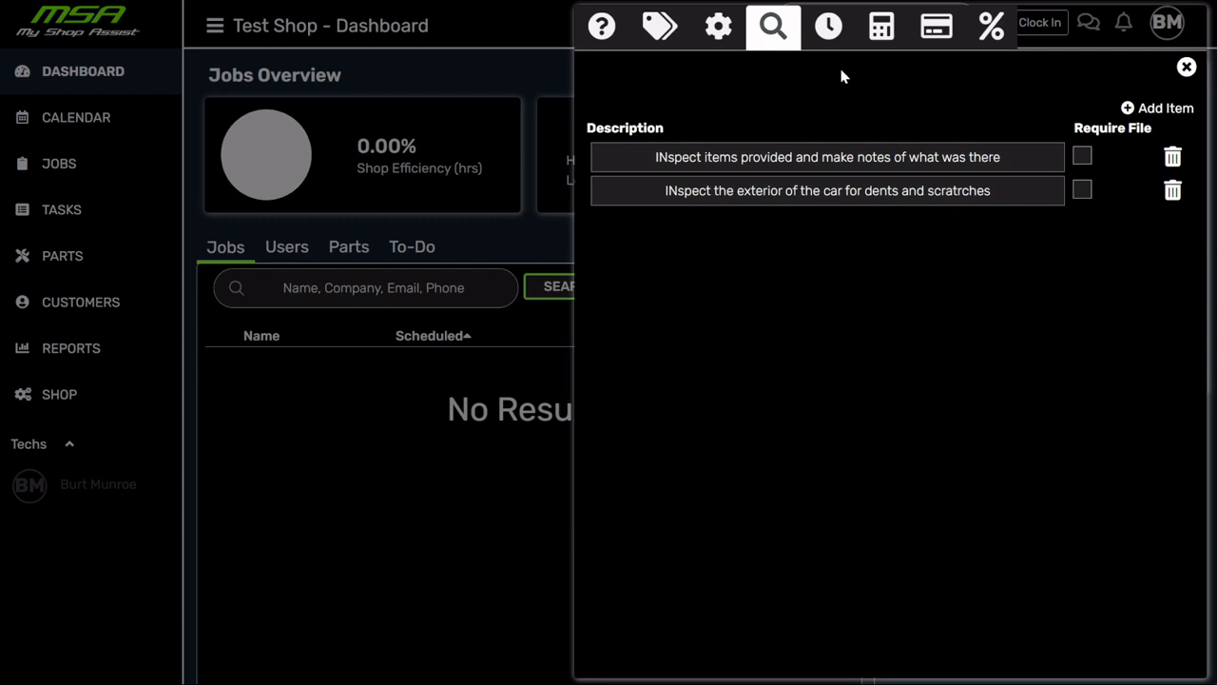
- View the subscription settings, then the Select a Service panel, then credit card processing info
left_click(830, 27)
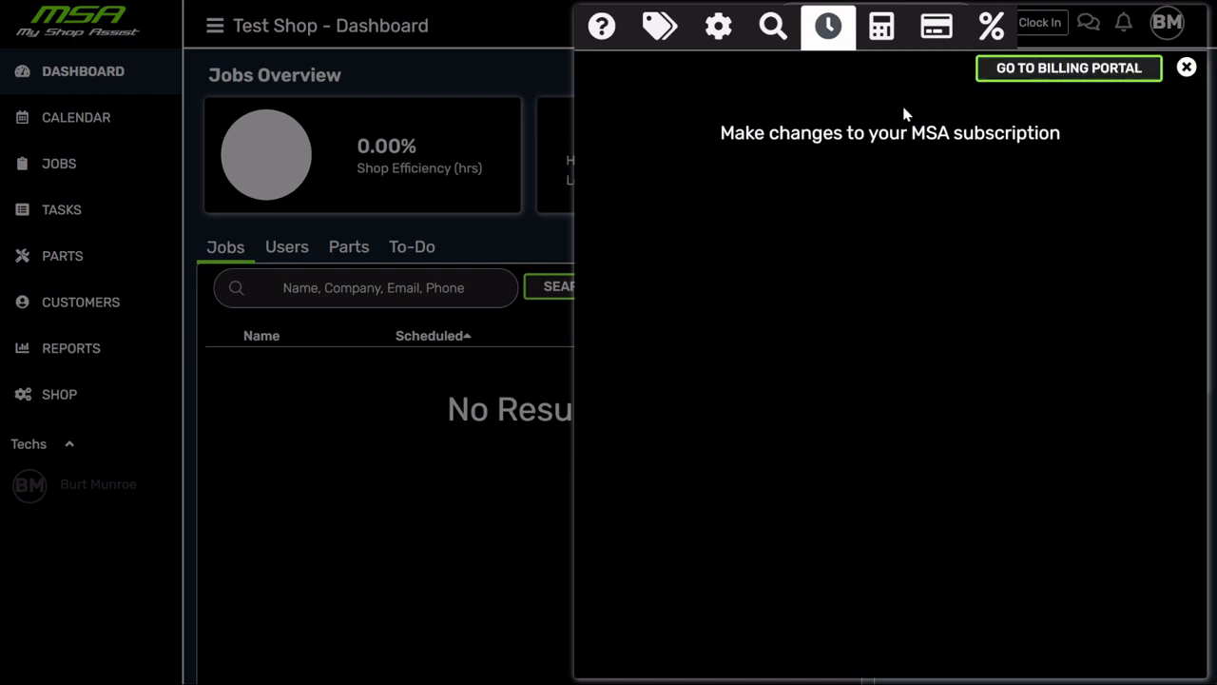
left_click(880, 32)
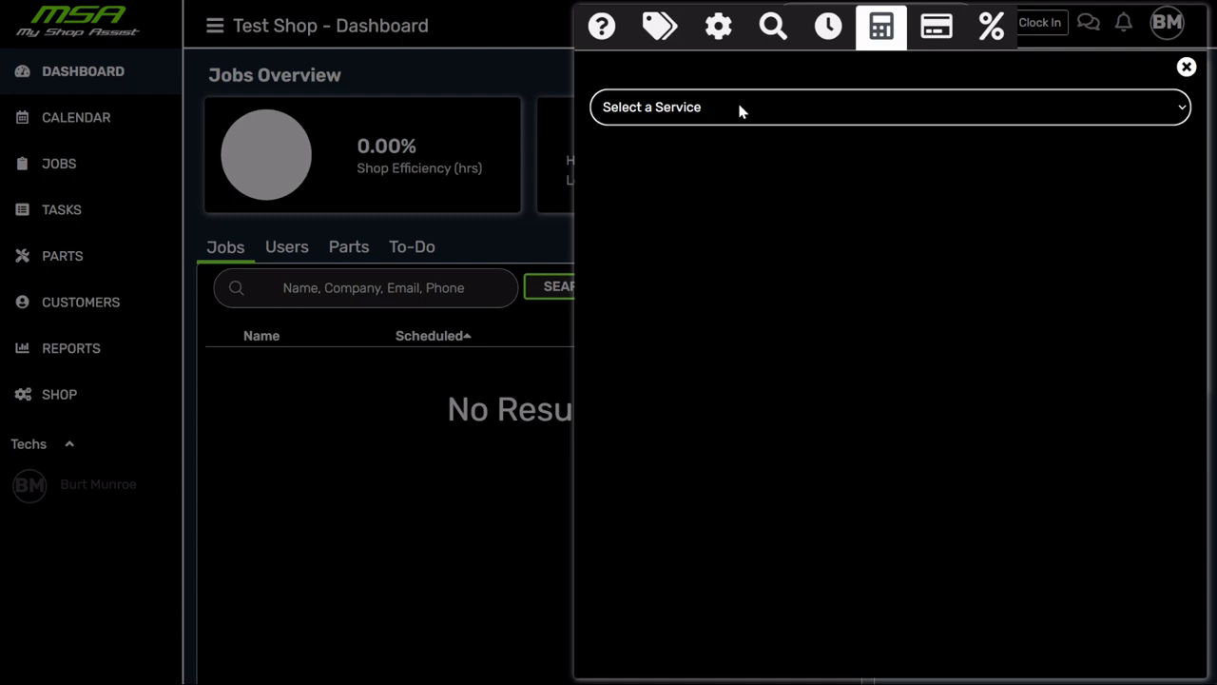
left_click(938, 32)
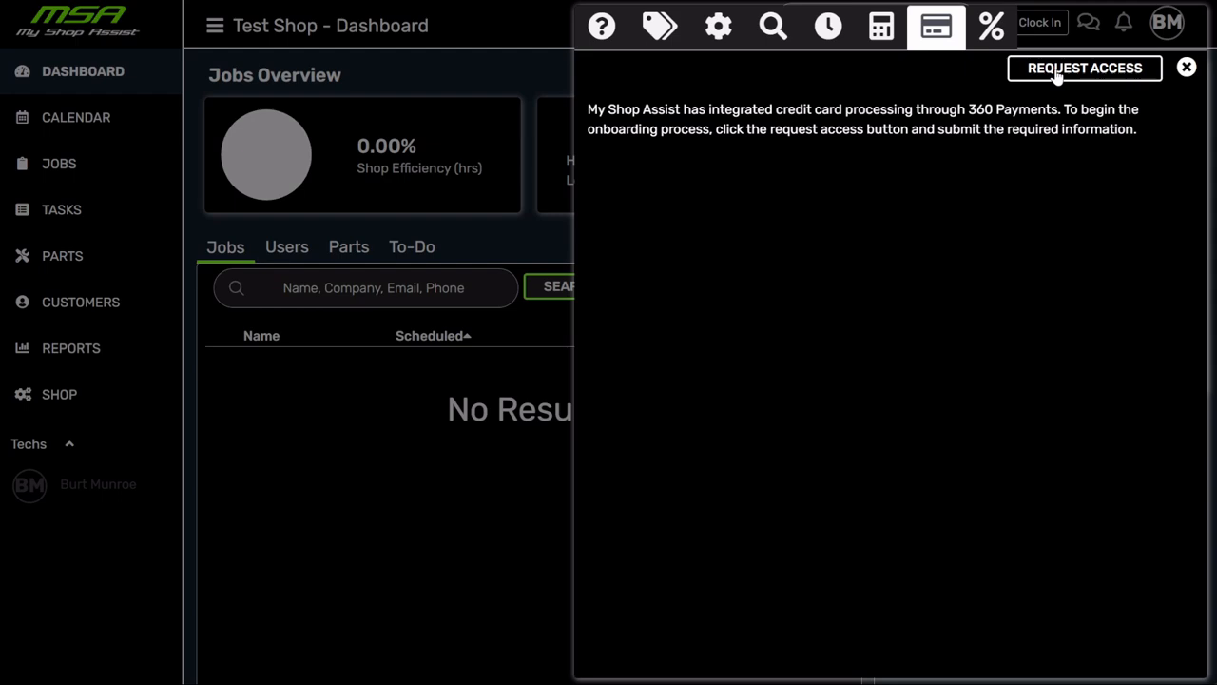
- Switch from the 360 Payments information to the empty Fees/Discounts list
left_click(1003, 34)
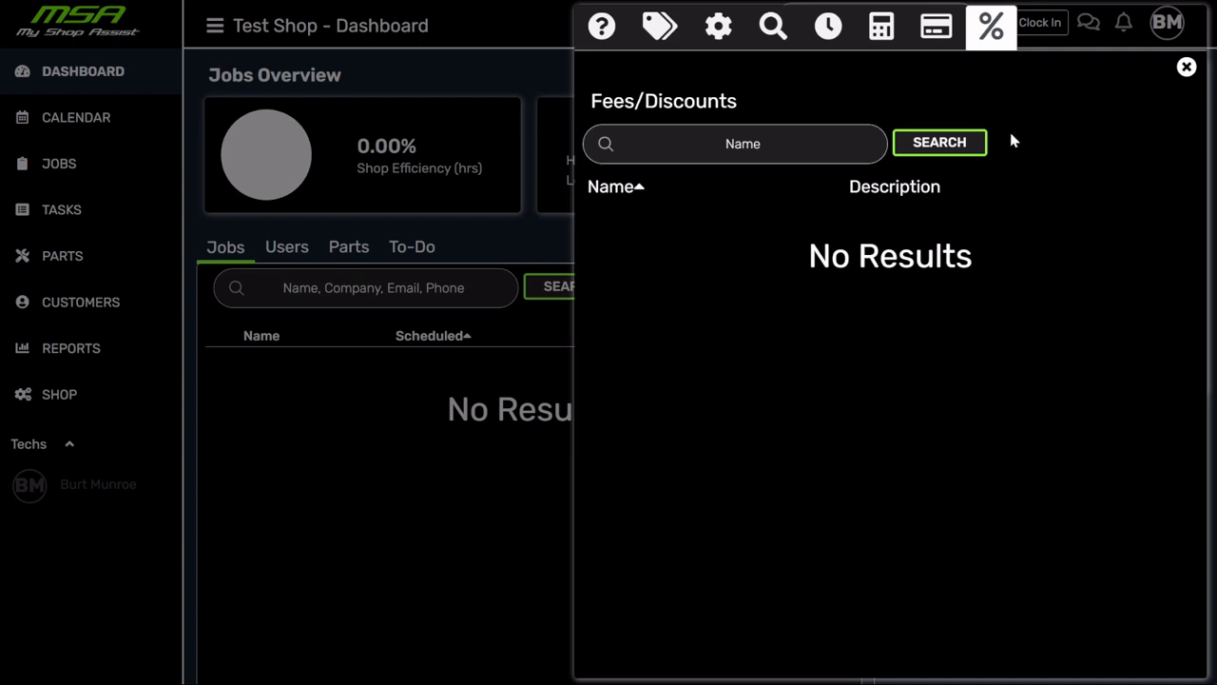
- Close the Fees/Discounts panel to return to the Test Shop dashboard
left_click(770, 143)
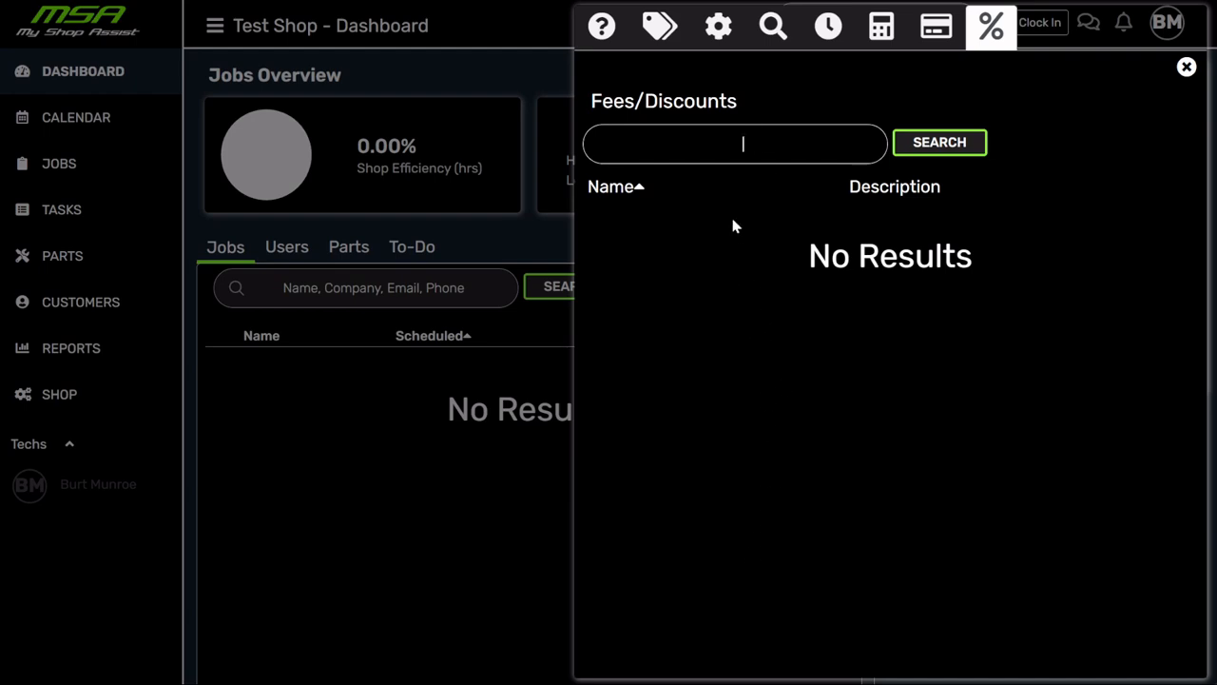
left_click(1187, 67)
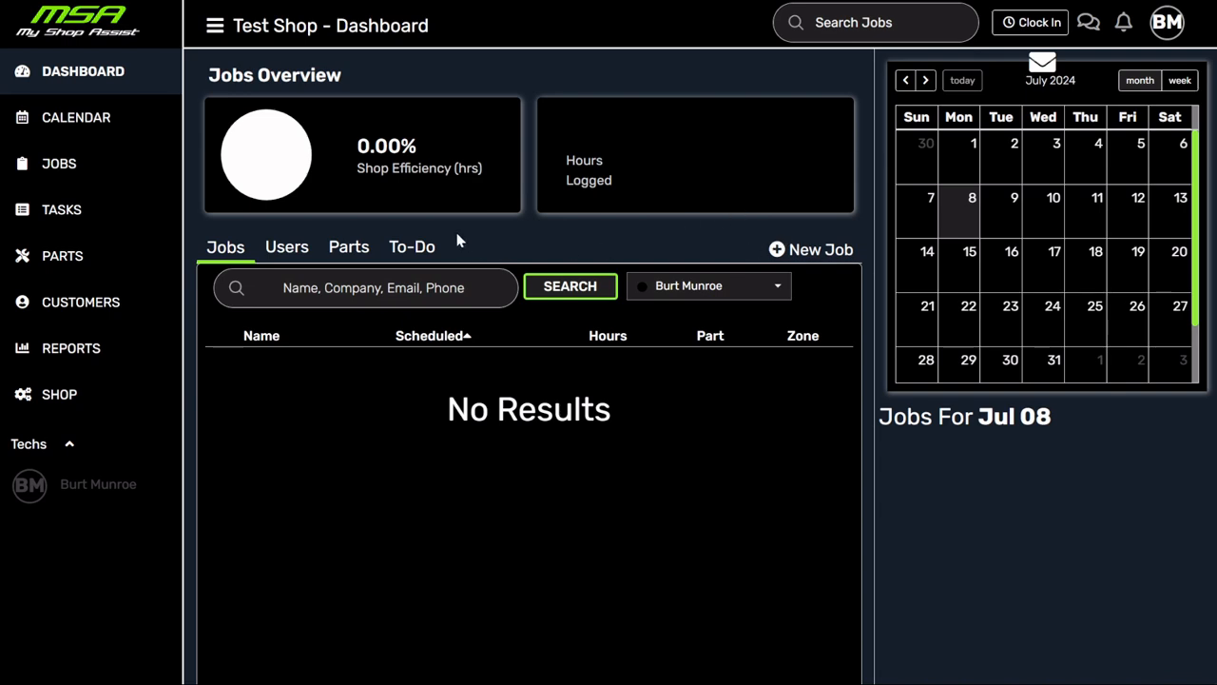
- Show the shop's Users list on the dashboard and start a blank new-user form
left_click(80, 76)
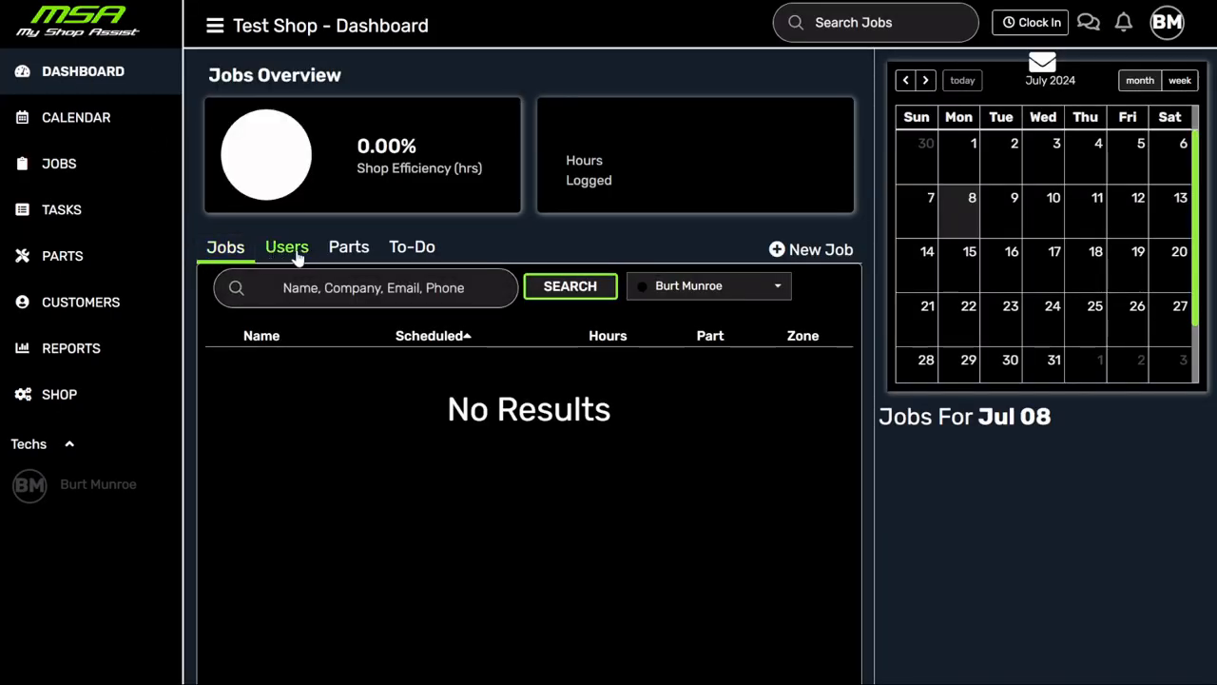
left_click(283, 255)
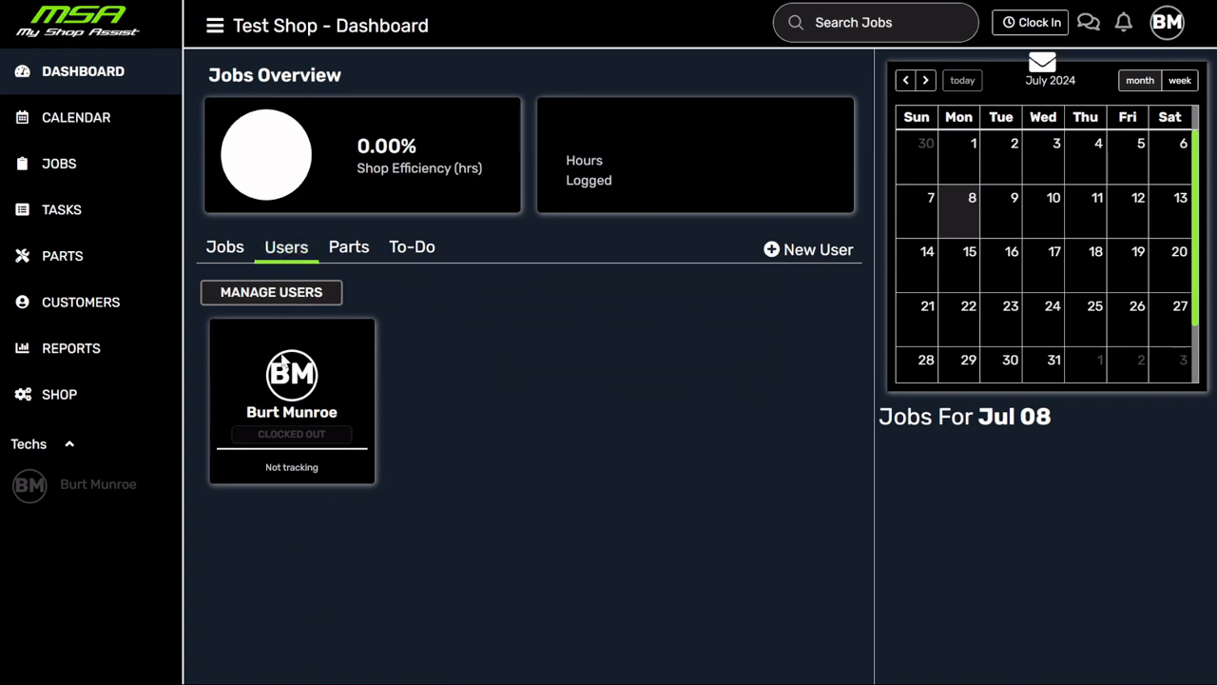
left_click(807, 253)
- Enter the new user's user name, first name and last name
left_click(557, 132)
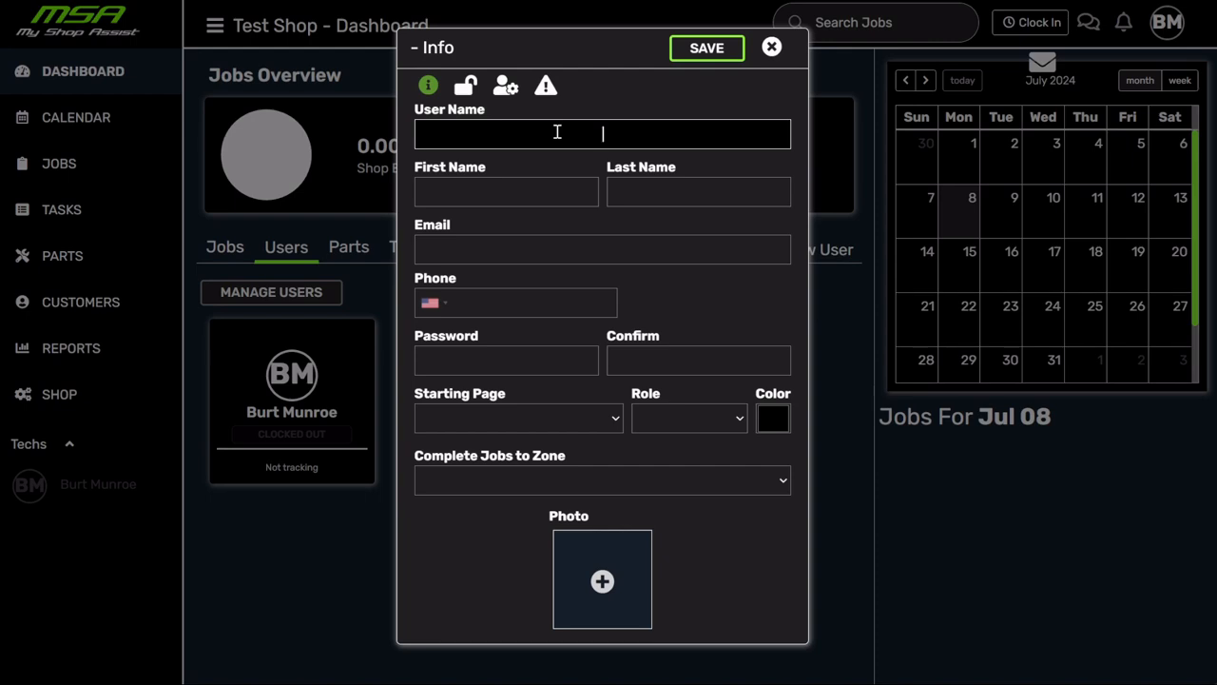
type("Kevin")
key("Tab")
key("Tab")
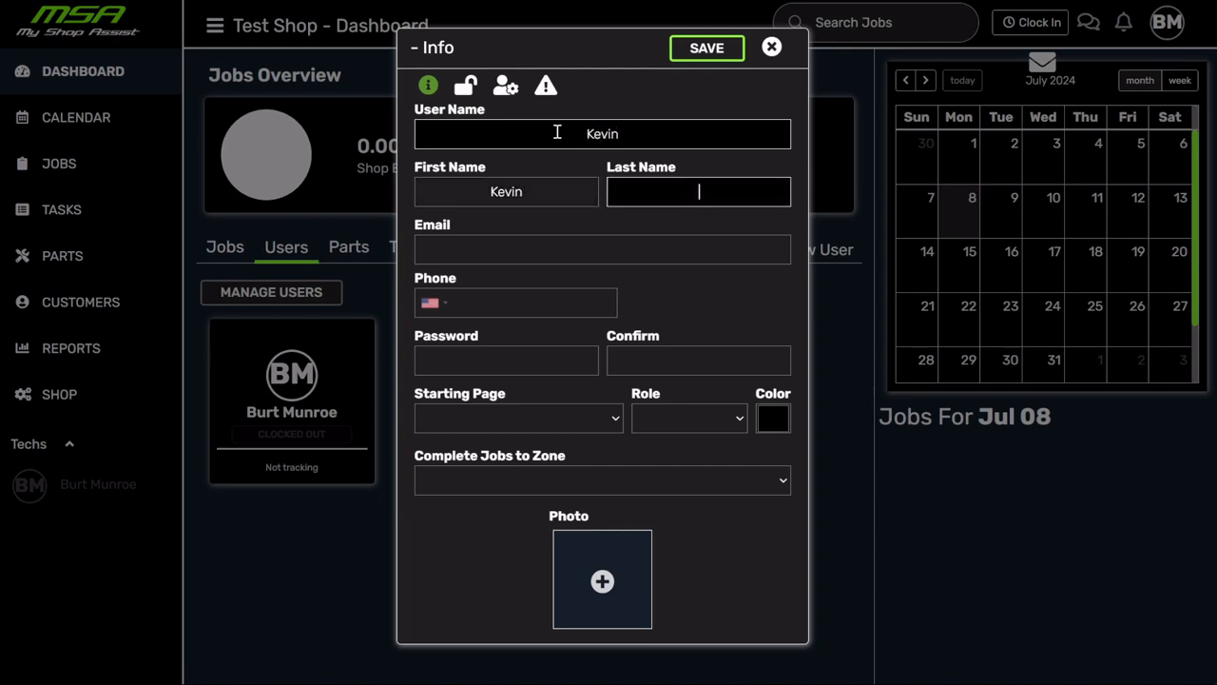
- Fill in the user's e-mail address and phone number
key("Tab")
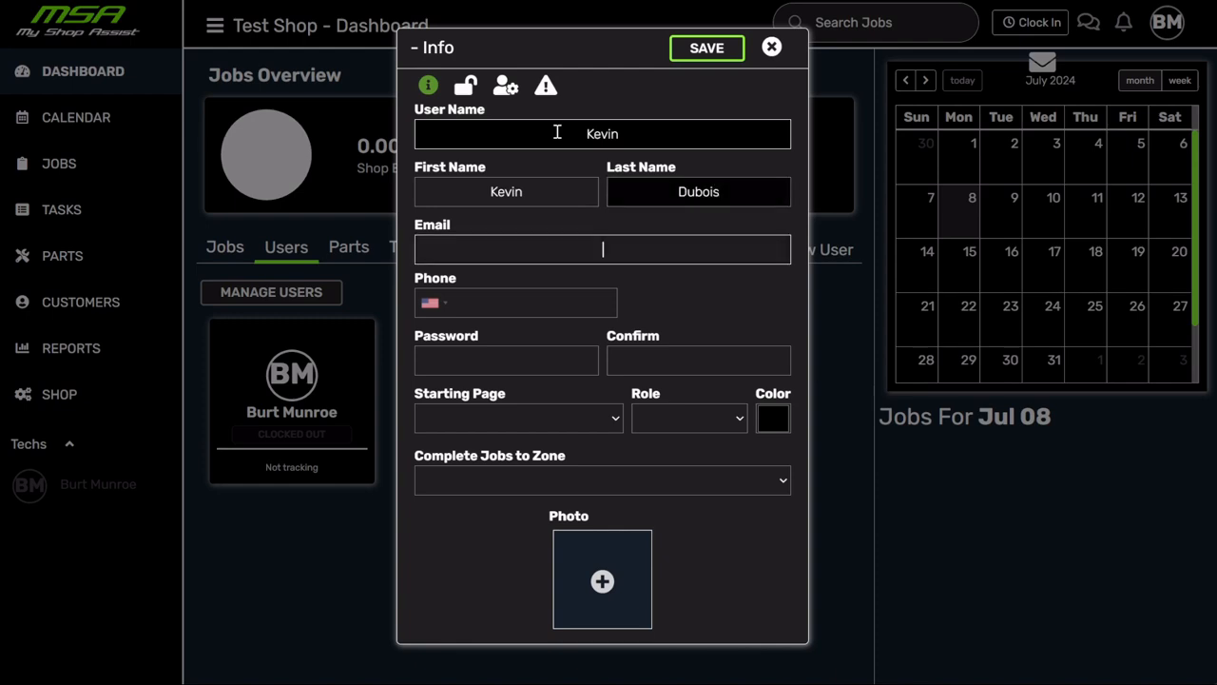
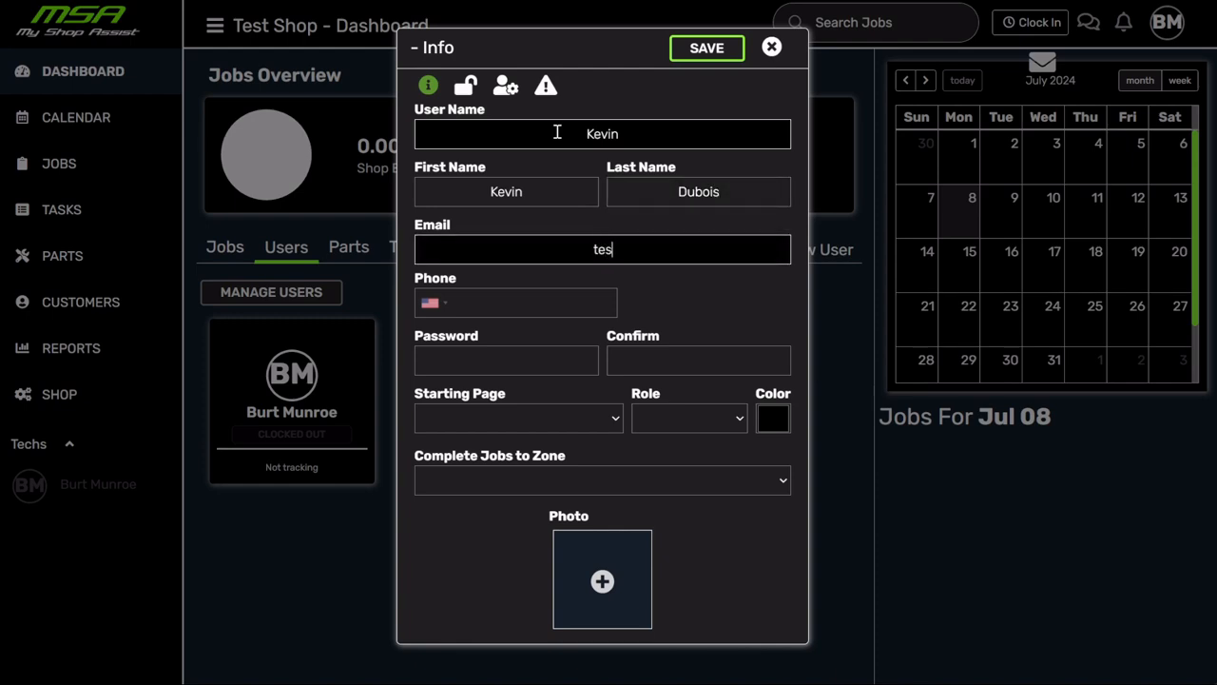
key("Tab")
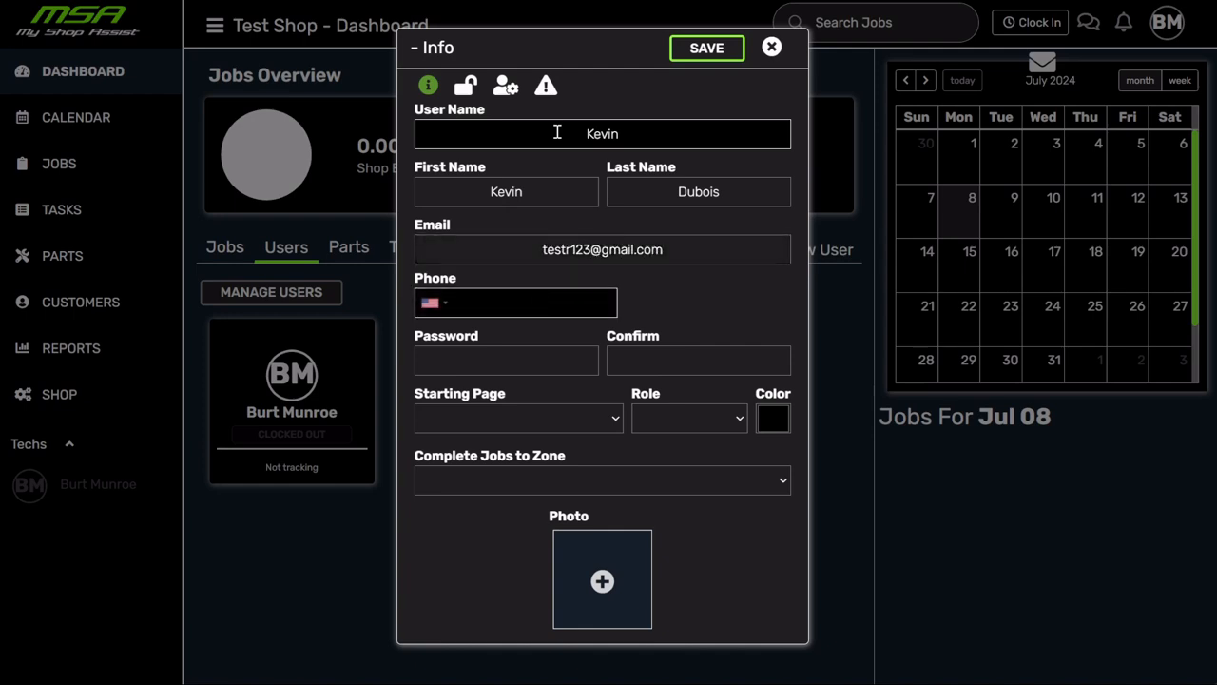
type("972) 555-1235")
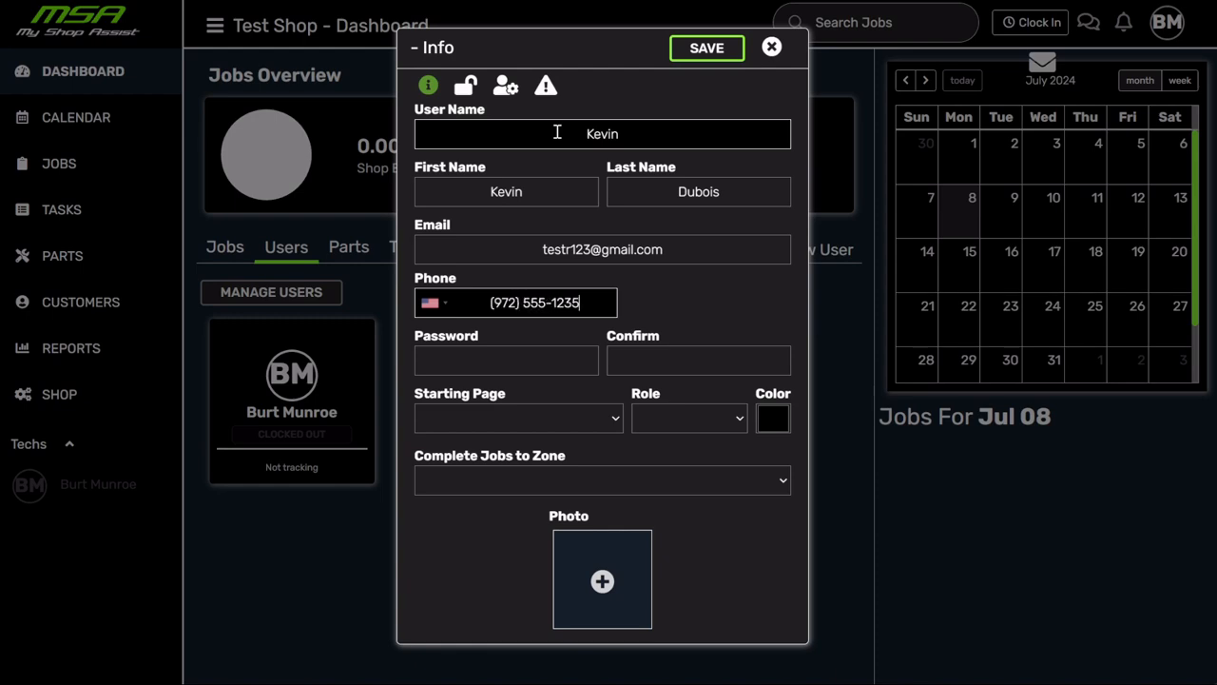
- Enter the user's password and the matching confirmation
left_click(478, 365)
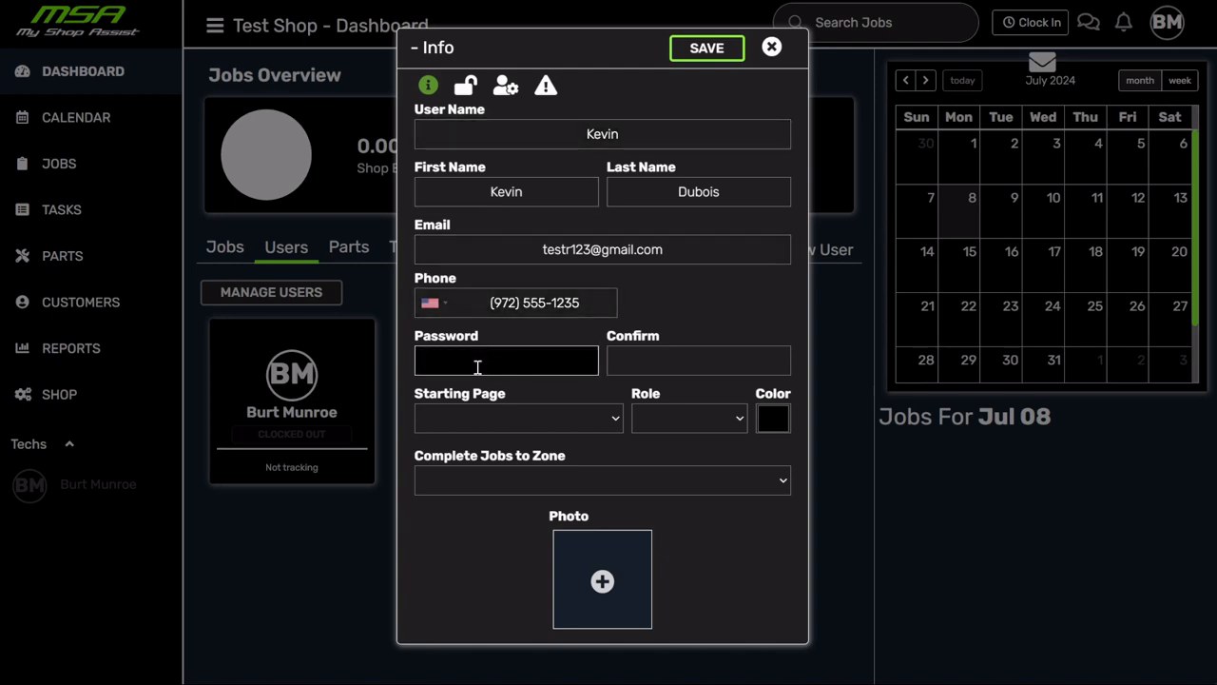
type("1234")
left_click(666, 353)
type("1234")
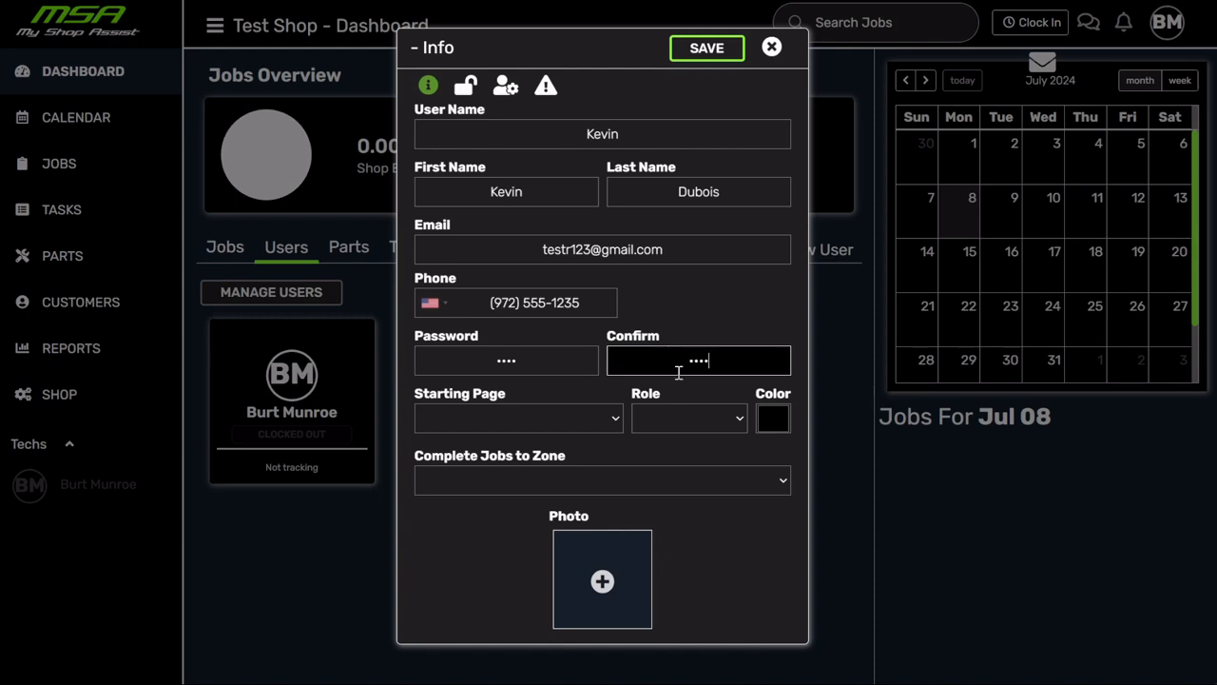
left_click(571, 420)
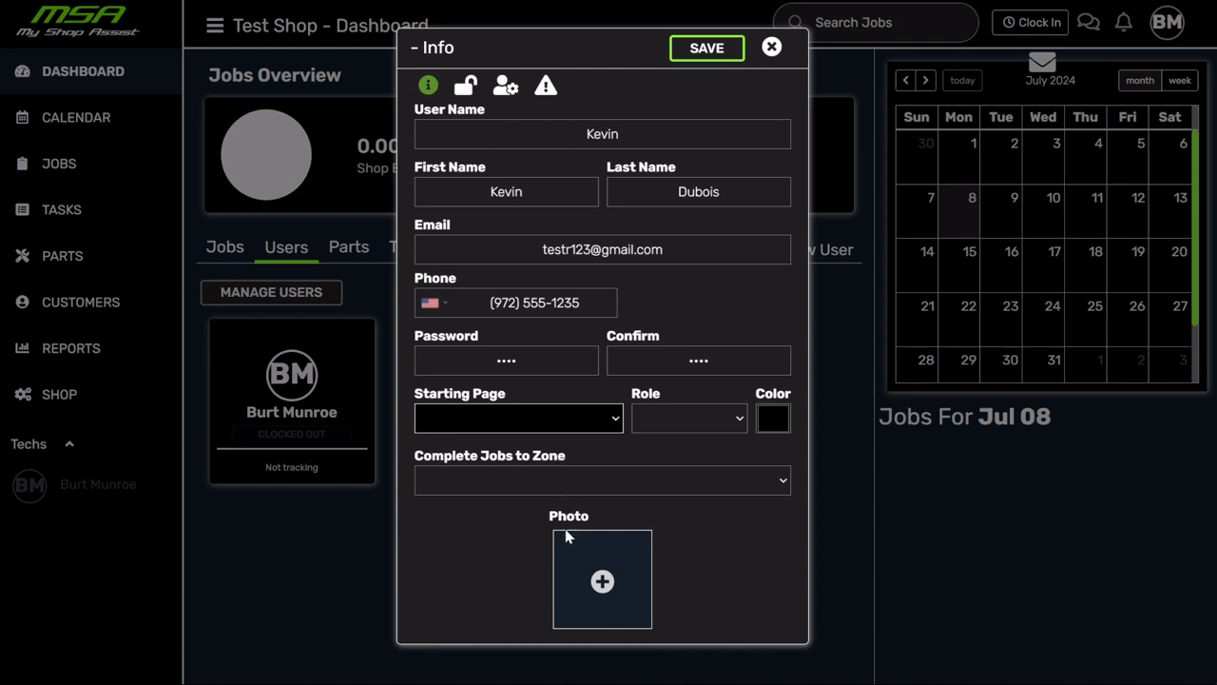
- Try Job Calendar and Job Search as starting page, finally setting it to Dashboard
left_click(538, 447)
left_click(514, 596)
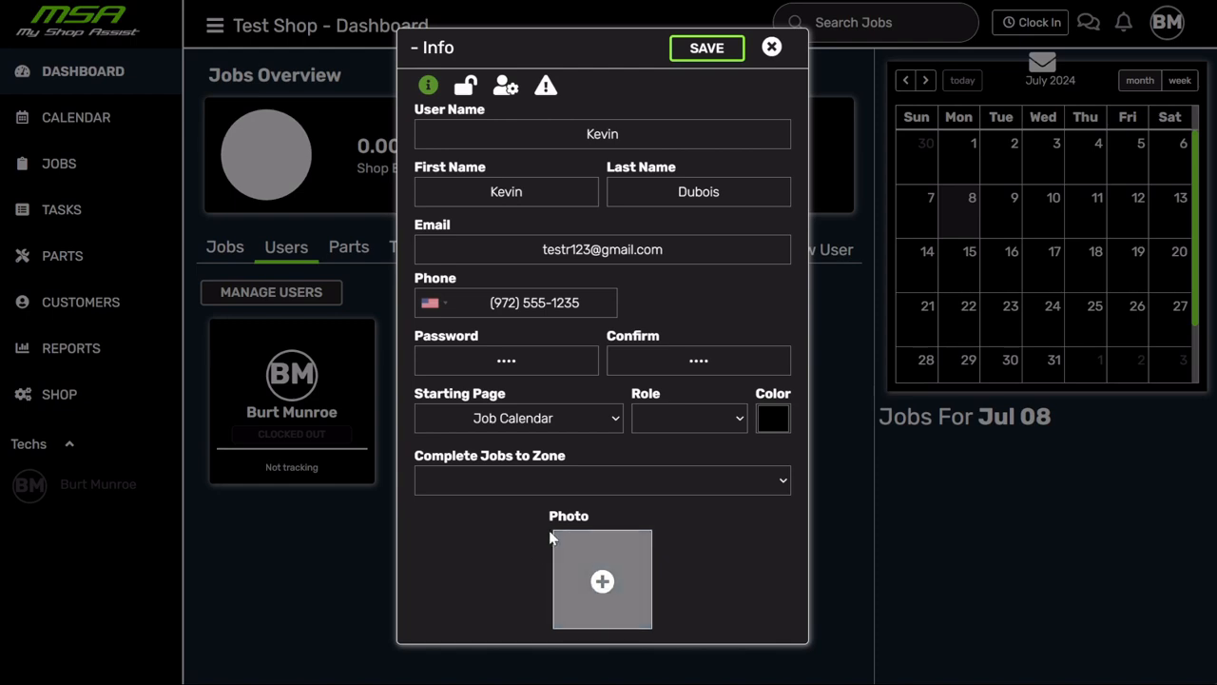
left_click(551, 424)
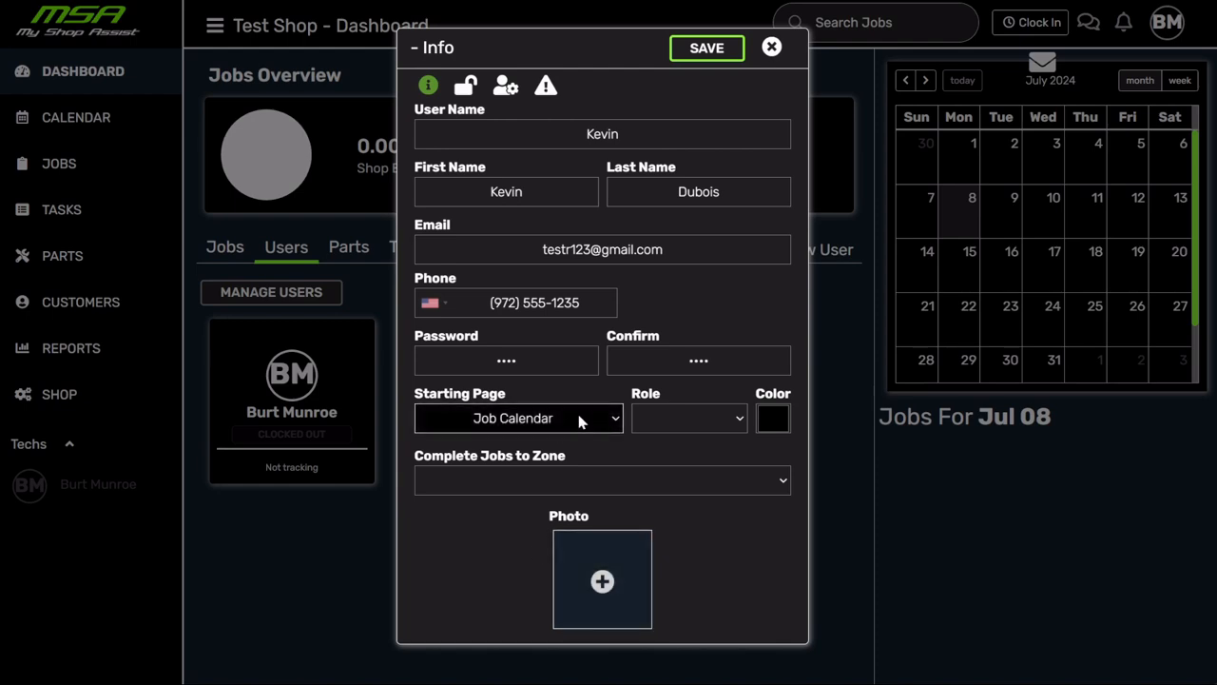
left_click(550, 556)
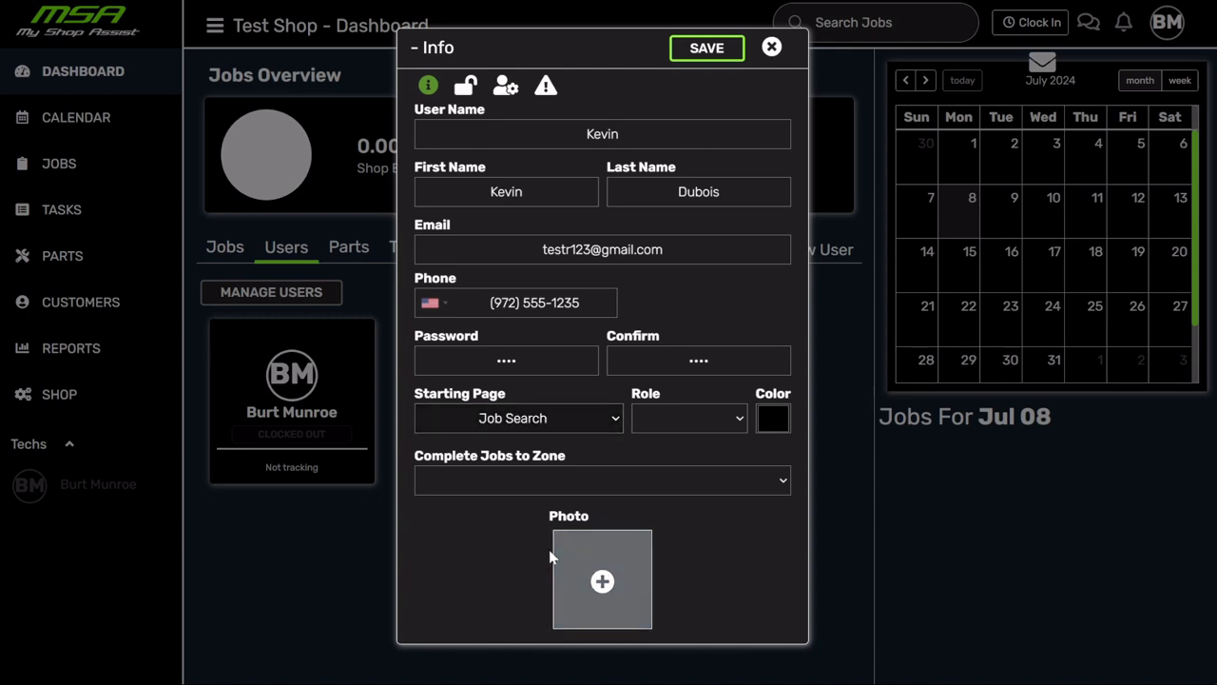
left_click(604, 424)
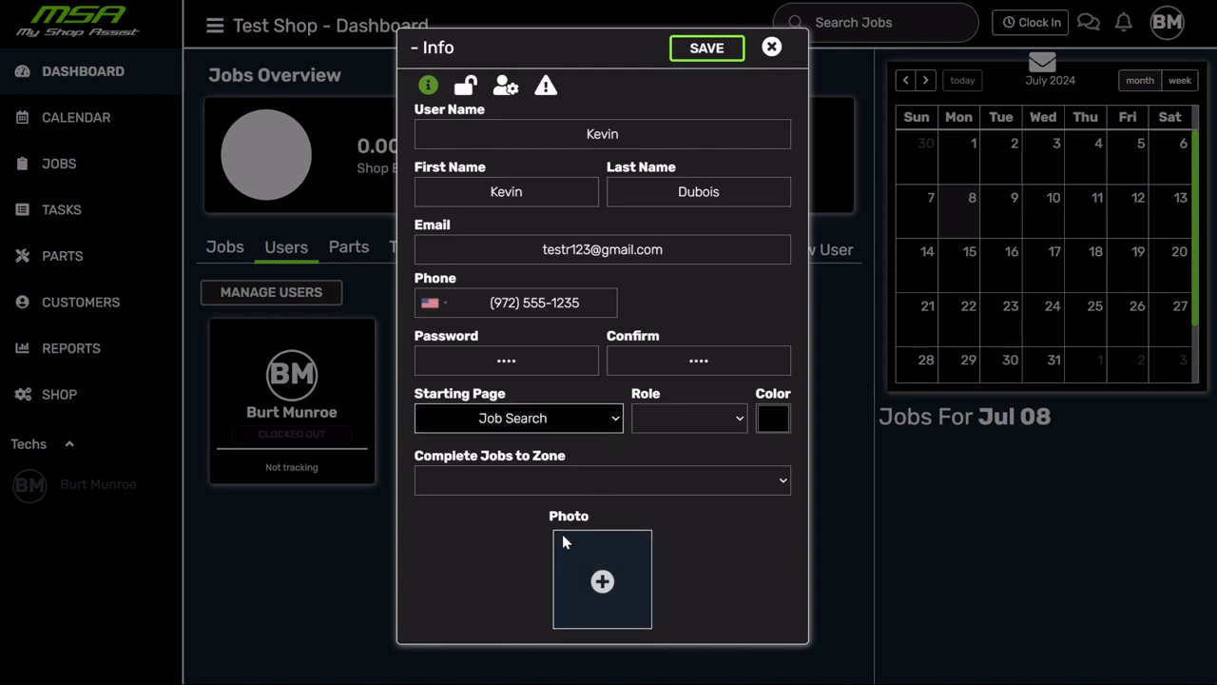
left_click(582, 597)
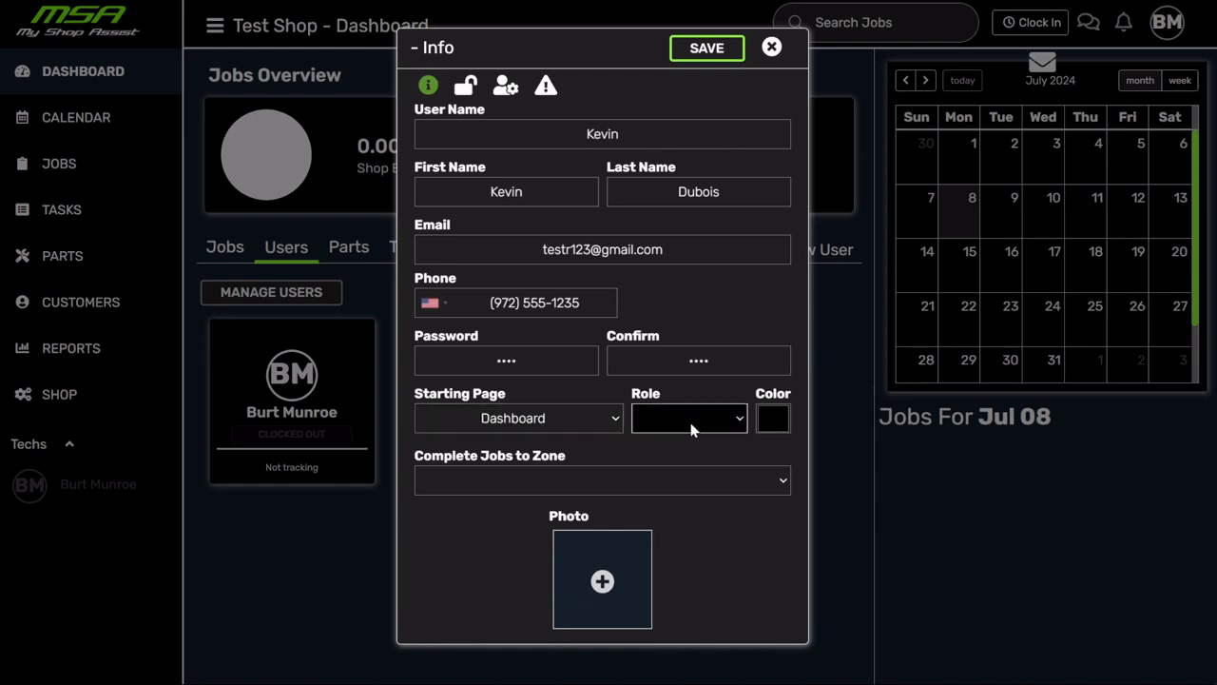
- Change the user's role from Manager to Technician
left_click(730, 421)
left_click(679, 470)
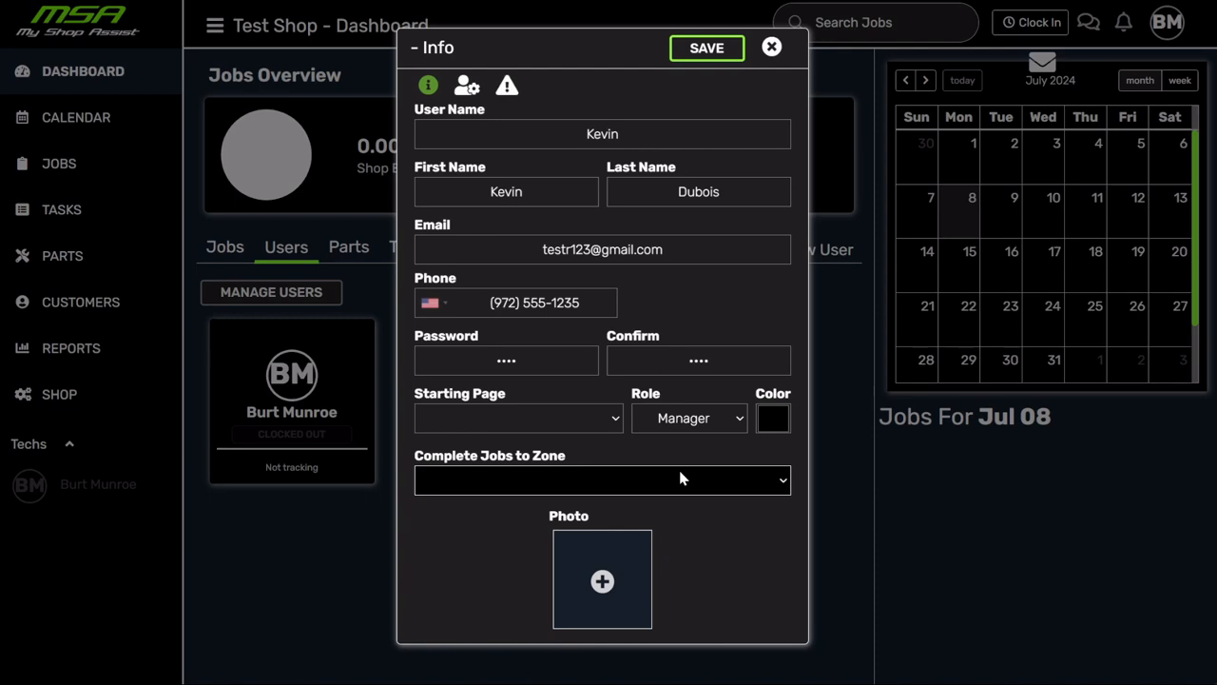
left_click(707, 419)
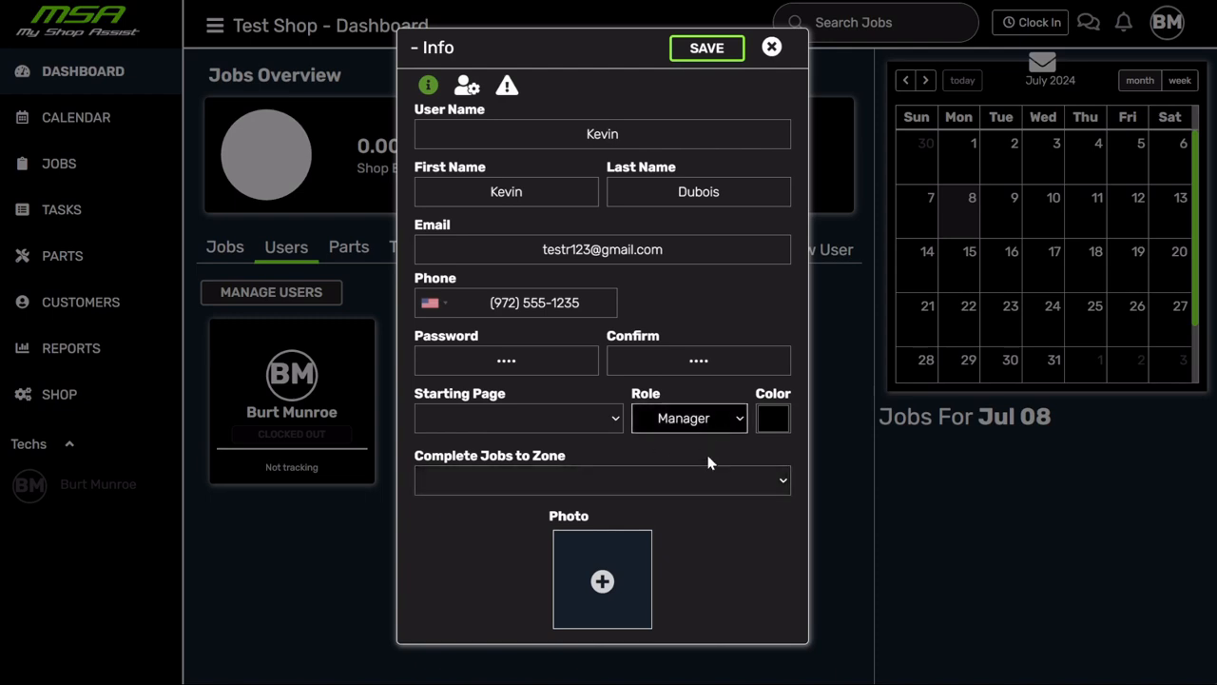
left_click(699, 465)
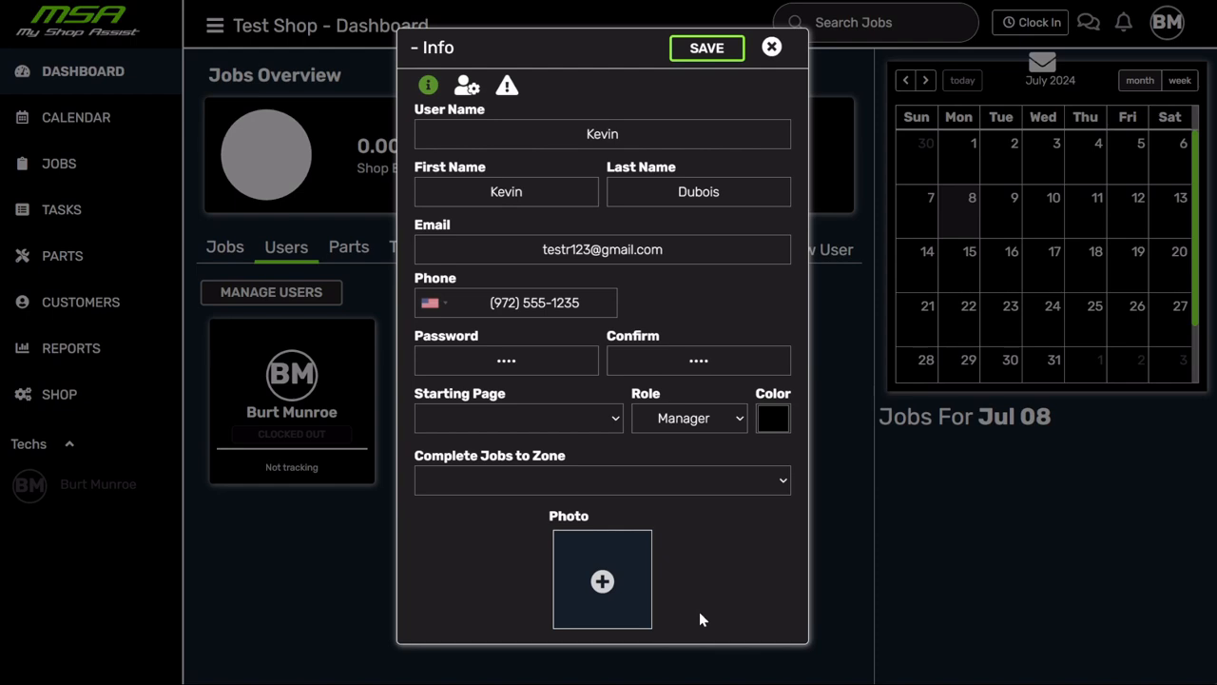
left_click(733, 419)
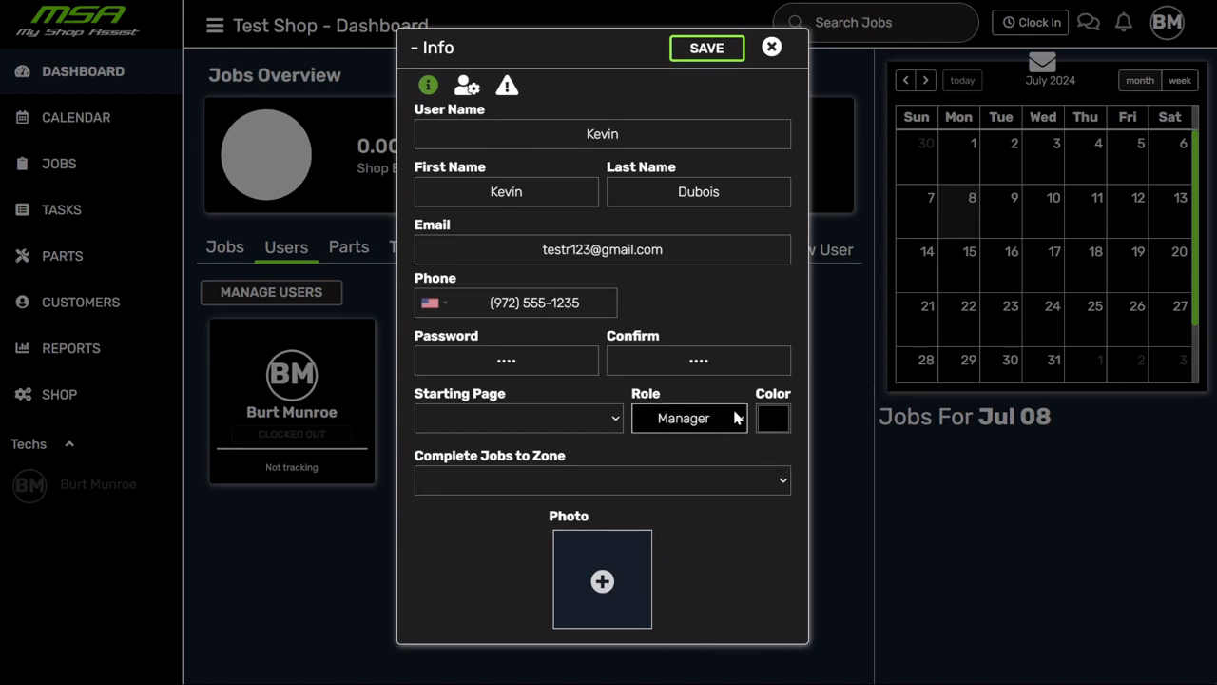
left_click(722, 461)
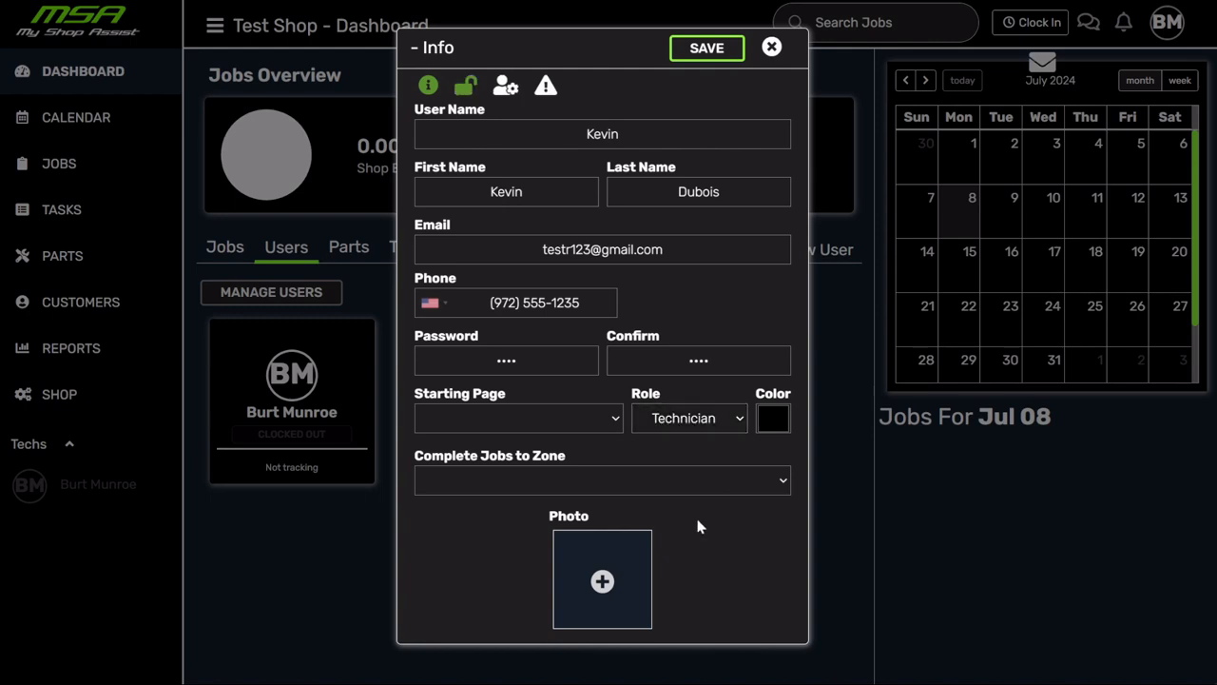
left_click(636, 485)
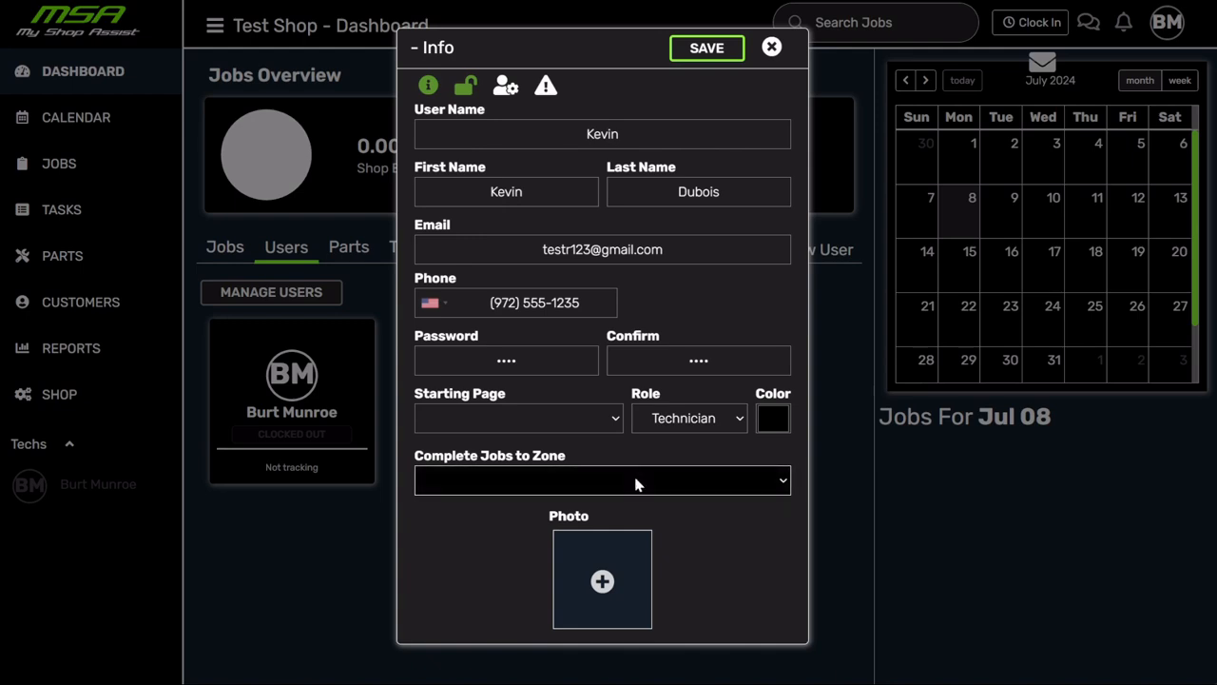
- Send the user's completed jobs to the Completed zone and assign the colour red
left_click(648, 530)
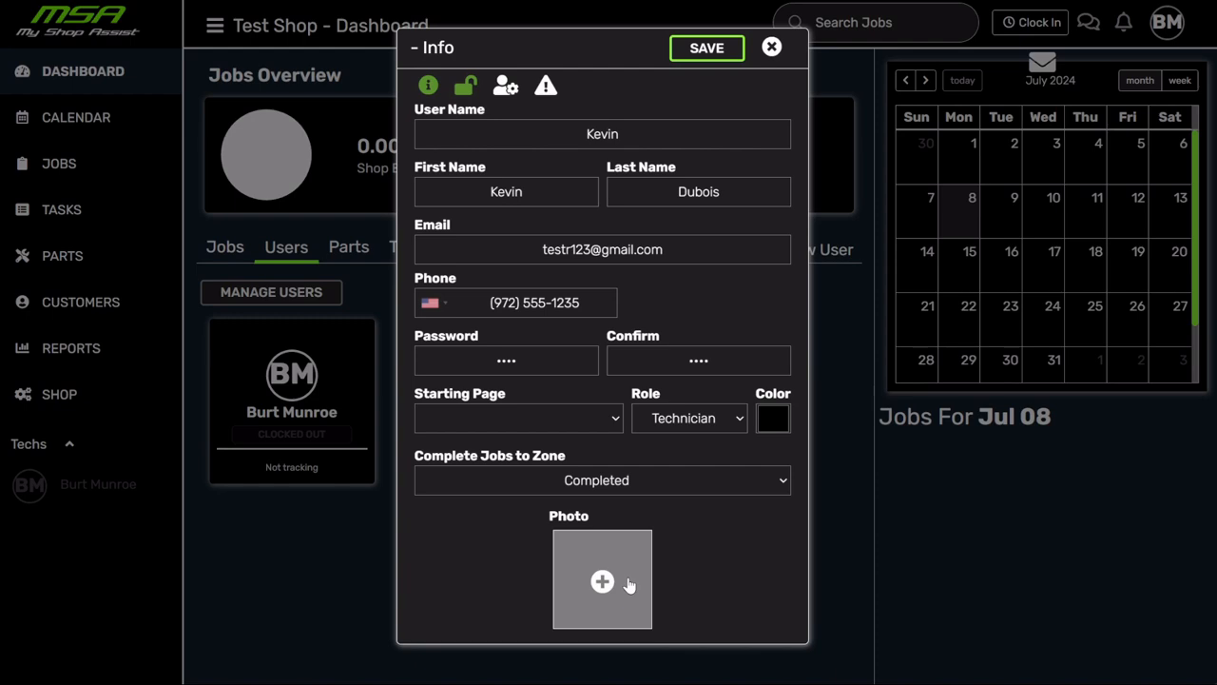
left_click(941, 476)
left_click(720, 561)
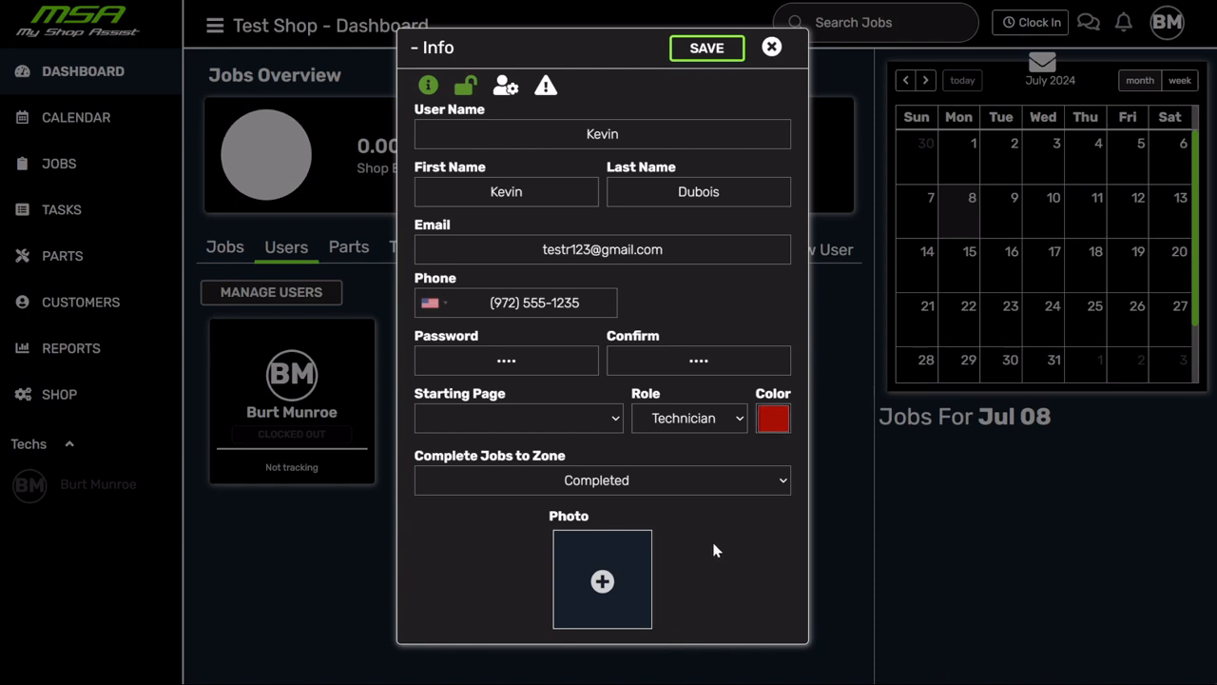
left_click(532, 190)
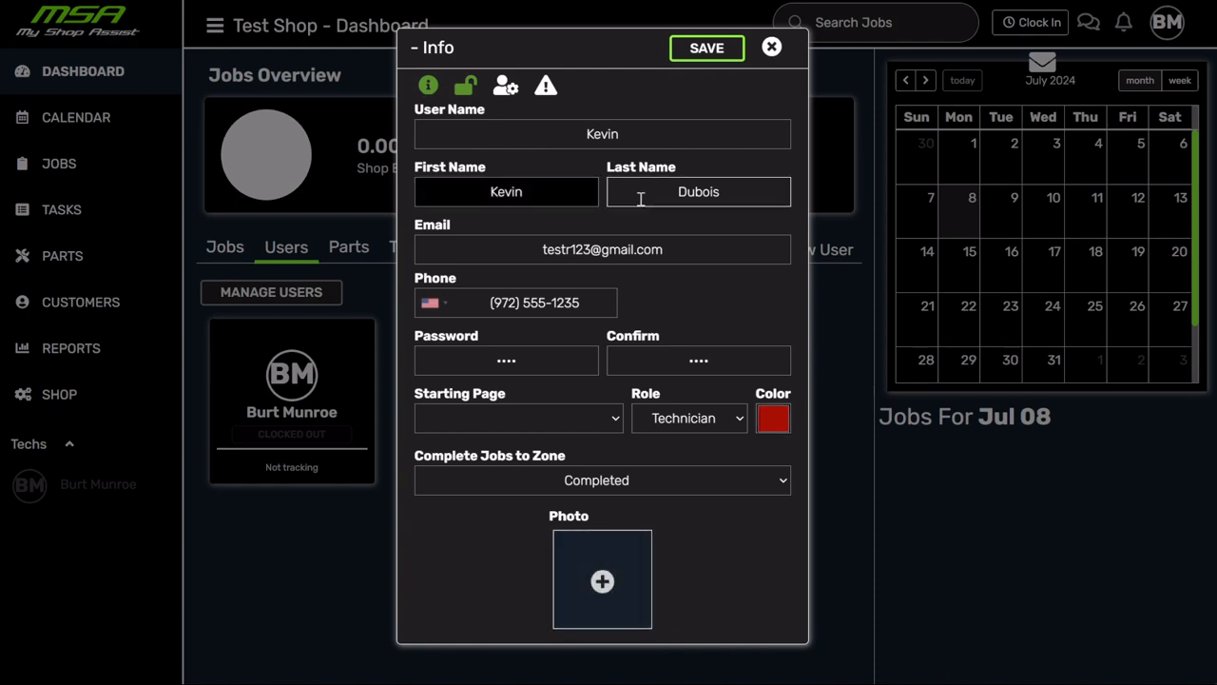
left_click(641, 198)
left_click(698, 218)
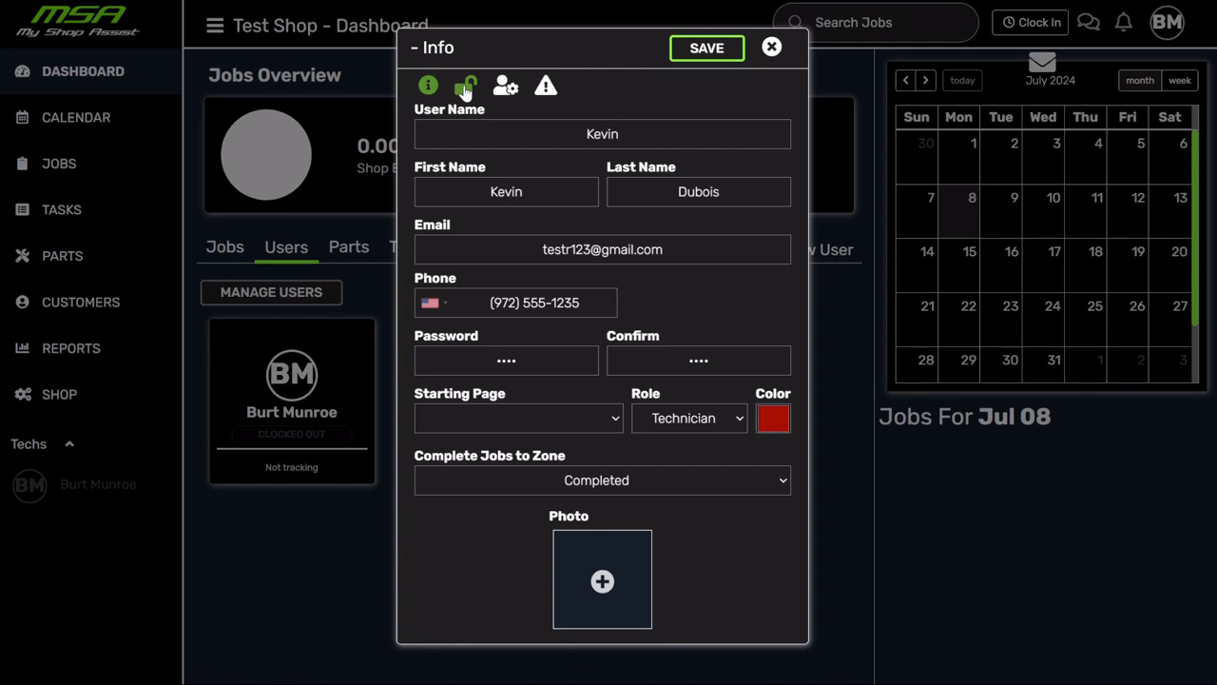
left_click(465, 89)
left_click(428, 86)
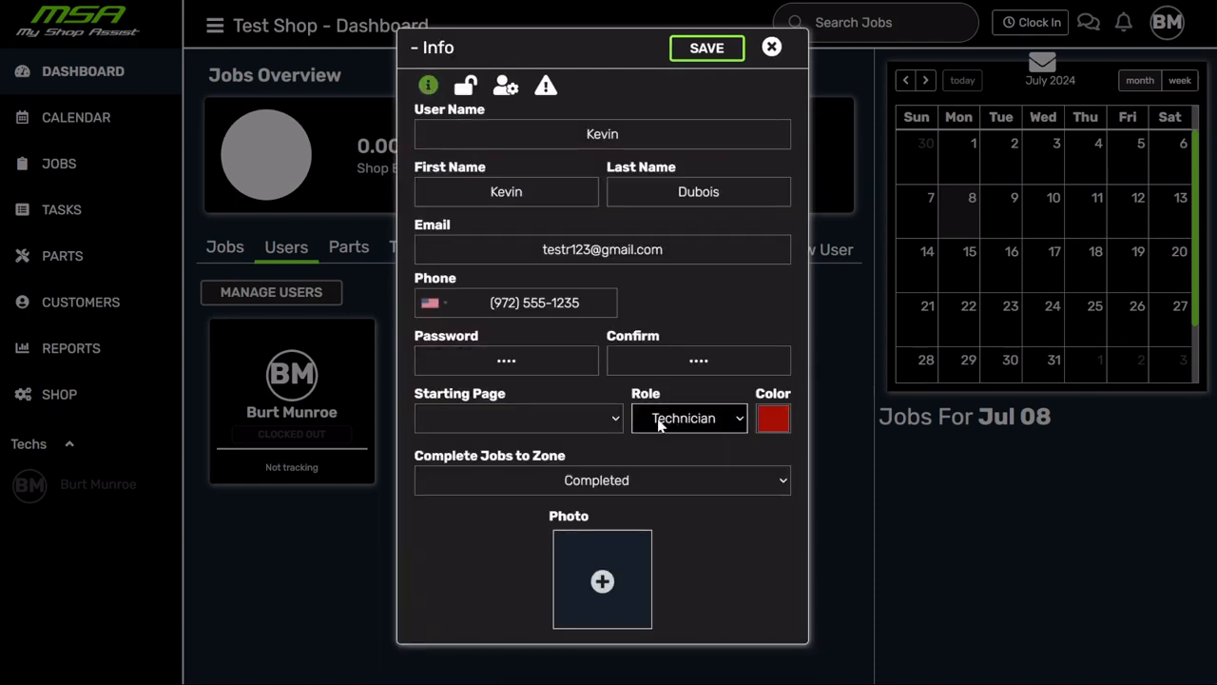
left_click(466, 91)
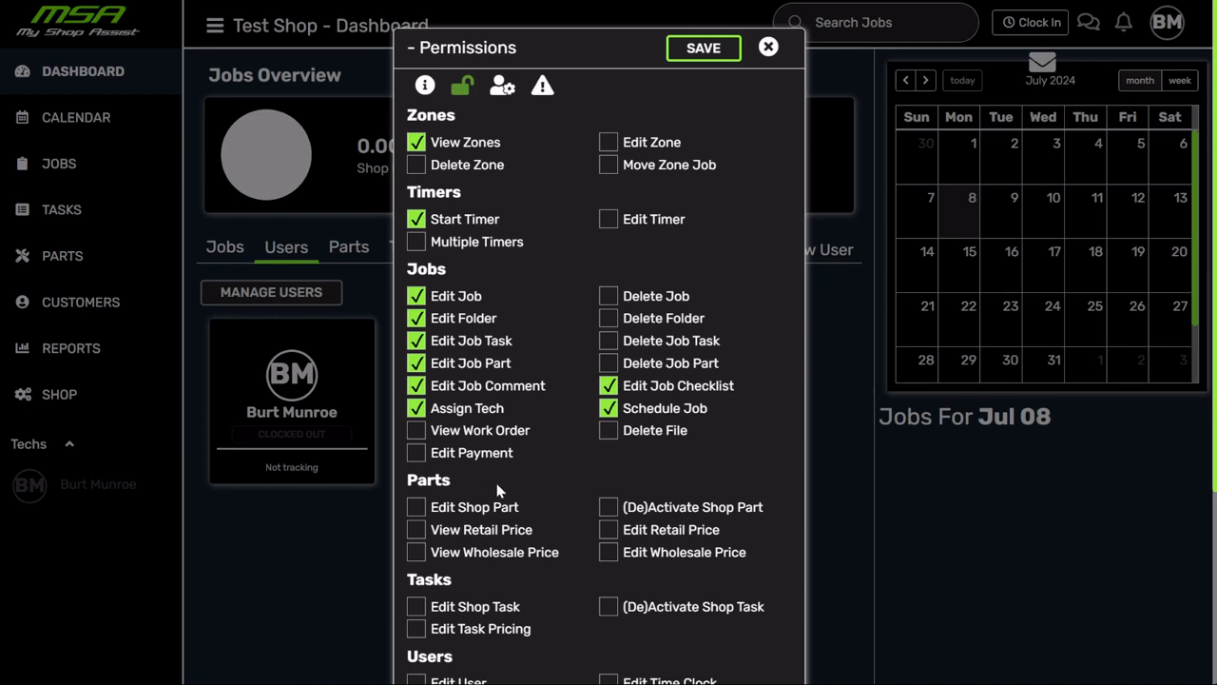
scroll(578, 218, "down", 5)
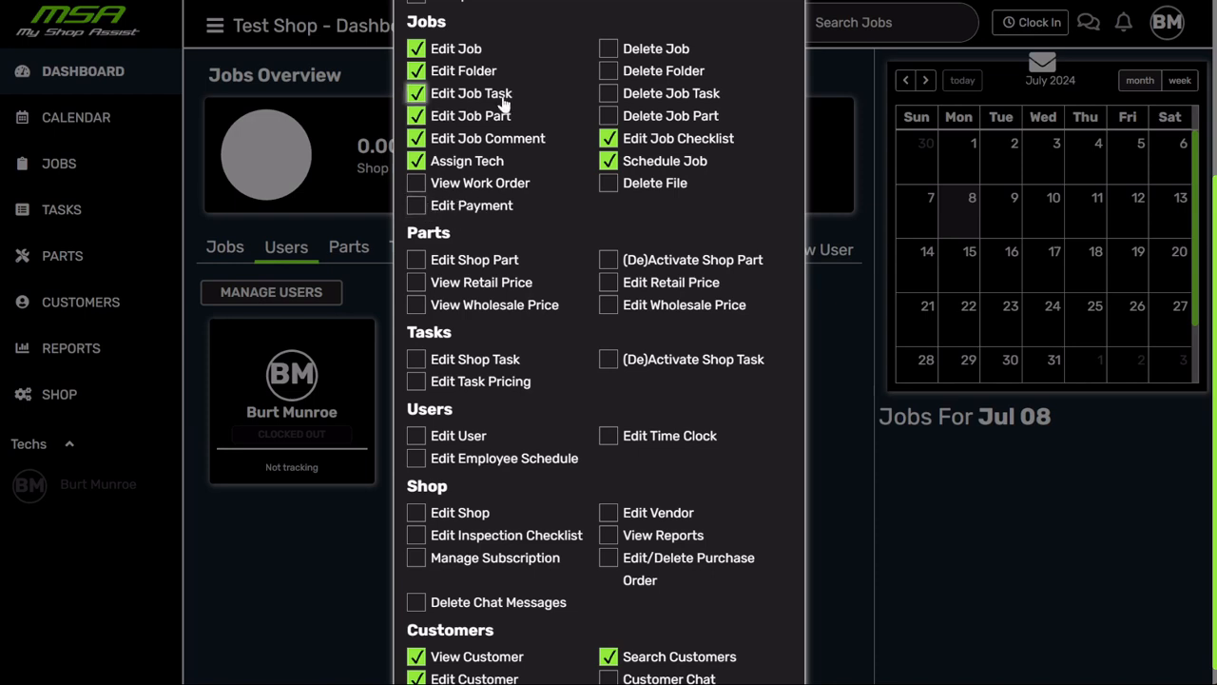
left_click(608, 94)
left_click(608, 117)
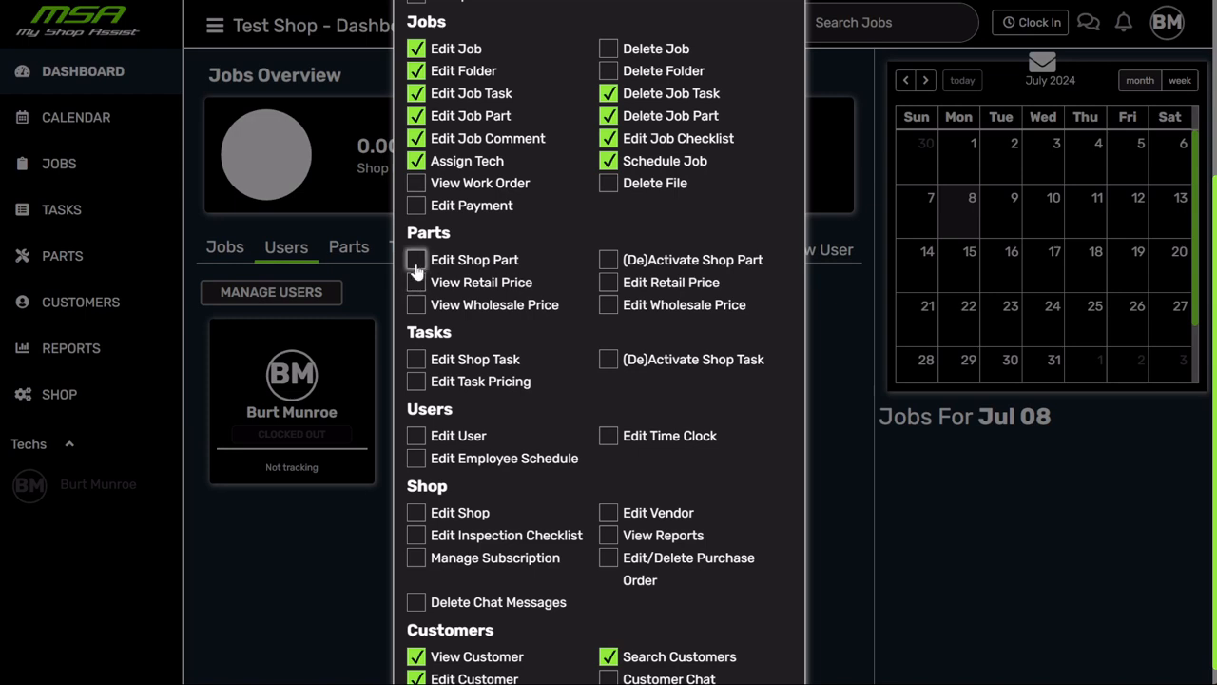
left_click(416, 260)
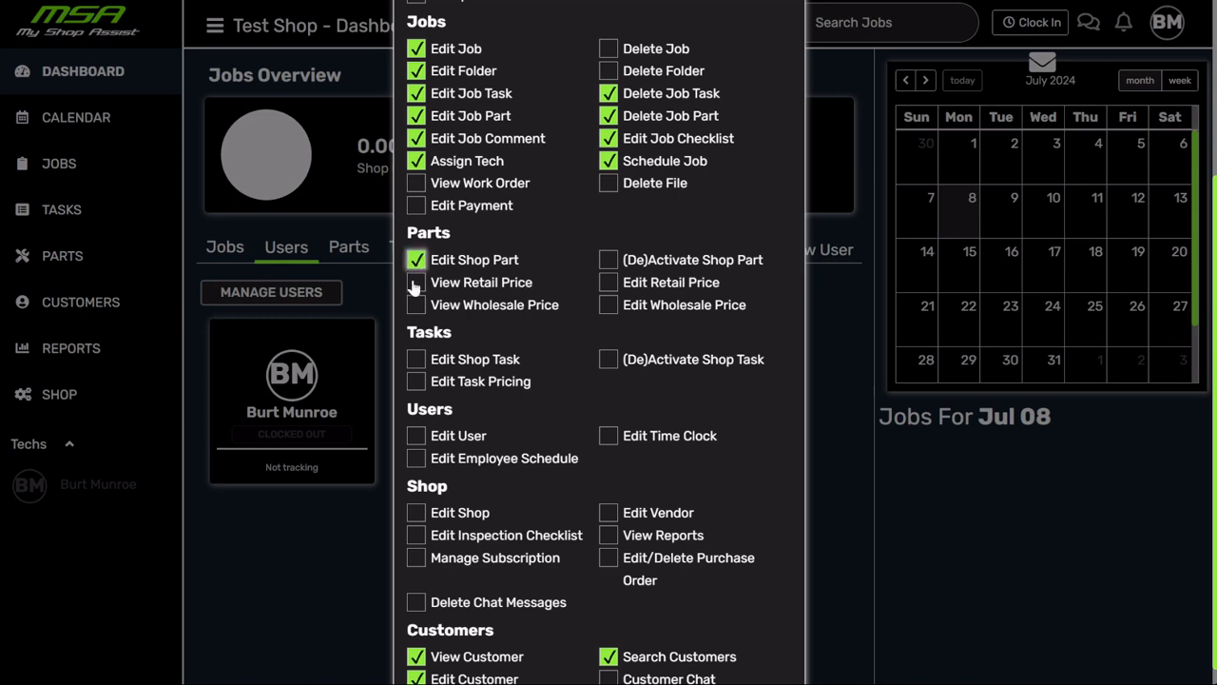
left_click(417, 360)
left_click(417, 261)
left_click(417, 359)
- Scroll back to the top of the Permissions list and switch to the user's Options settings
scroll(601, 273, "down", 1)
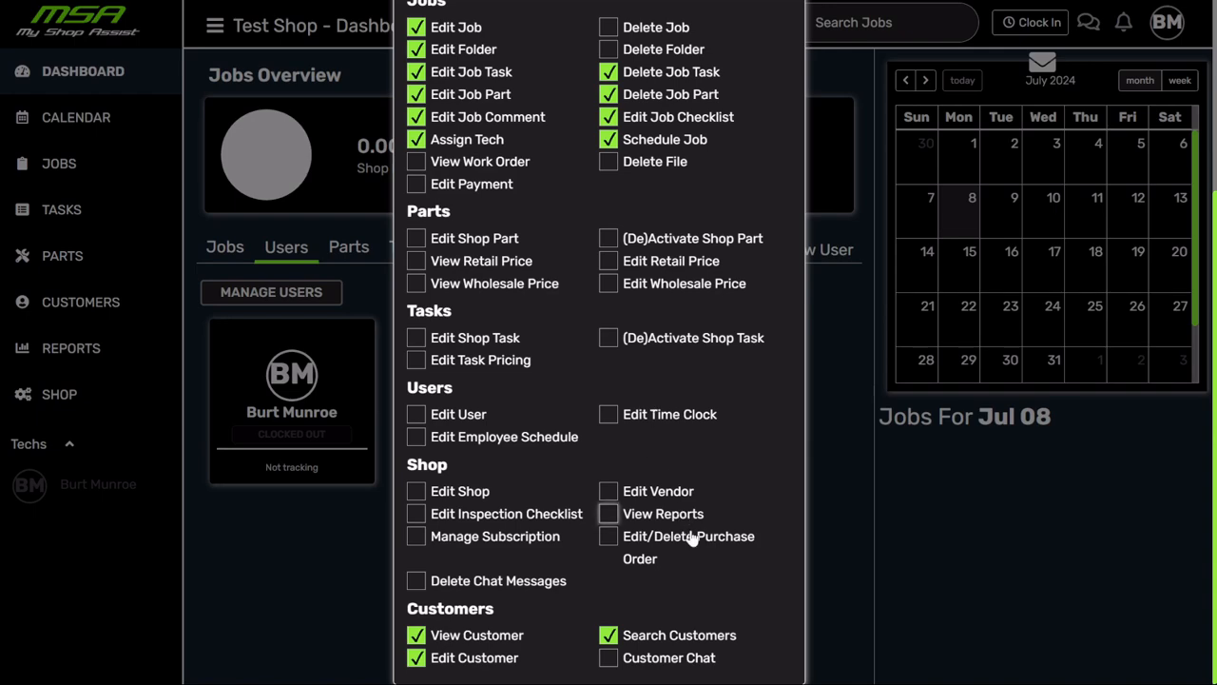
scroll(704, 585, "up", 3)
scroll(708, 573, "down", 3)
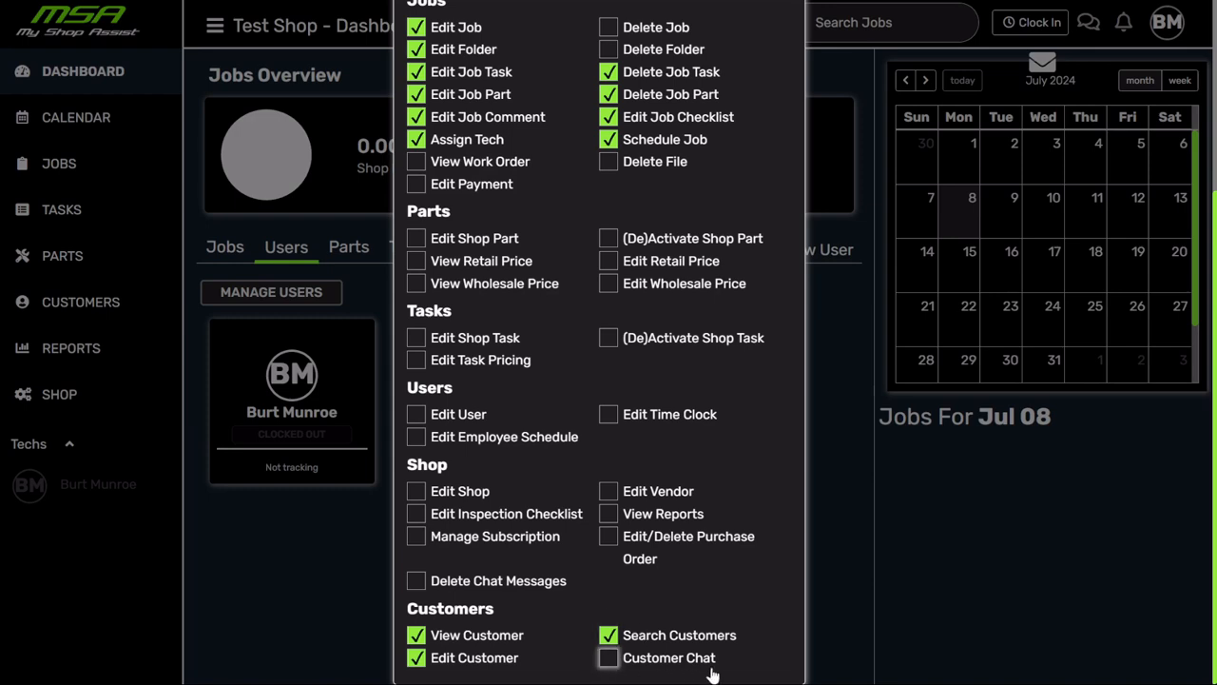
scroll(706, 677, "up", 2)
scroll(706, 677, "up", 2)
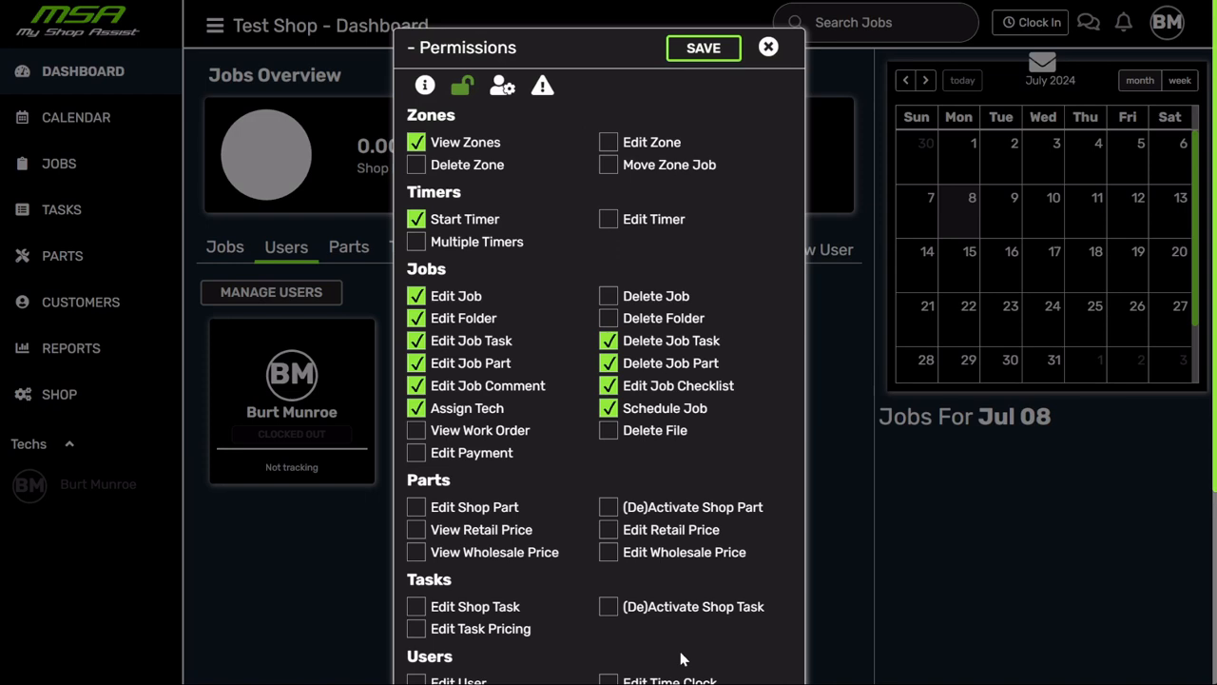
left_click(504, 89)
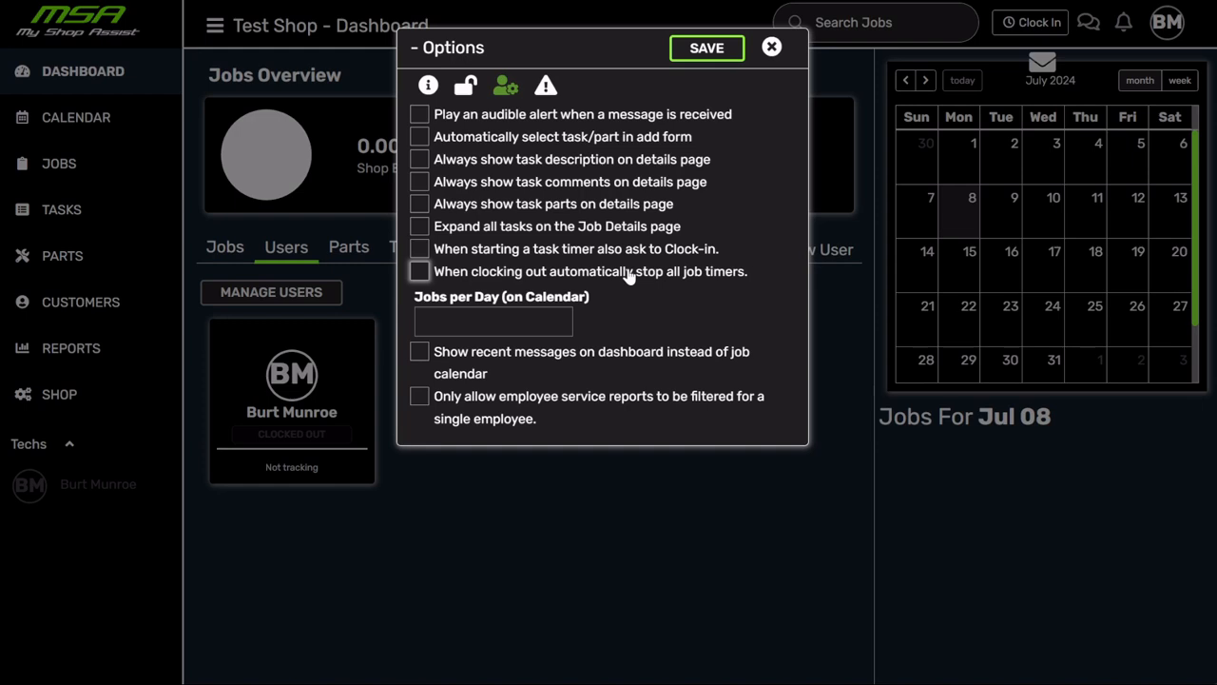
- Show recent messages on the user's dashboard instead of the job calendar, then go to their notification settings
left_click(508, 319)
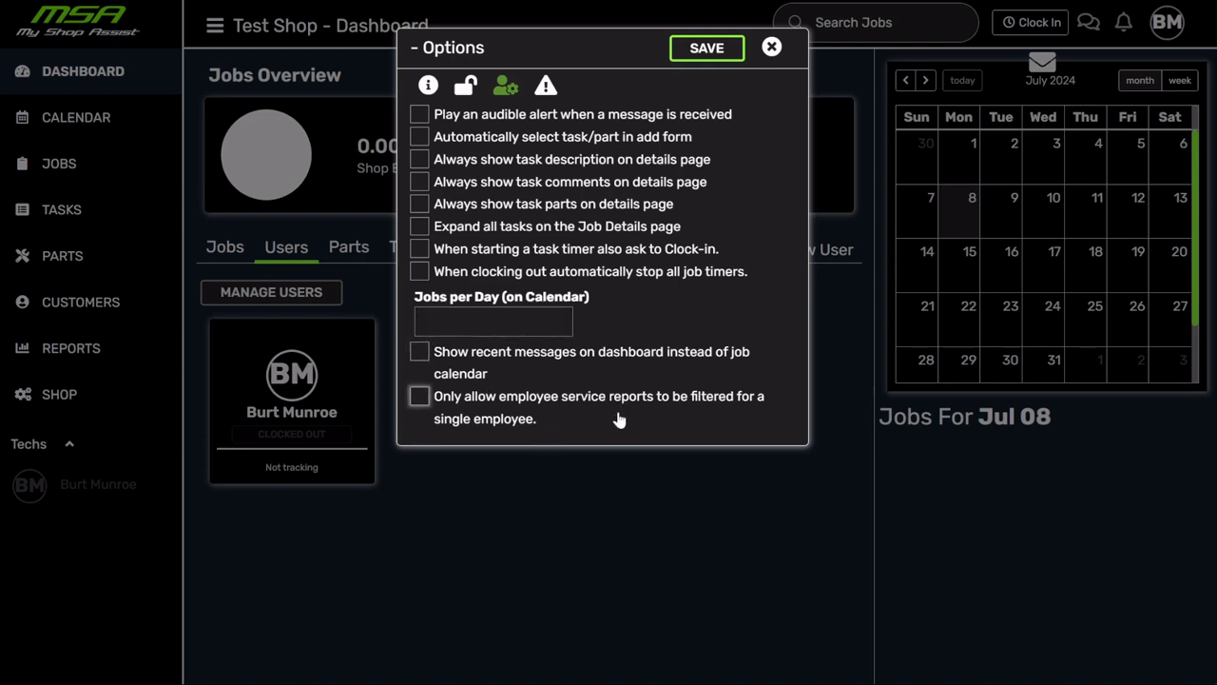
left_click(420, 353)
left_click(546, 87)
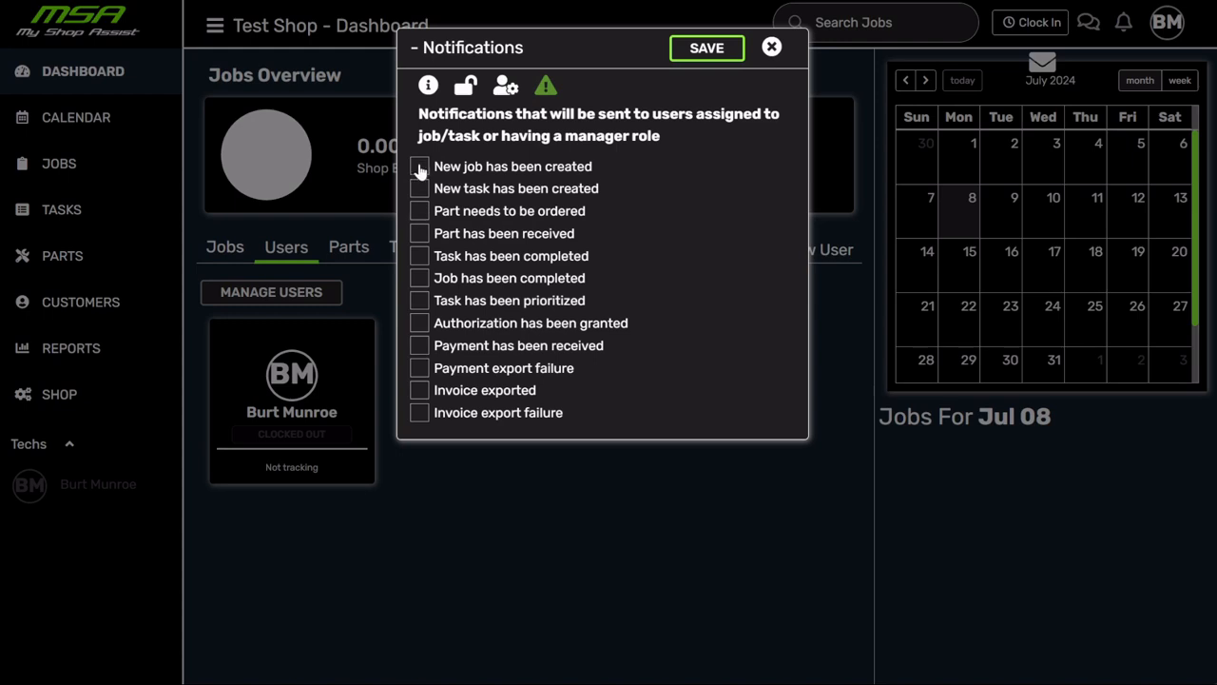
- Tick the Payment has been received, Authorization has been granted and Job has been completed notifications
left_click(425, 351)
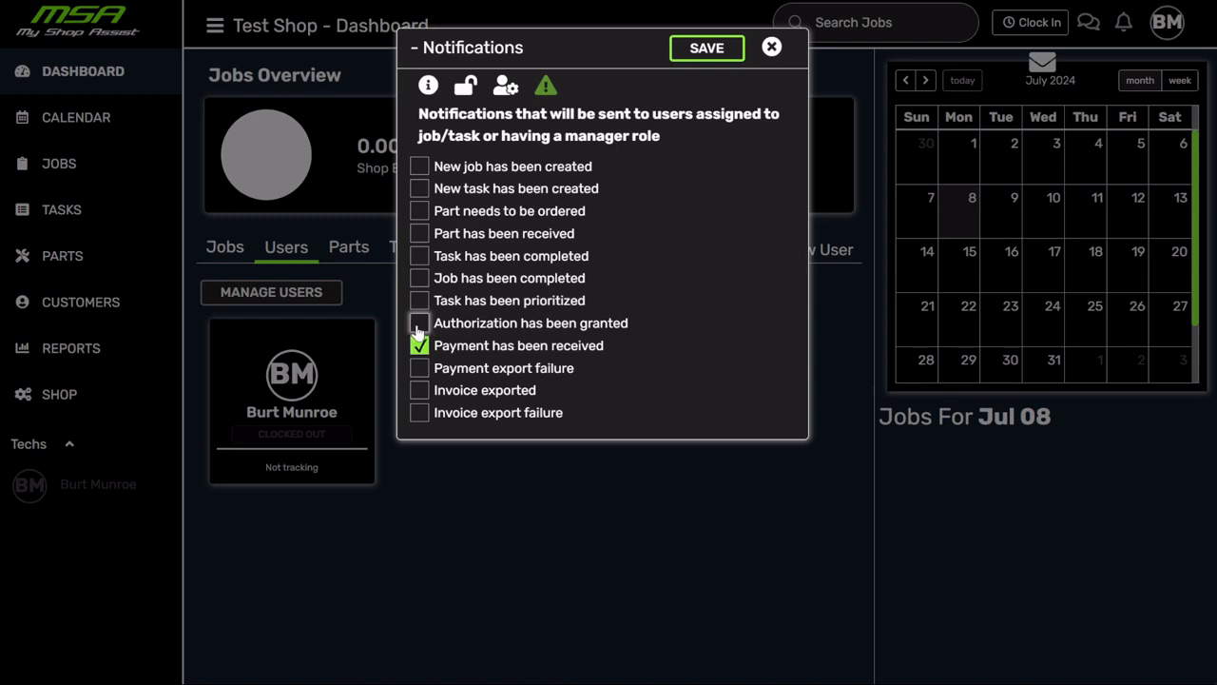
left_click(422, 328)
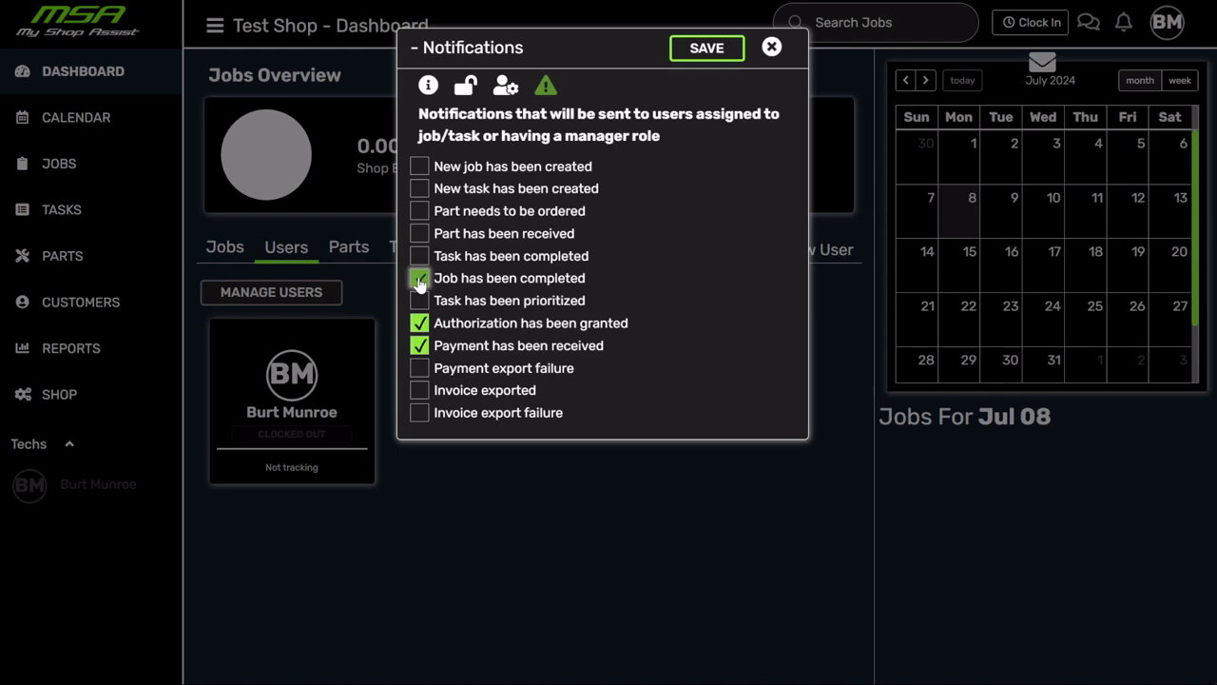
left_click(420, 279)
- Save the new tech user, then view the Users list and close the manager's details unchanged
left_click(706, 52)
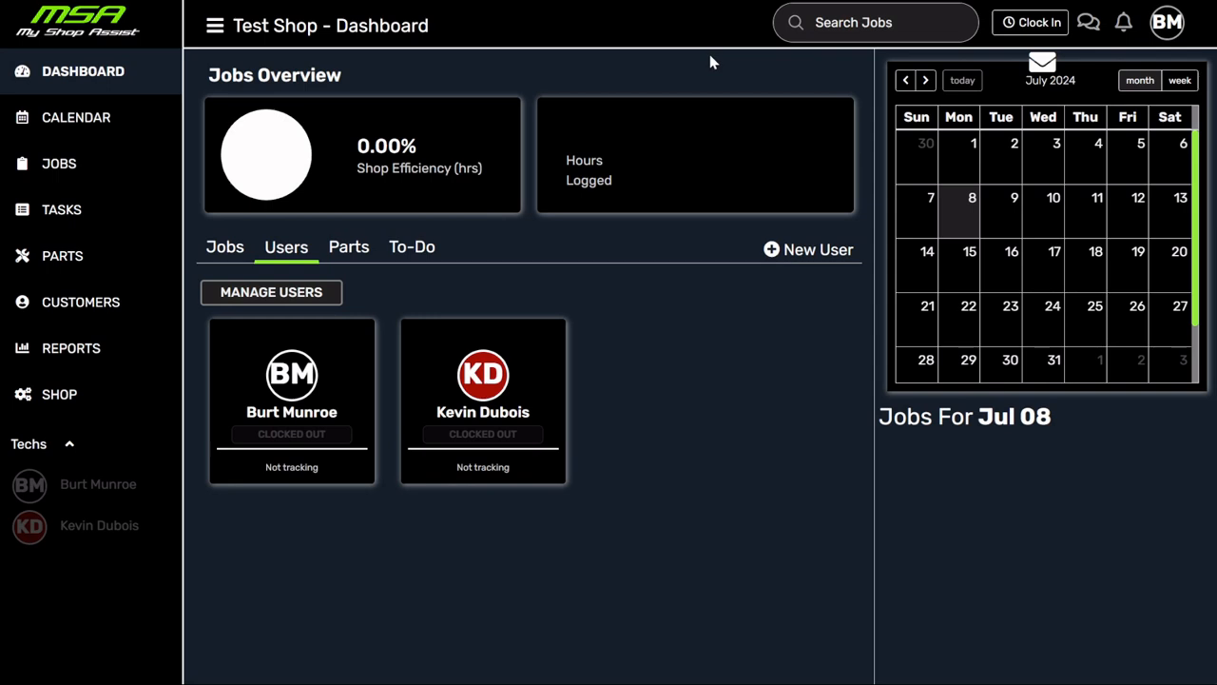
left_click(292, 295)
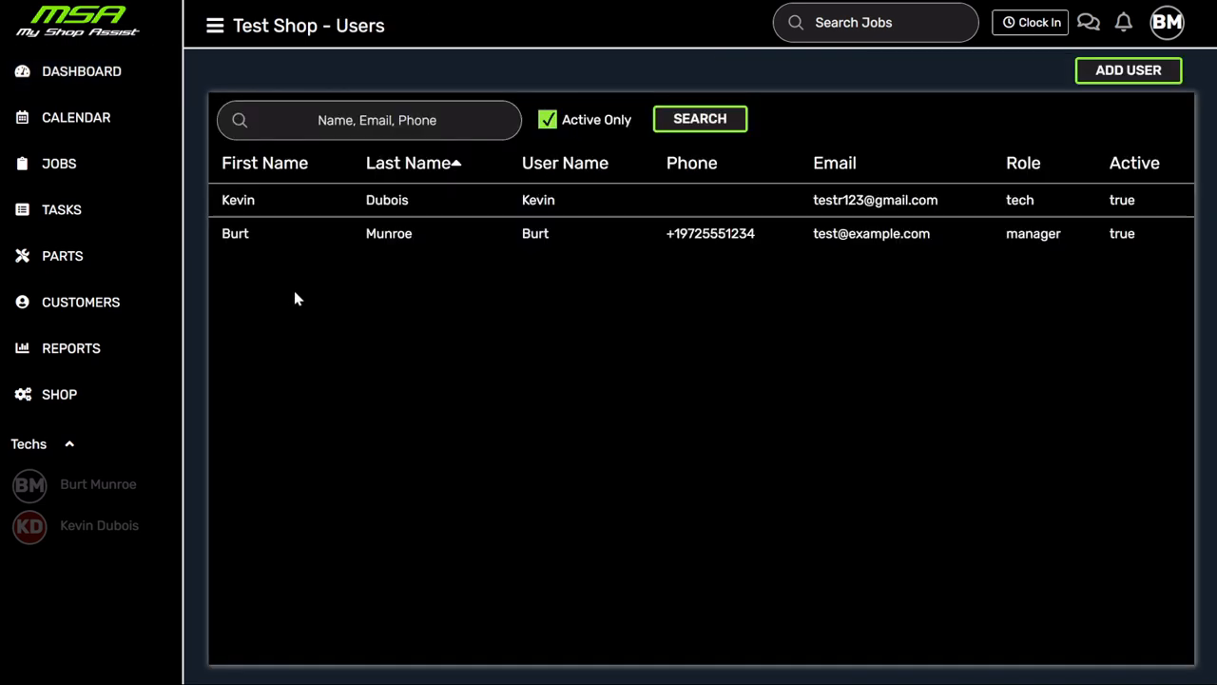
left_click(235, 235)
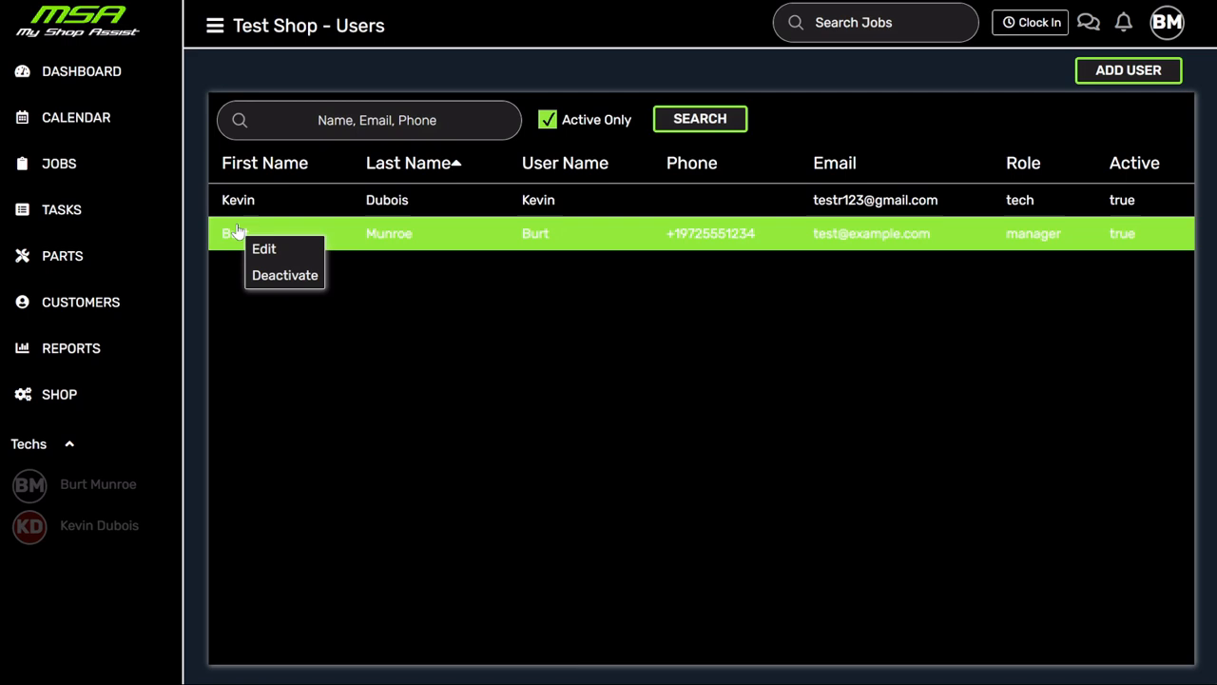
left_click(274, 248)
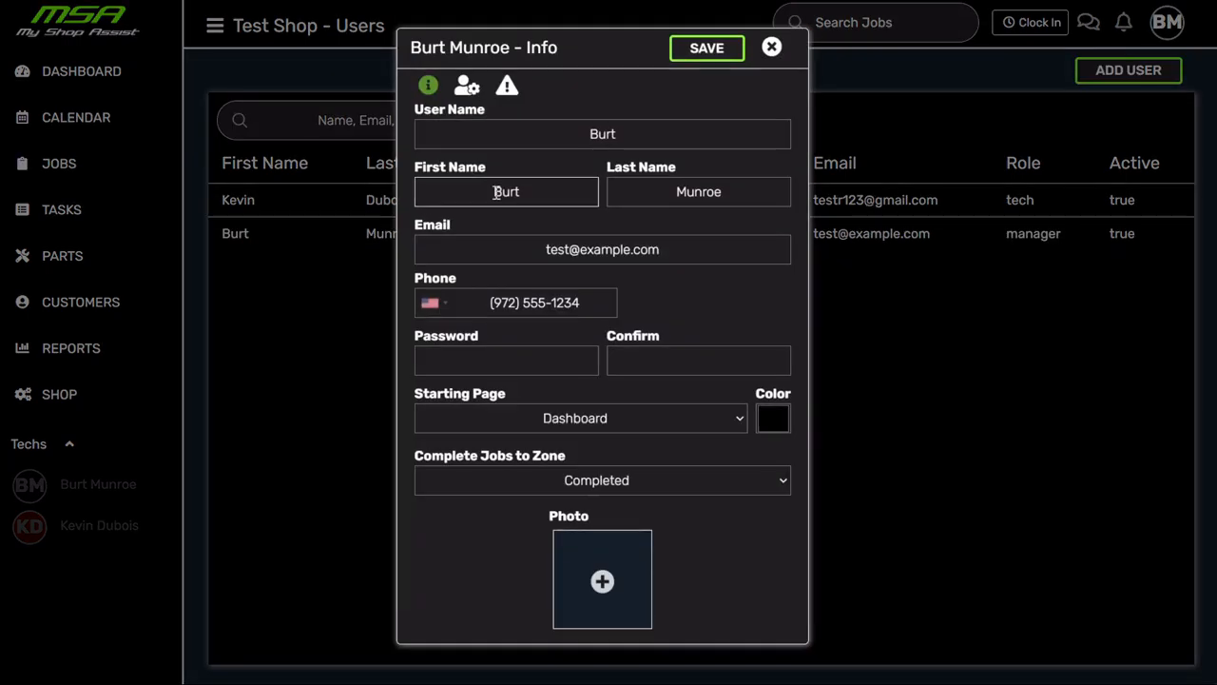
left_click(771, 46)
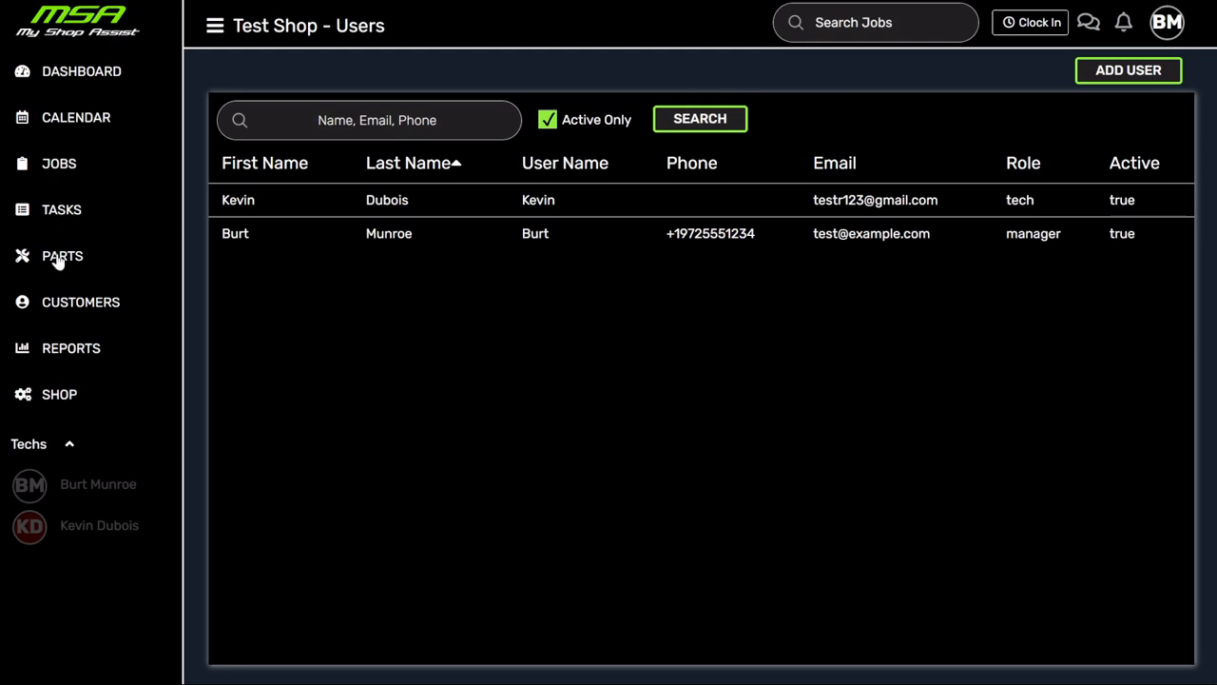
- Go to the Tasks list and open a blank Add Task form
left_click(54, 214)
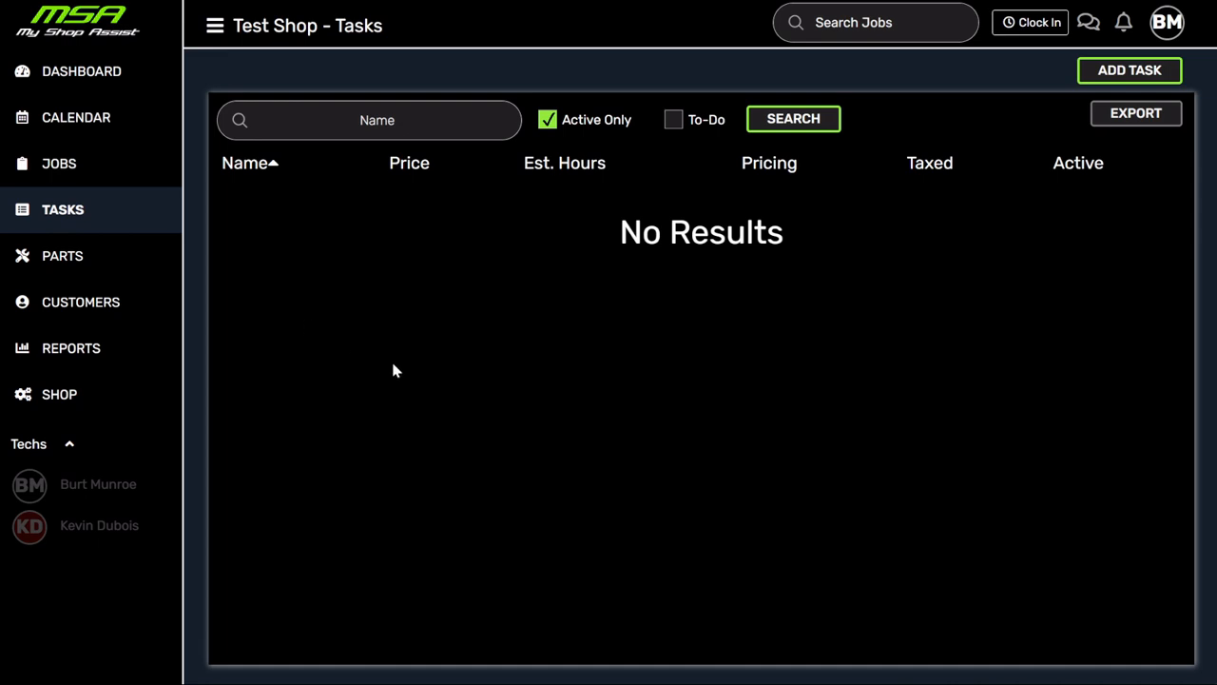
left_click(1122, 76)
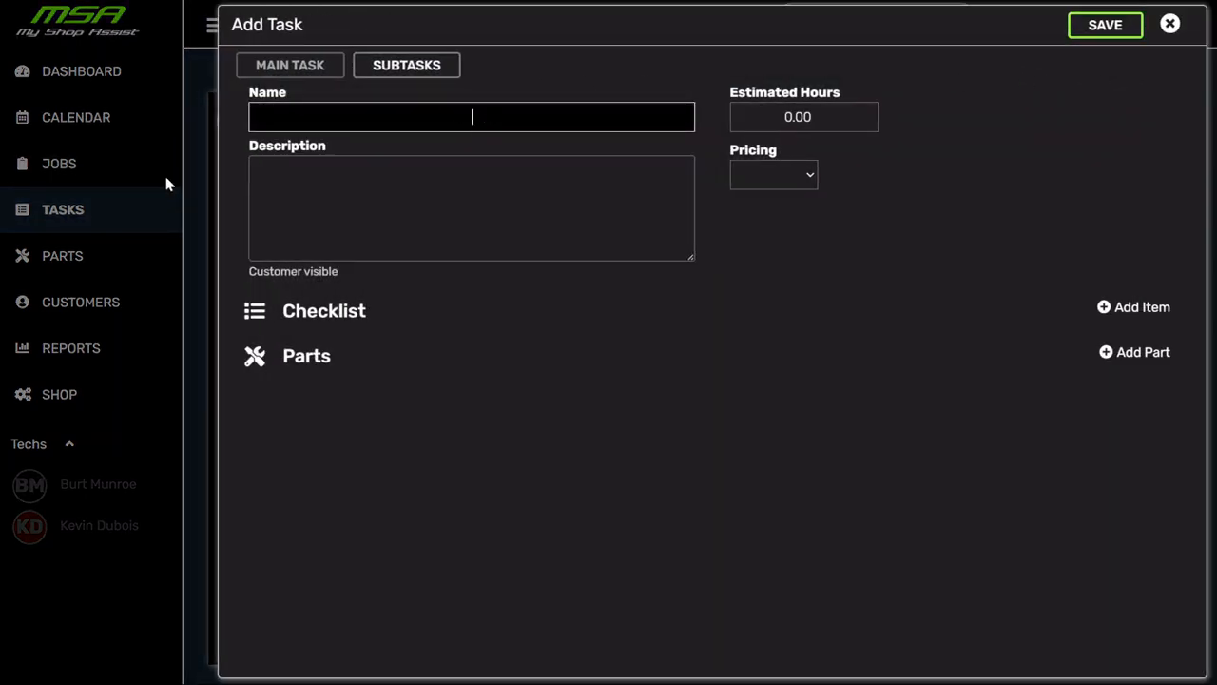
left_click(66, 211)
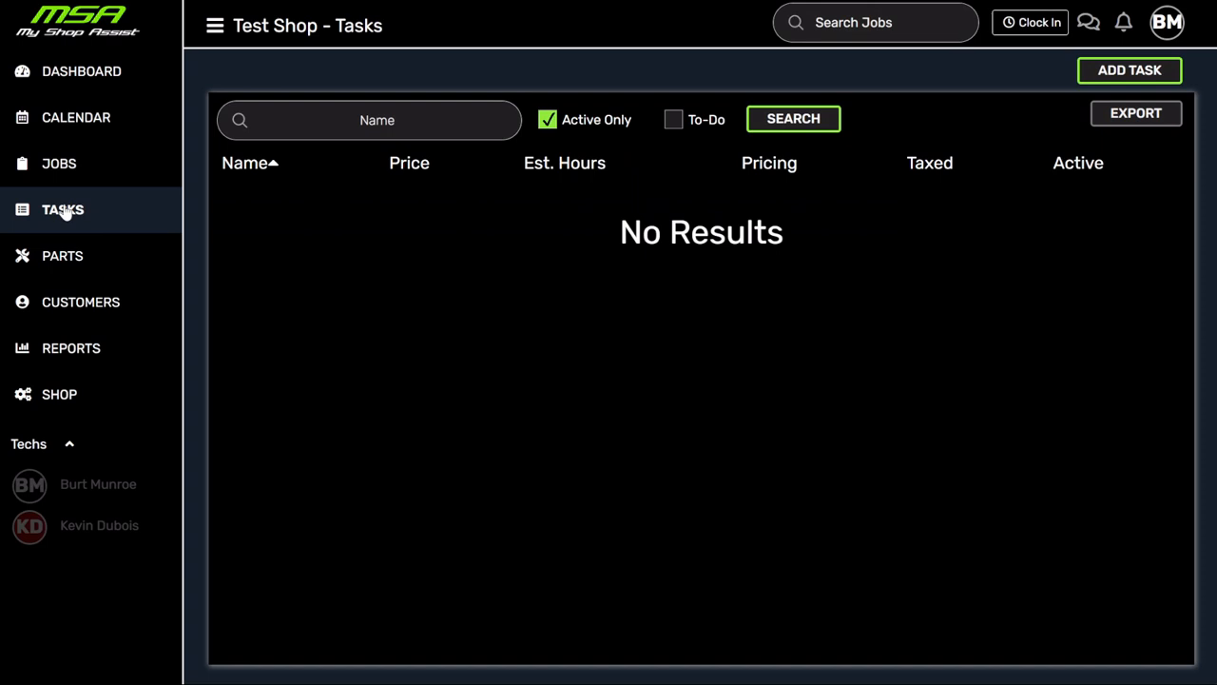
left_click(1131, 73)
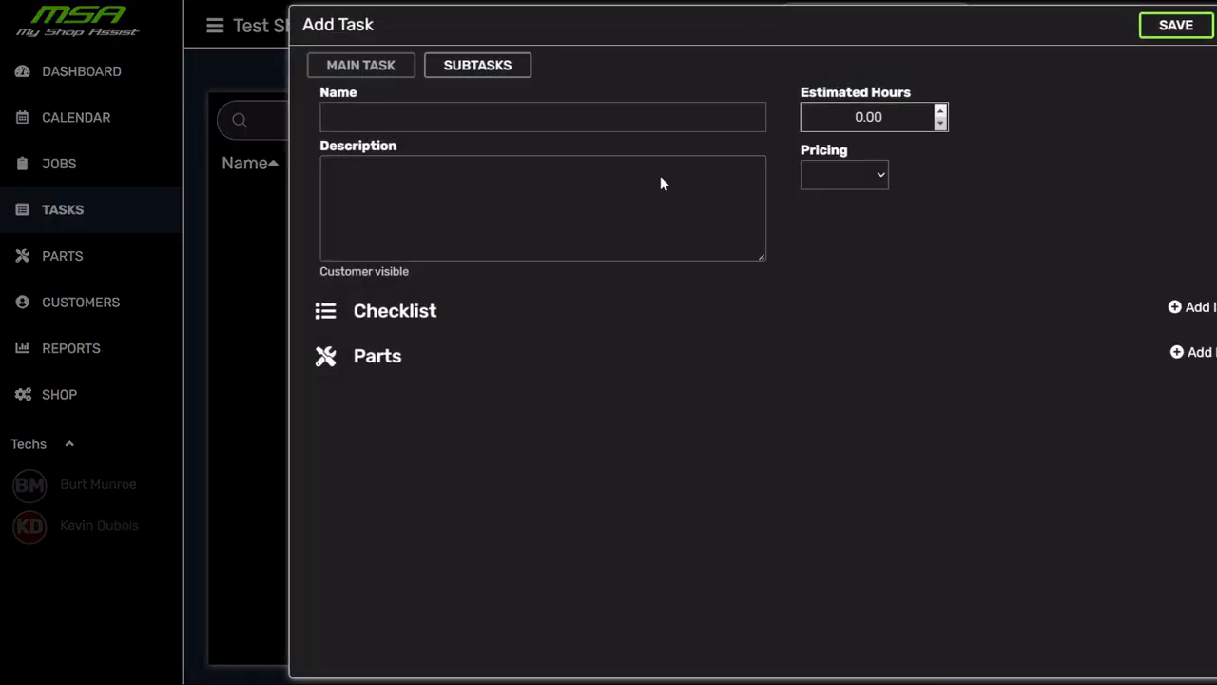
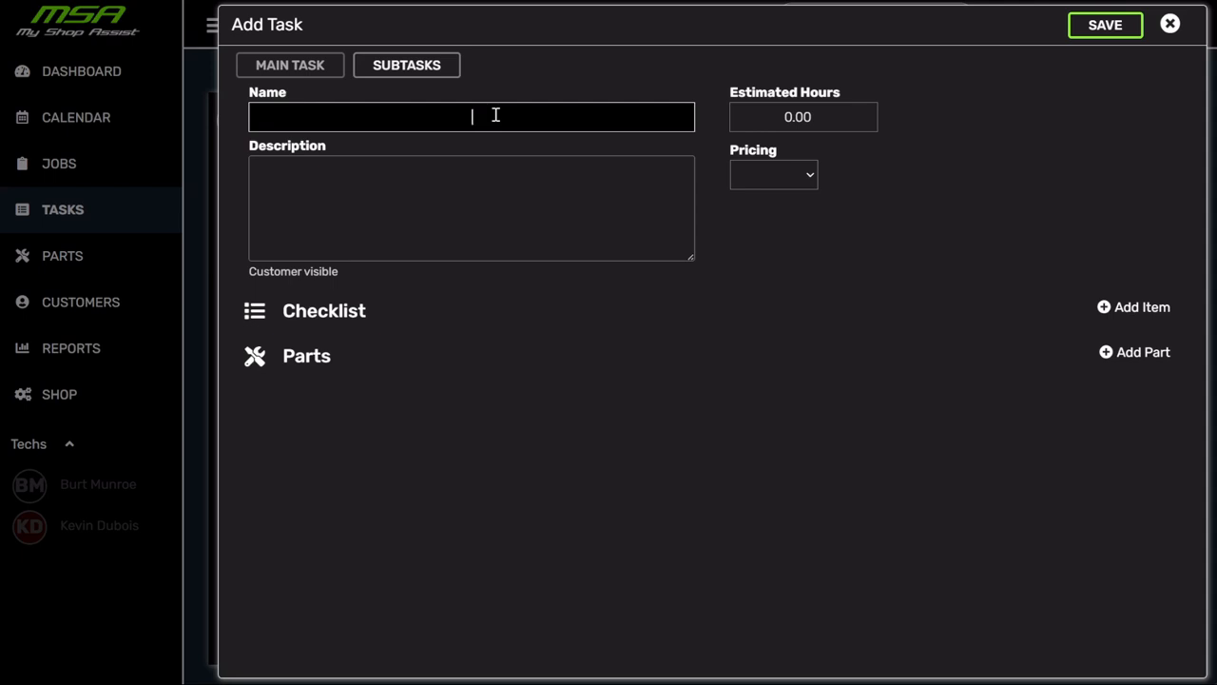
- Save 'Test task1' as a task for an incoming job, priced hourly: 5 estimated hours at 150
type("Test task1")
left_click(372, 198)
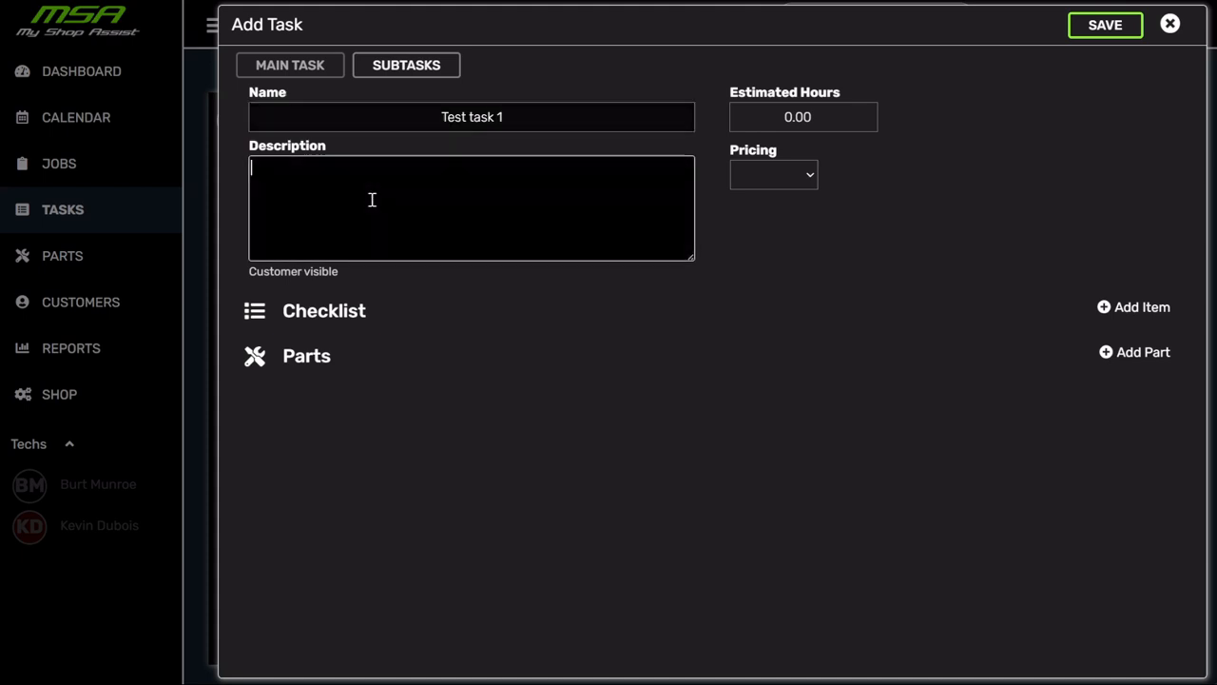
type("we are cr")
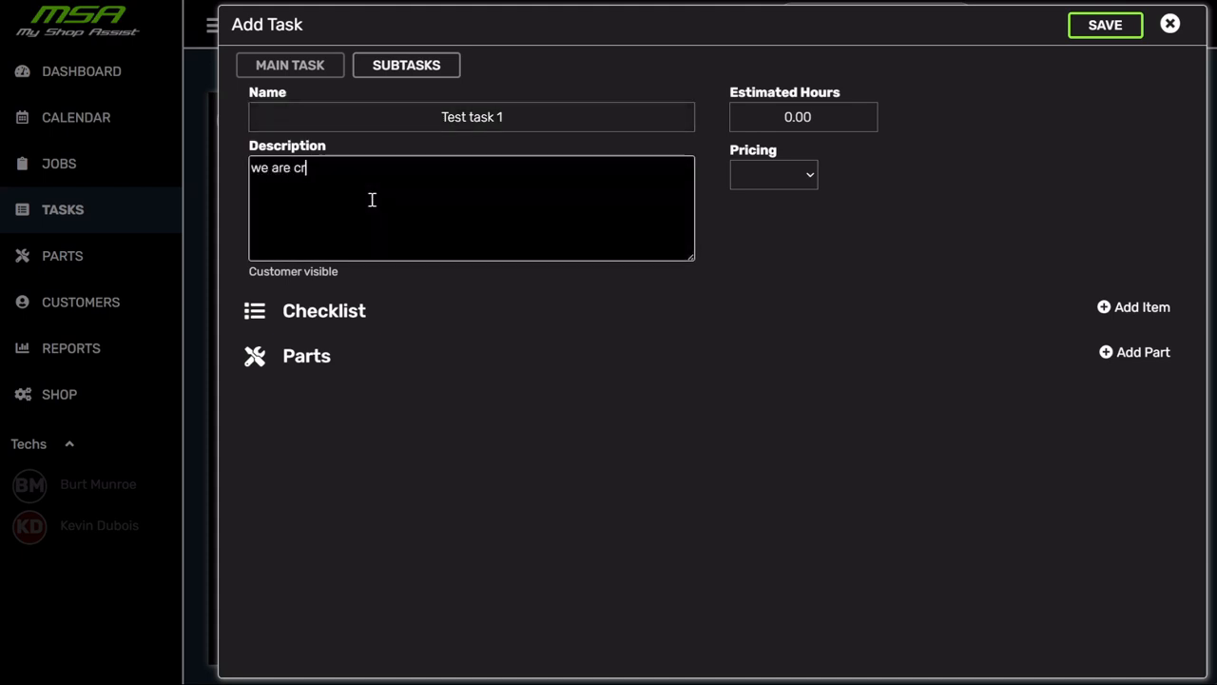
type("eating a task for a ")
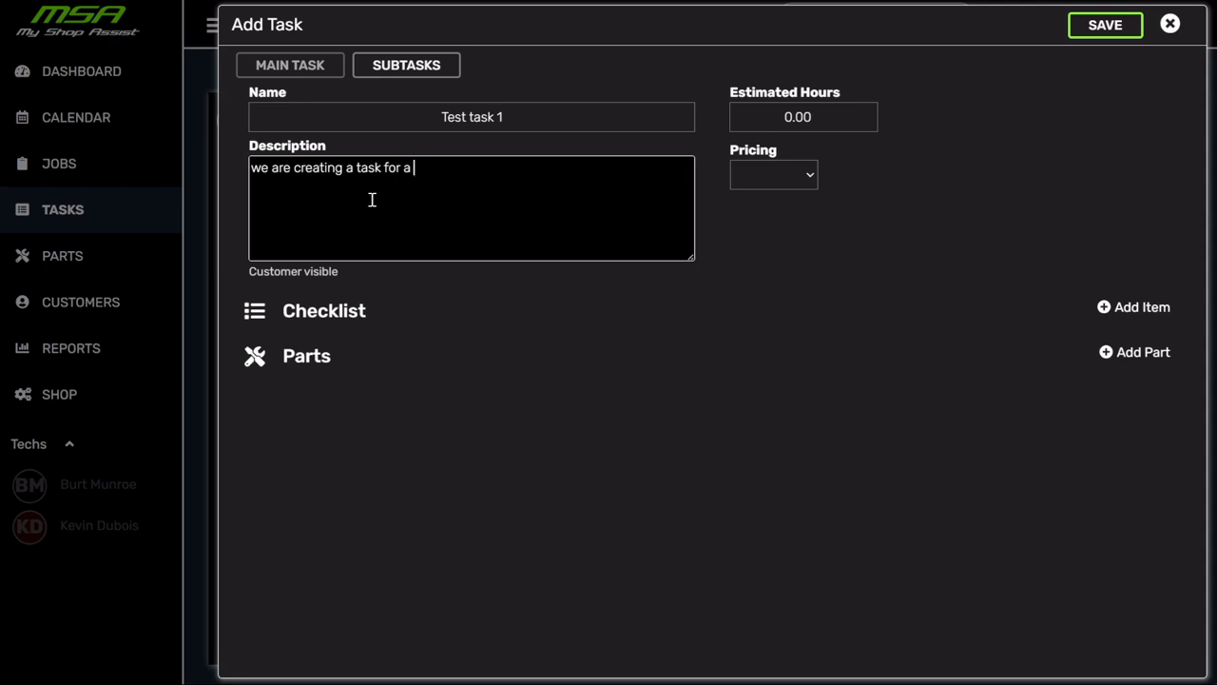
type("incoming job")
left_click(807, 174)
left_click(790, 204)
left_click(743, 123)
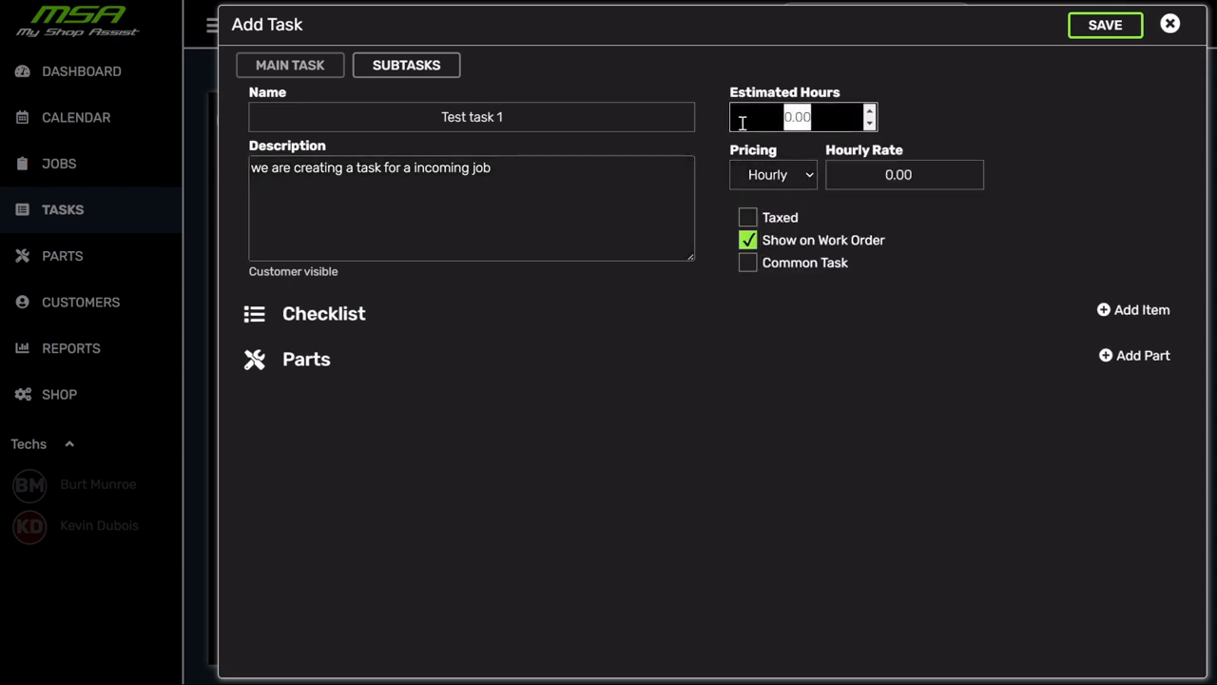
type("5")
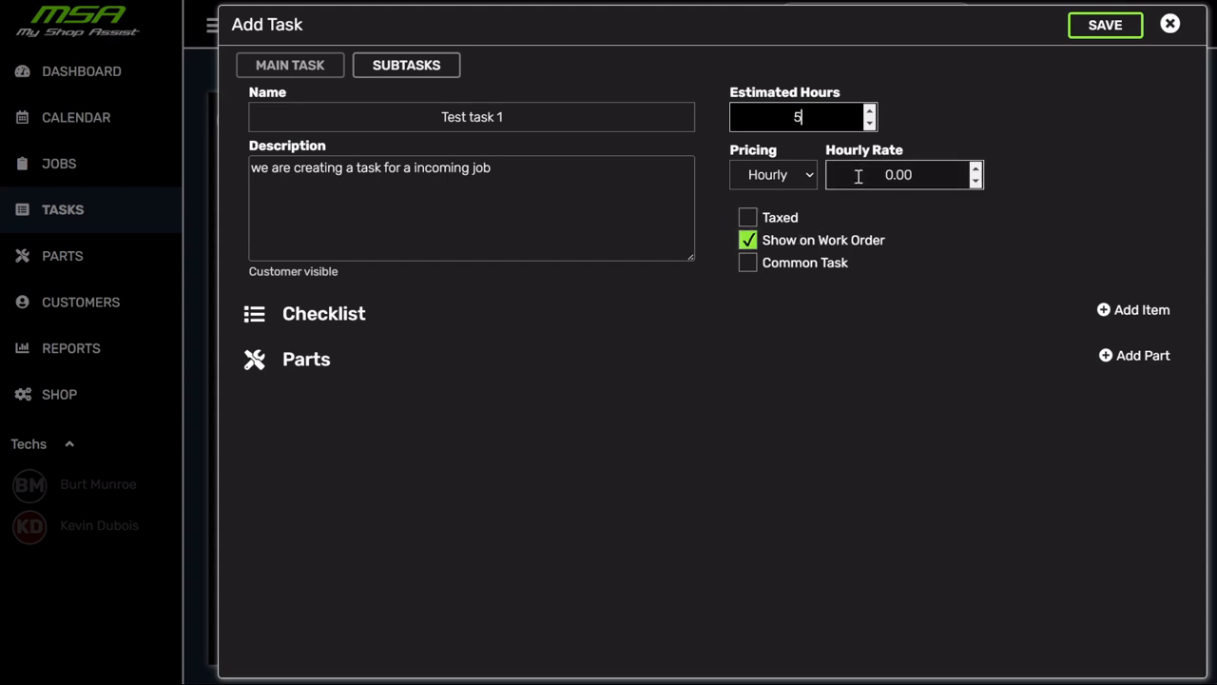
left_click(941, 178)
type("150")
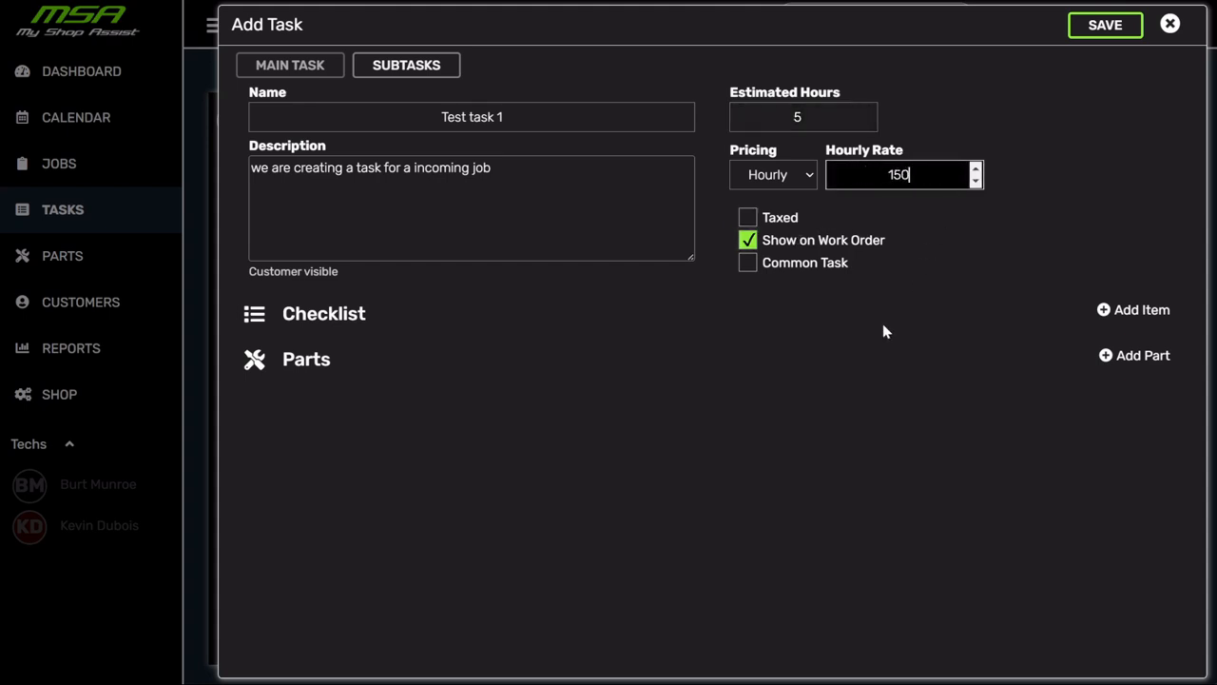
left_click(1105, 26)
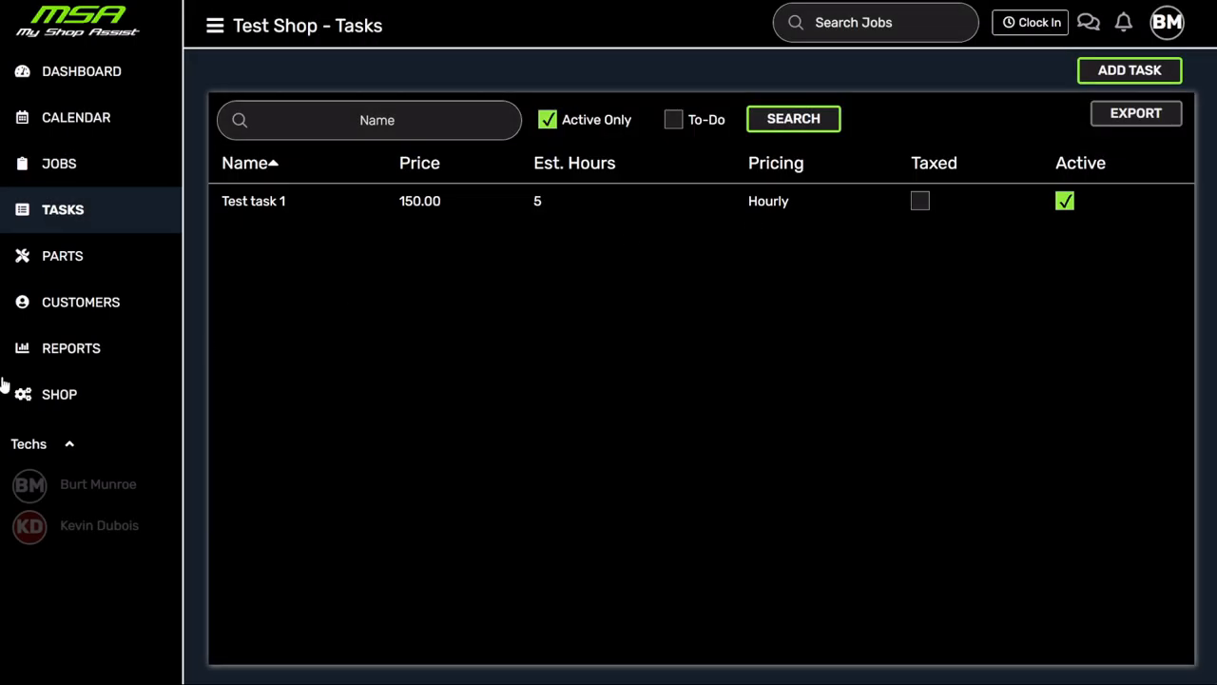
- Set the shop labor rate to 150 and tax rate to 8.25, then save and confirm the prompt
left_click(52, 396)
left_click(718, 26)
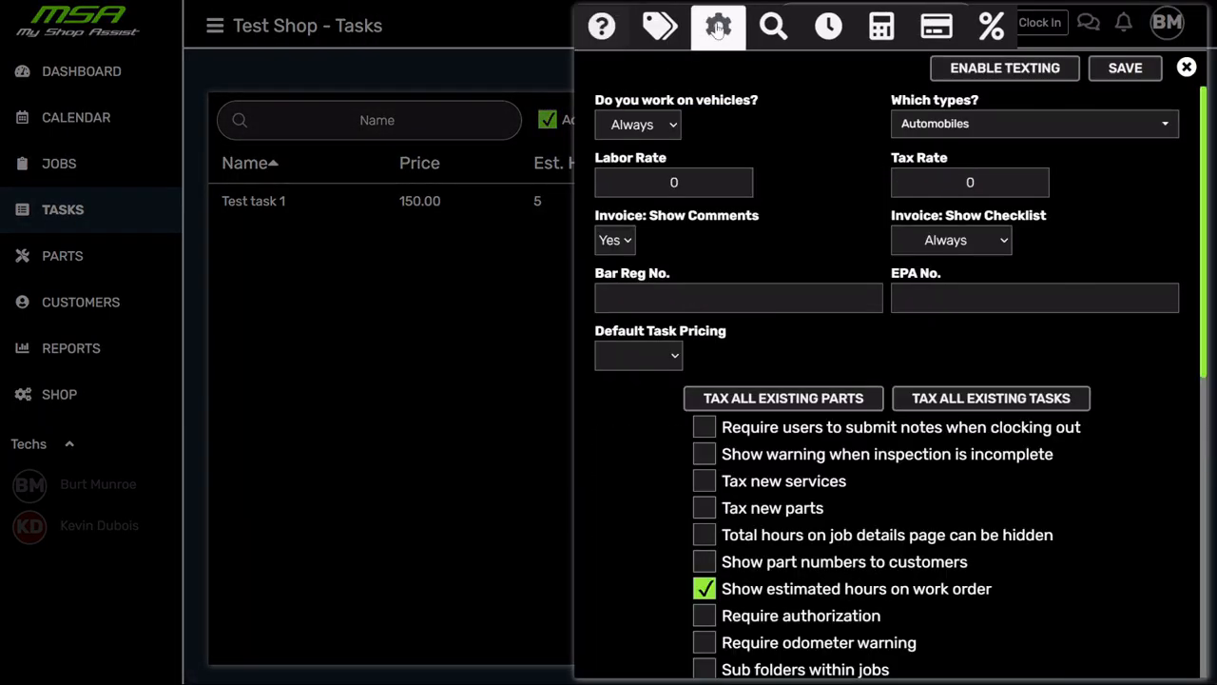
left_click(708, 181)
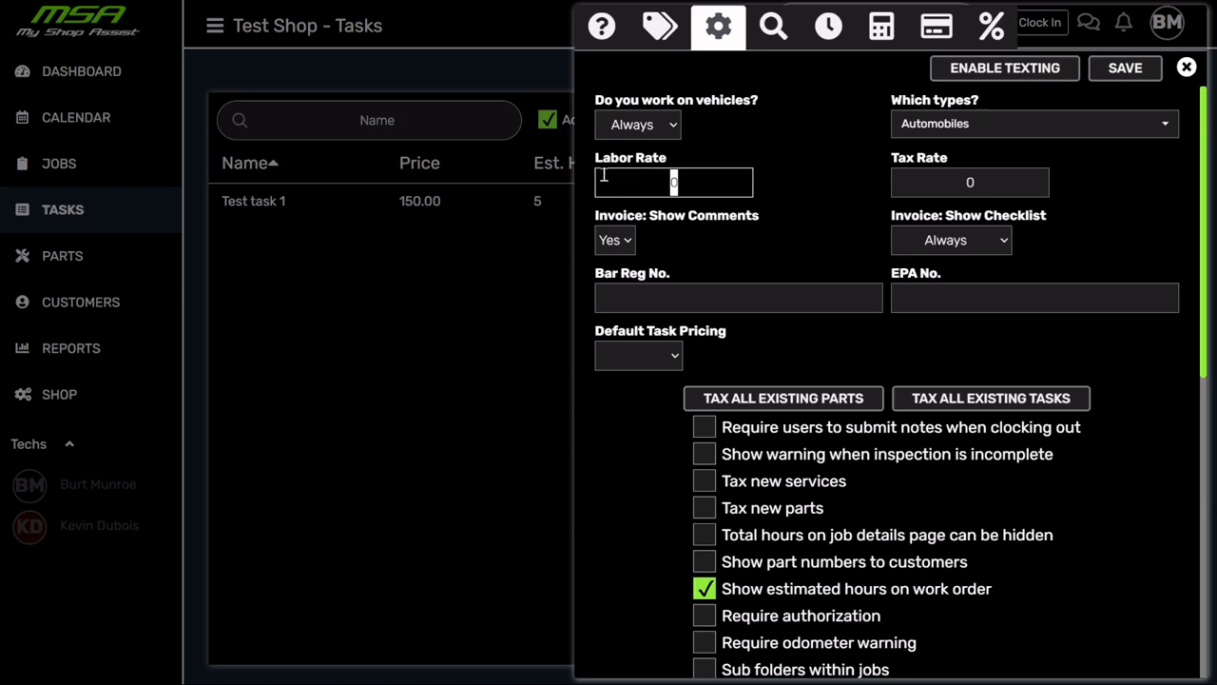
type("150")
left_click(911, 174)
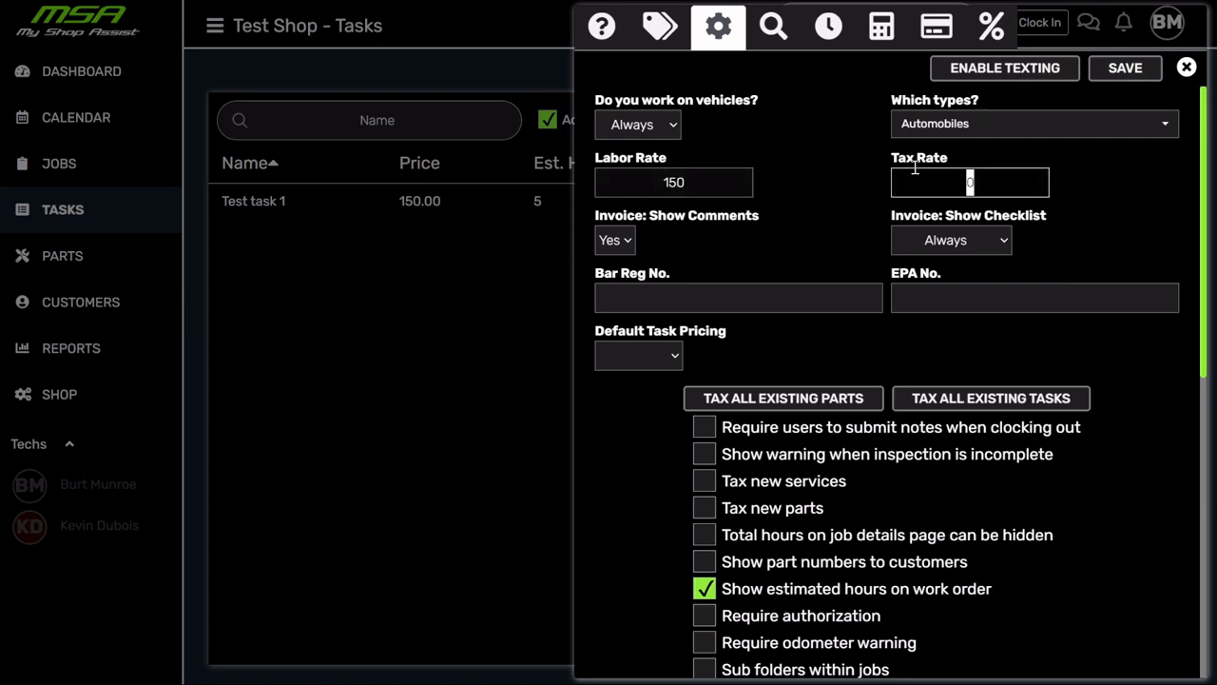
type("8.25")
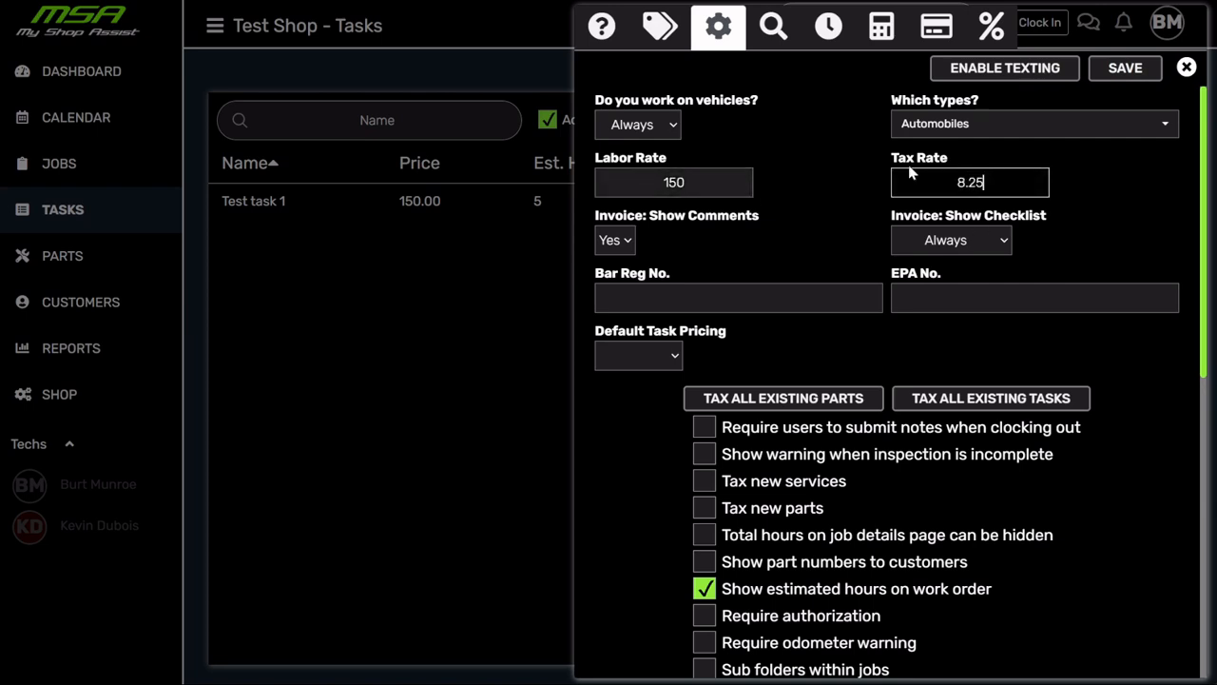
left_click(1127, 72)
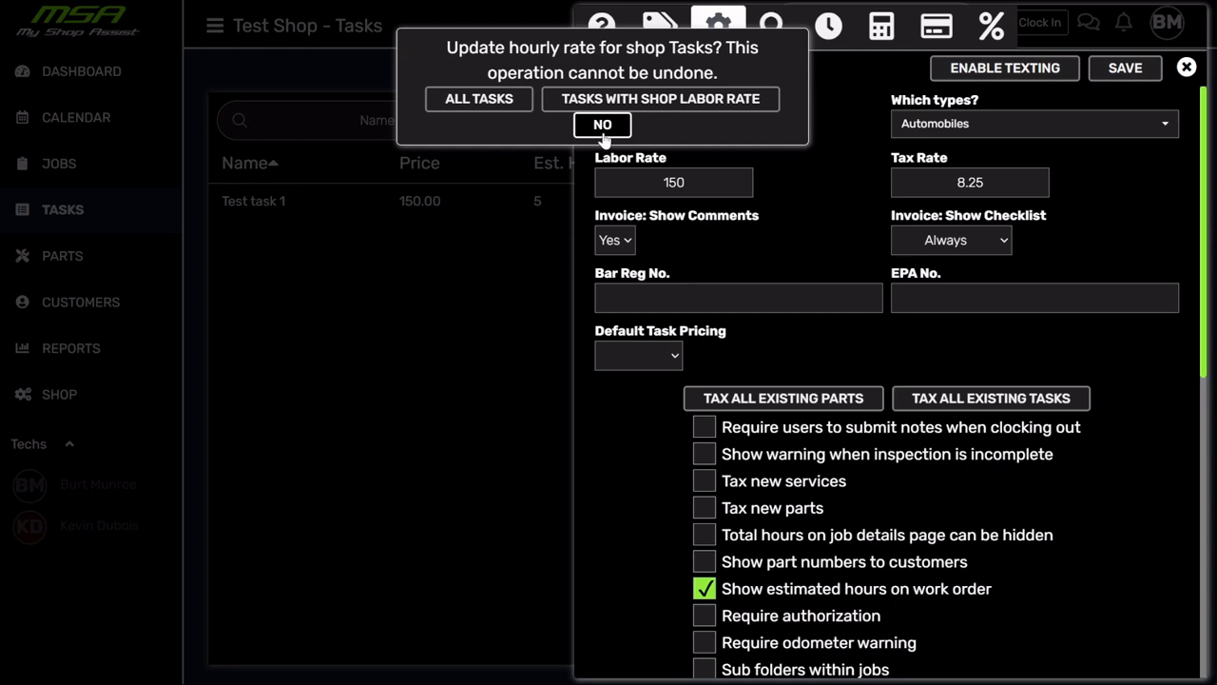
left_click(498, 104)
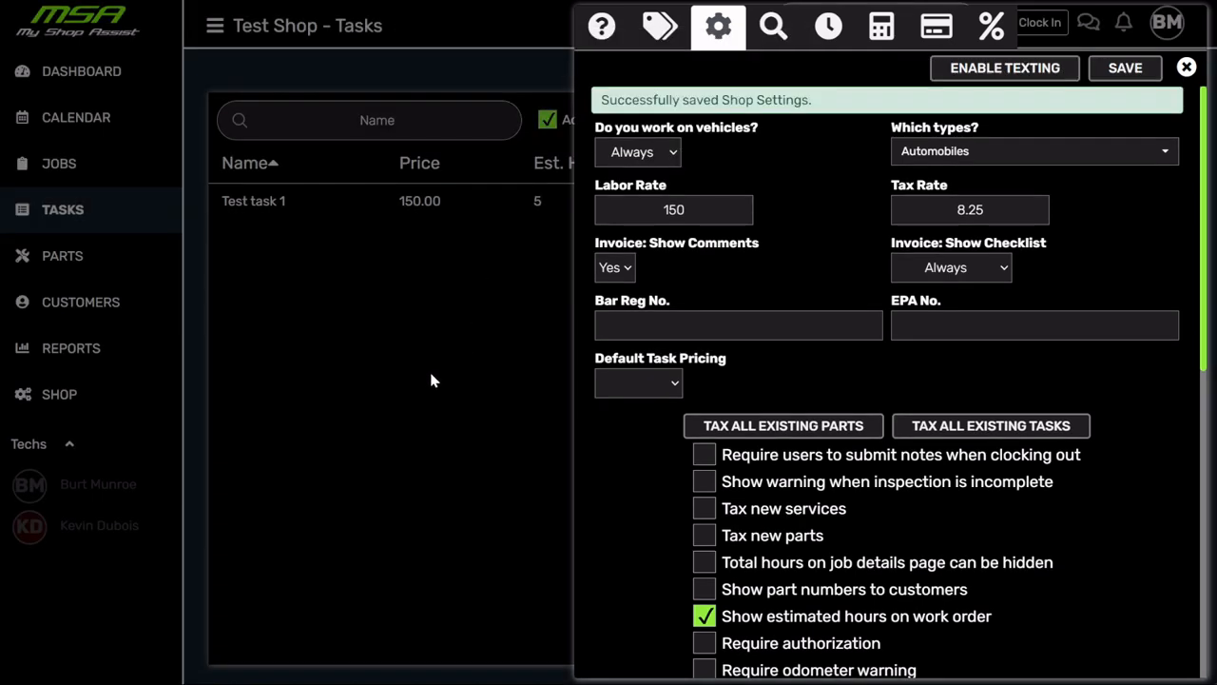
- Enable Sub folders within jobs, save the shop settings and close them
scroll(676, 467, "down", 2)
scroll(633, 460, "down", 1)
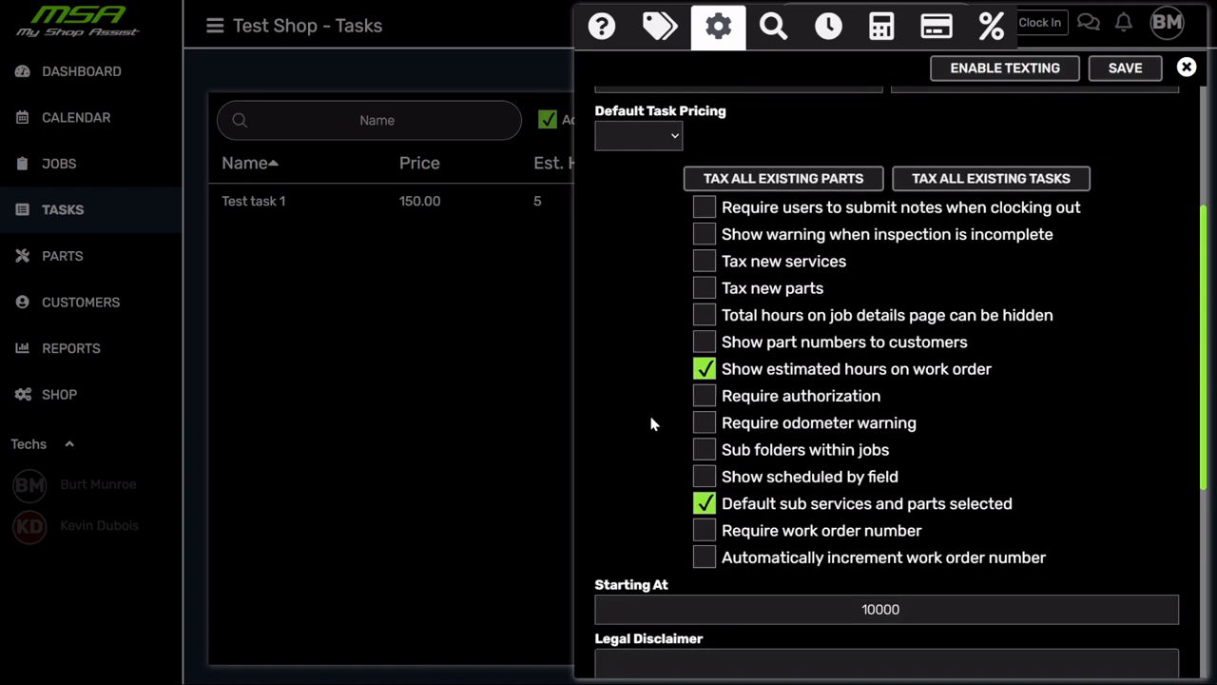
left_click(704, 448)
left_click(1122, 71)
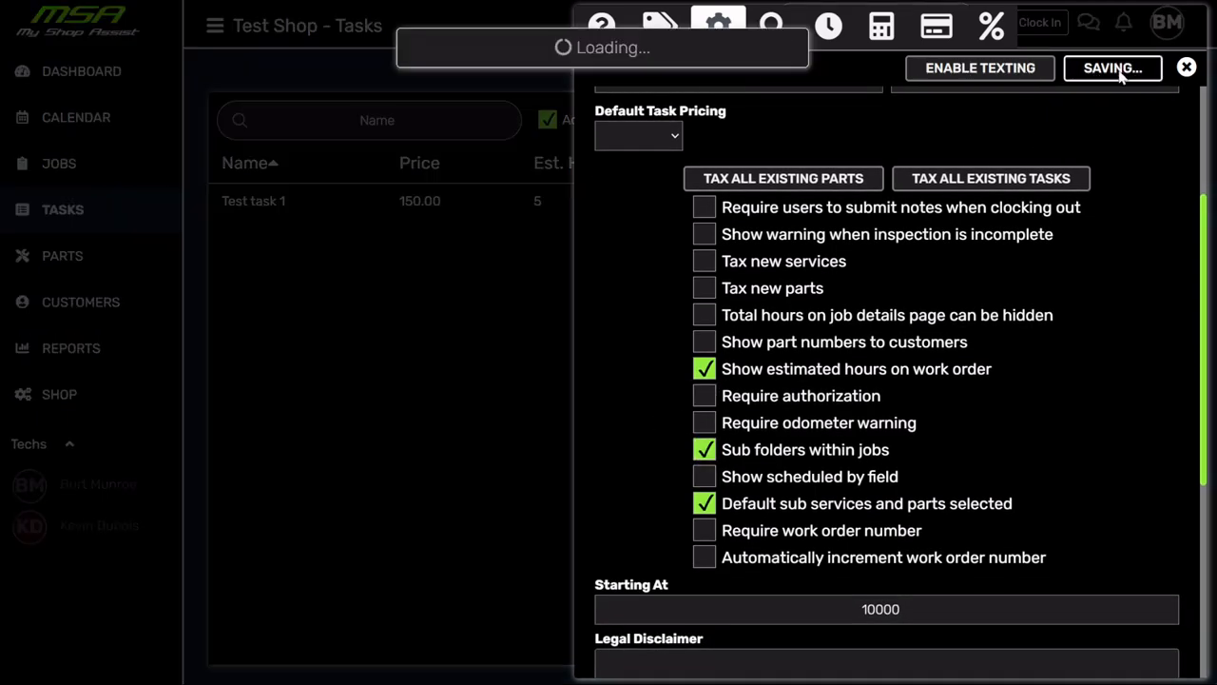
left_click(277, 378)
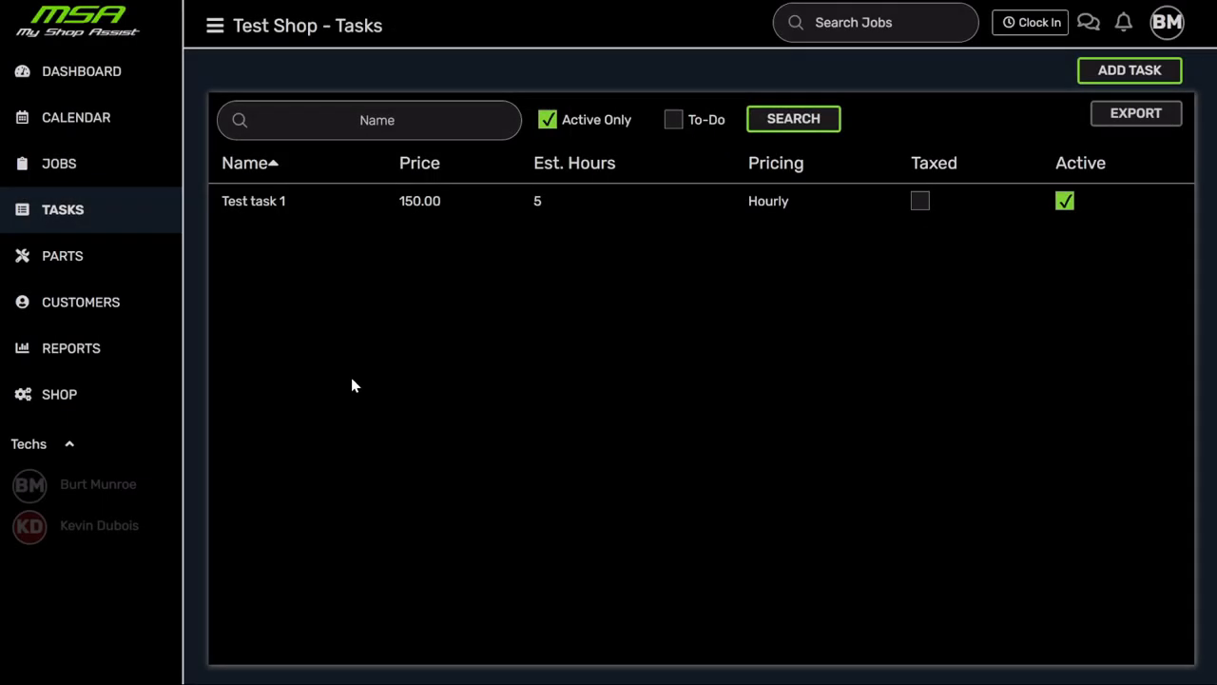
- Open Test task 1 for editing from its context menu, then close it unchanged
right_click(265, 212)
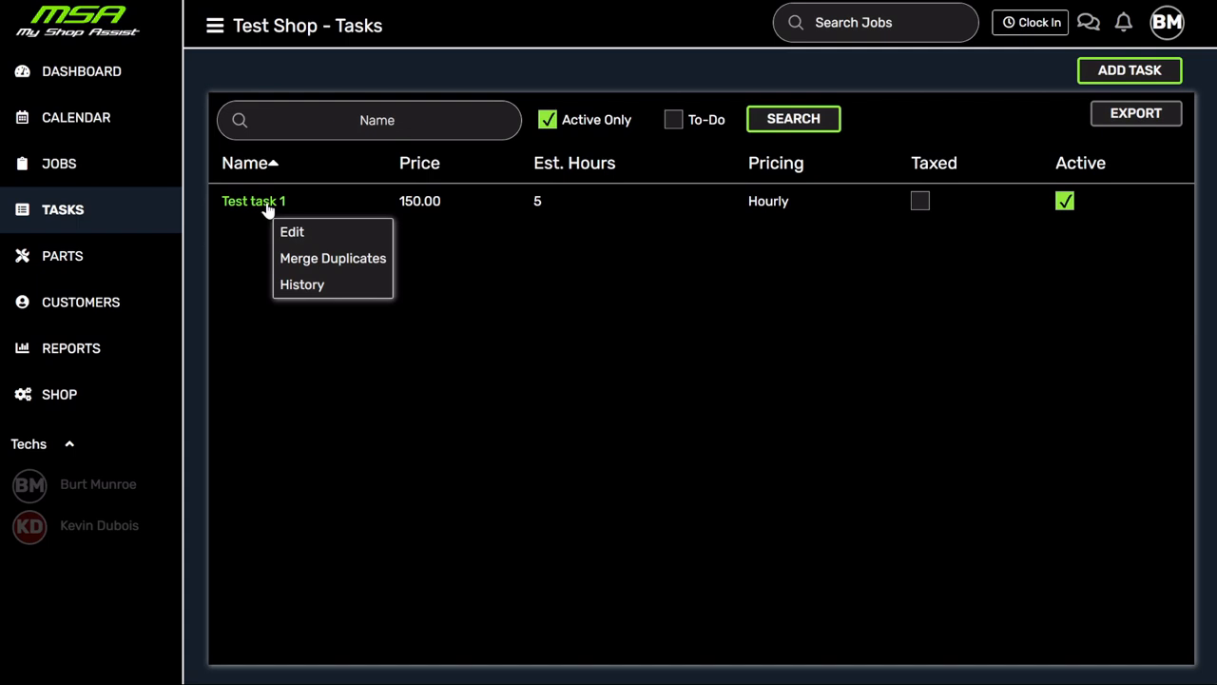
left_click(307, 234)
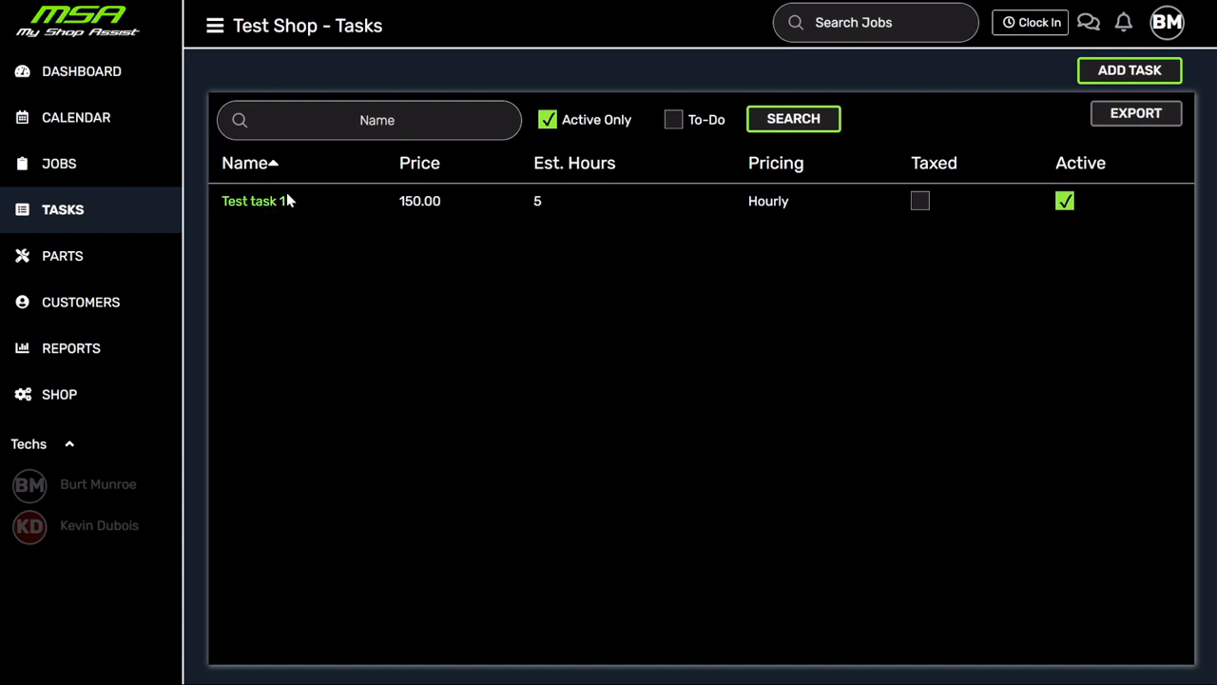
right_click(261, 204)
left_click(292, 230)
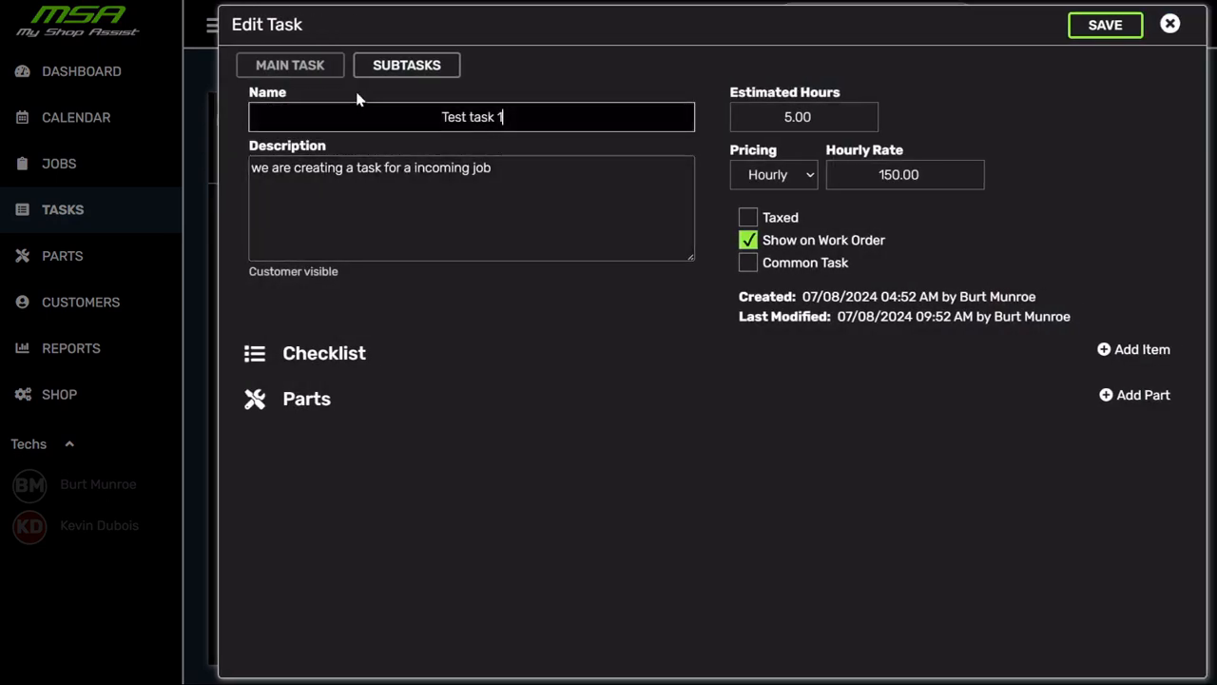
left_click(1171, 24)
- Save common task 'brake job' (replace the brake rotors and pads), Book Hours pricing, 2 estimated hours
left_click(1106, 74)
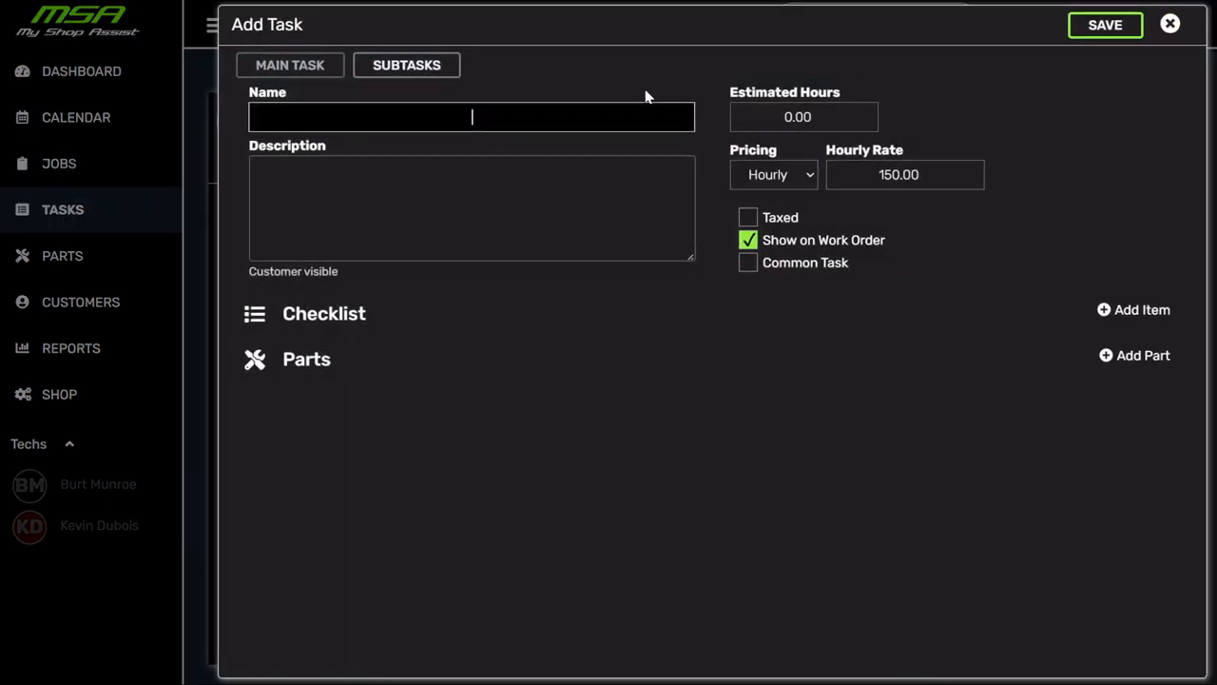
type("ake job")
left_click(370, 229)
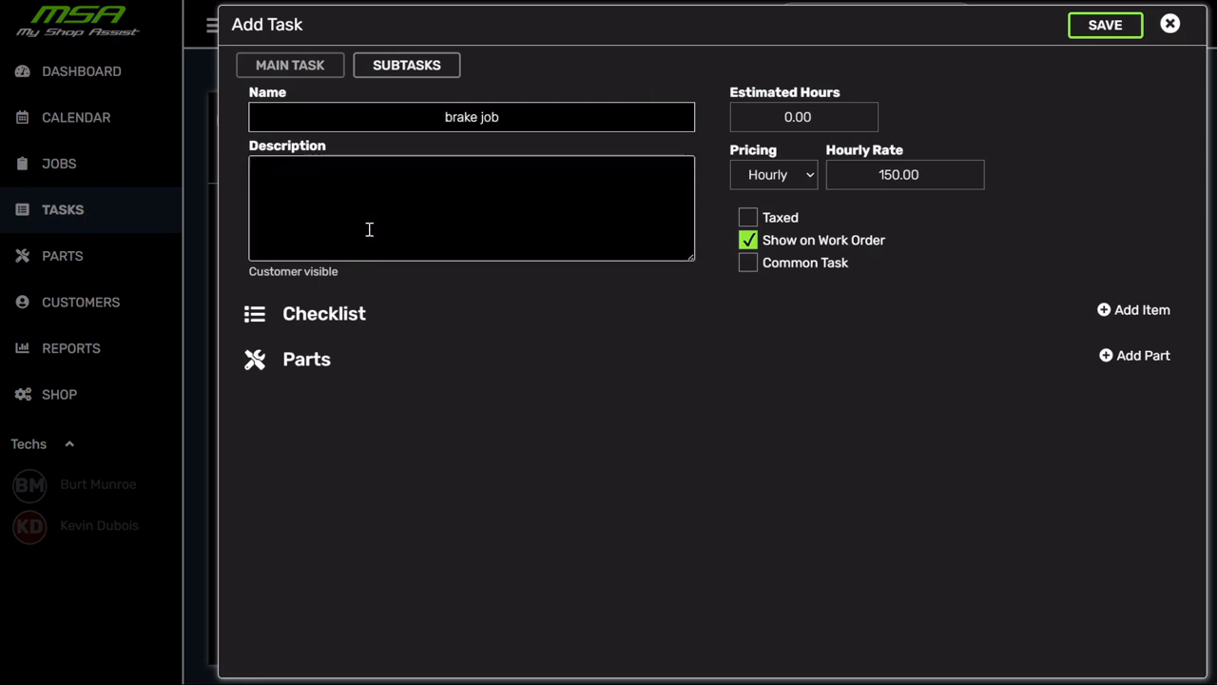
type("replace the brake ")
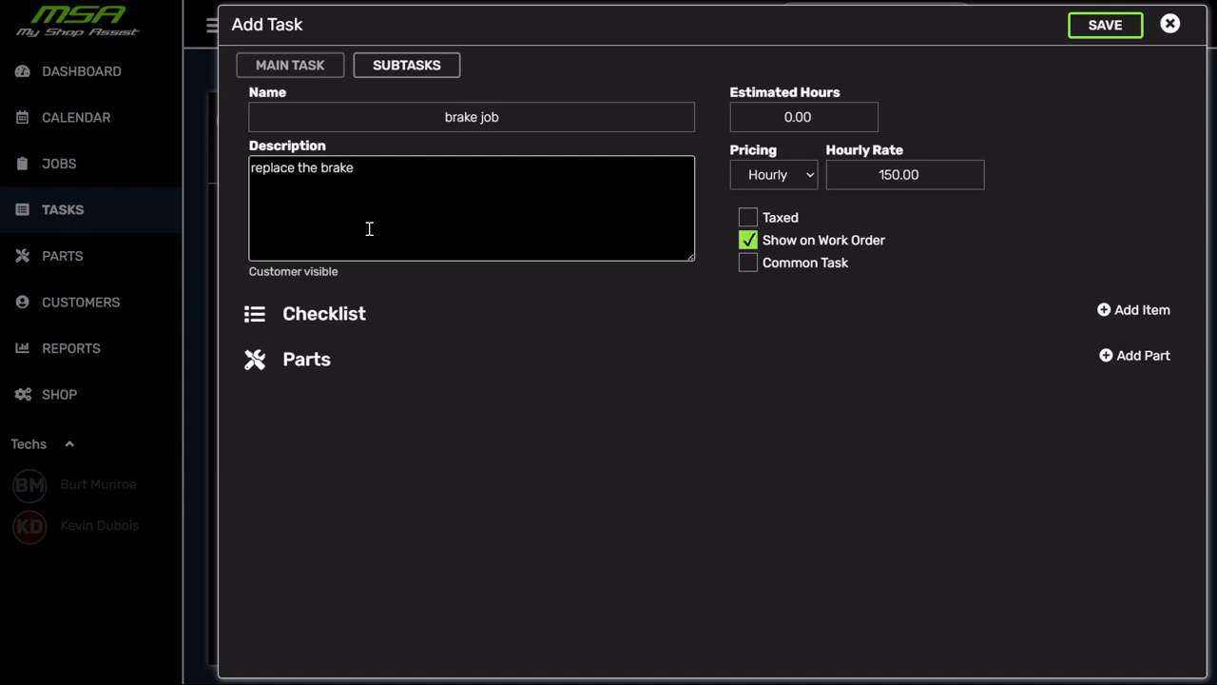
type("rotors and pads")
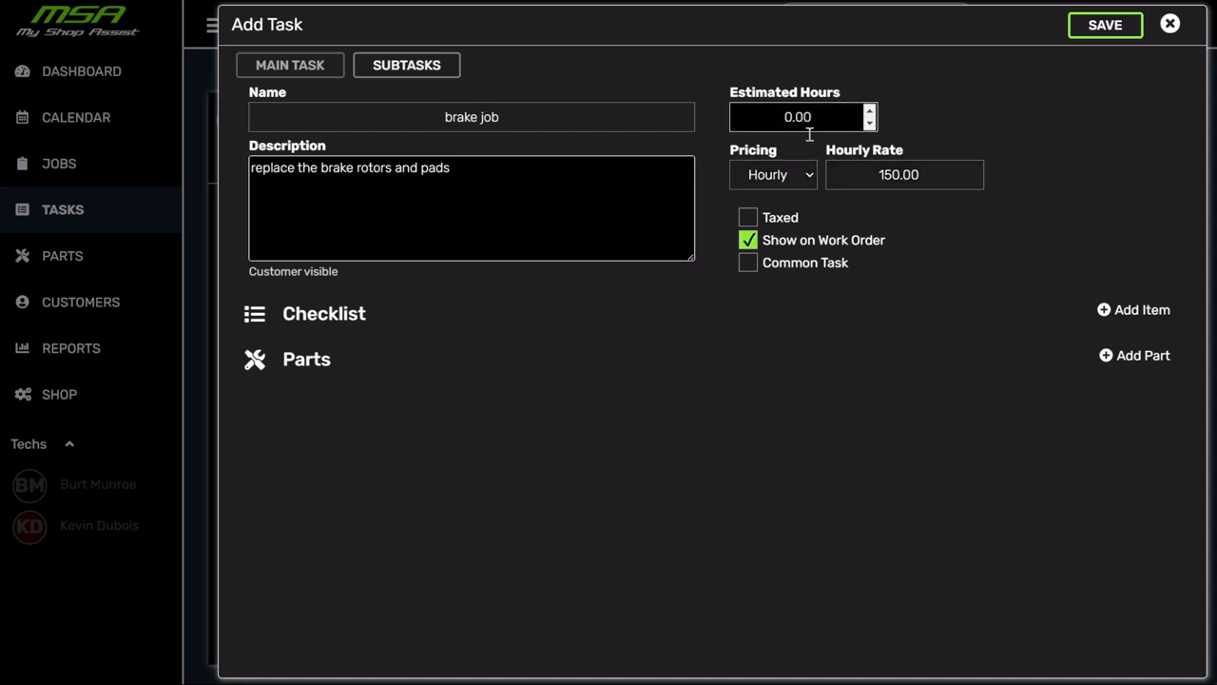
left_click(807, 180)
left_click(773, 235)
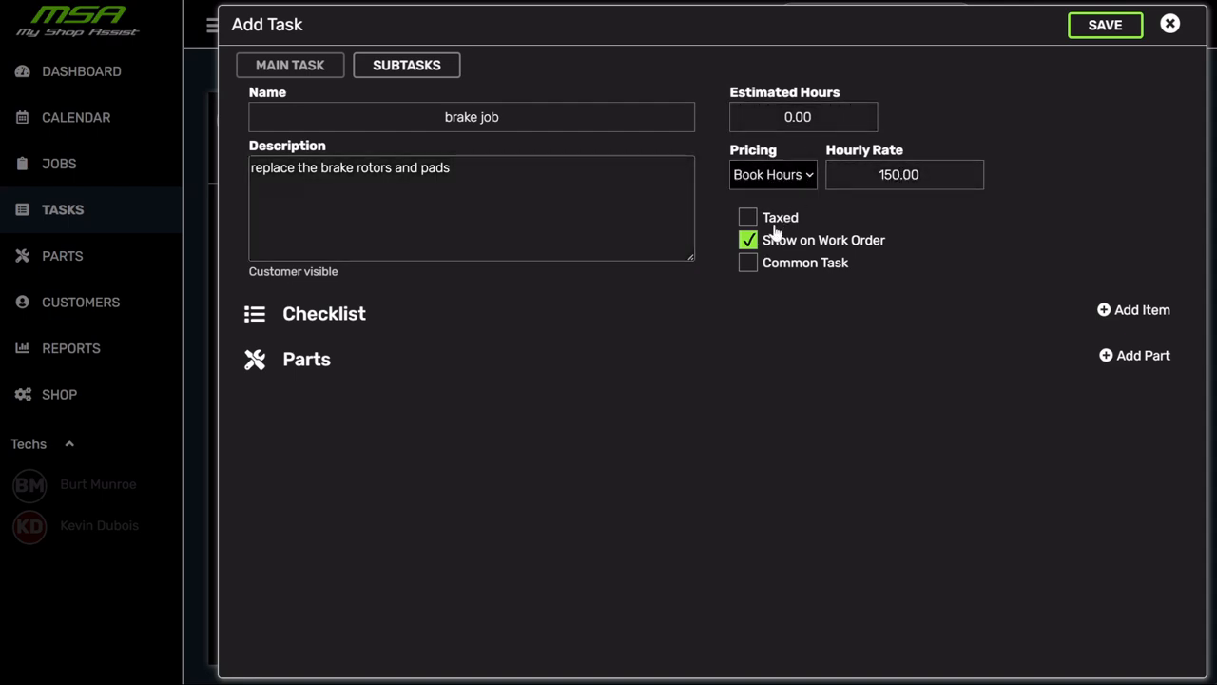
left_click(856, 116)
key("ctrl+a")
type("2")
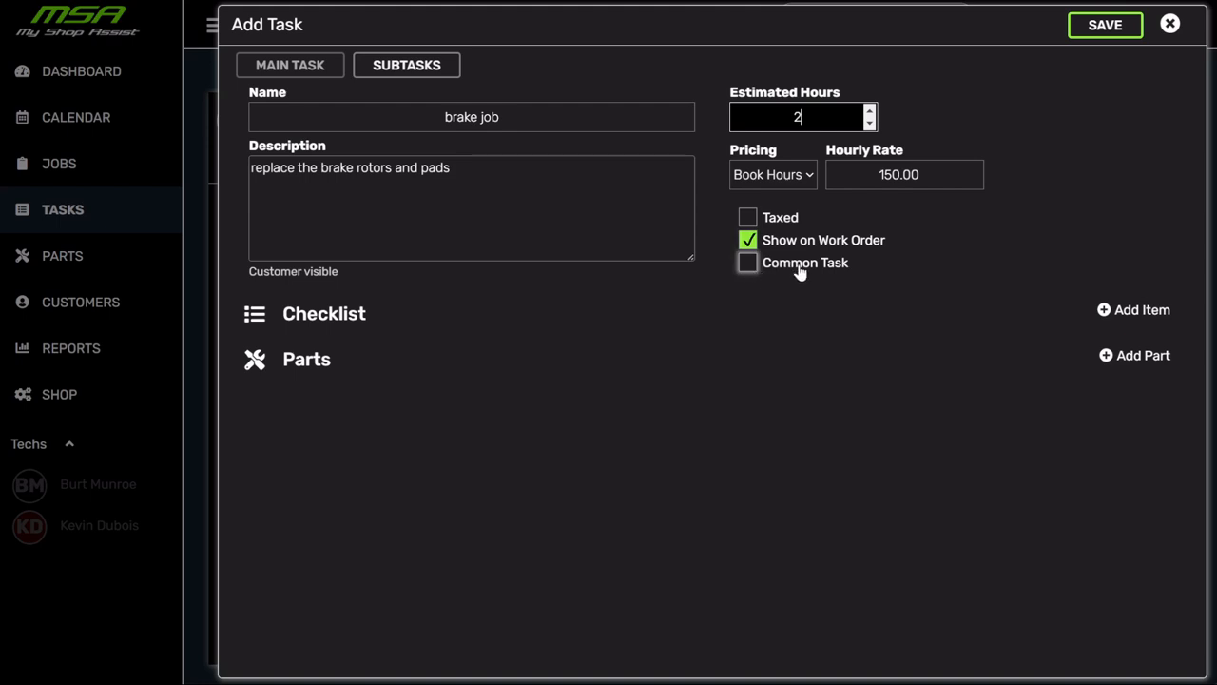
left_click(747, 263)
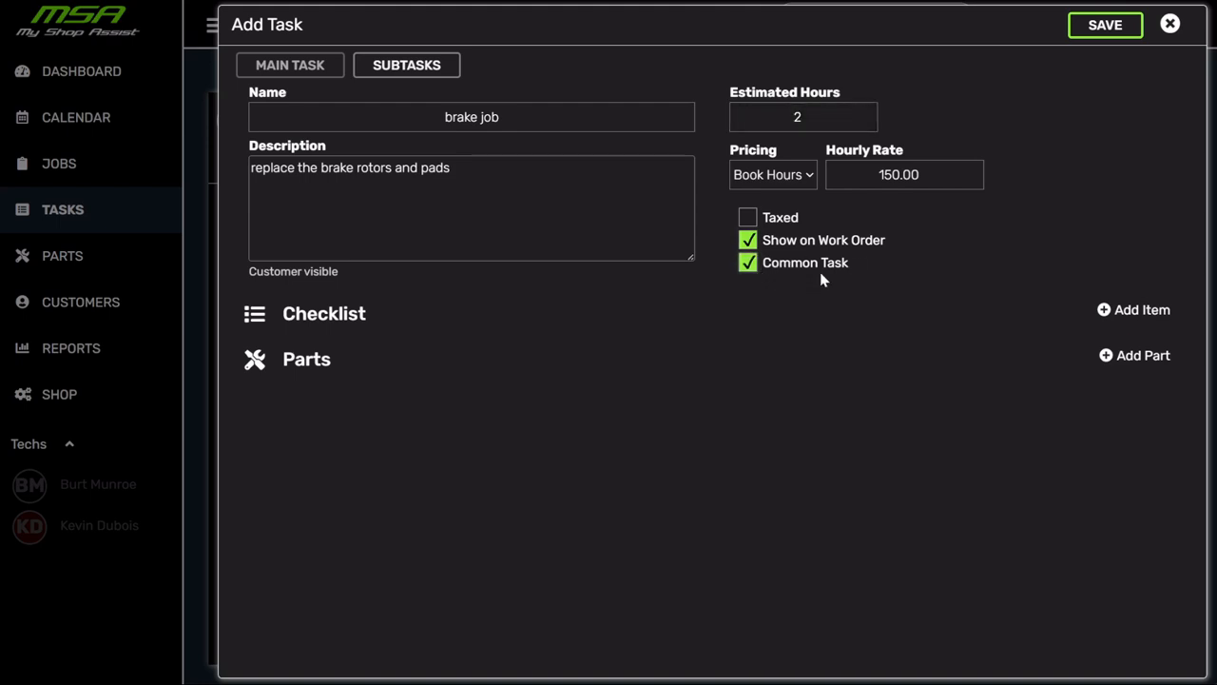
left_click(1103, 29)
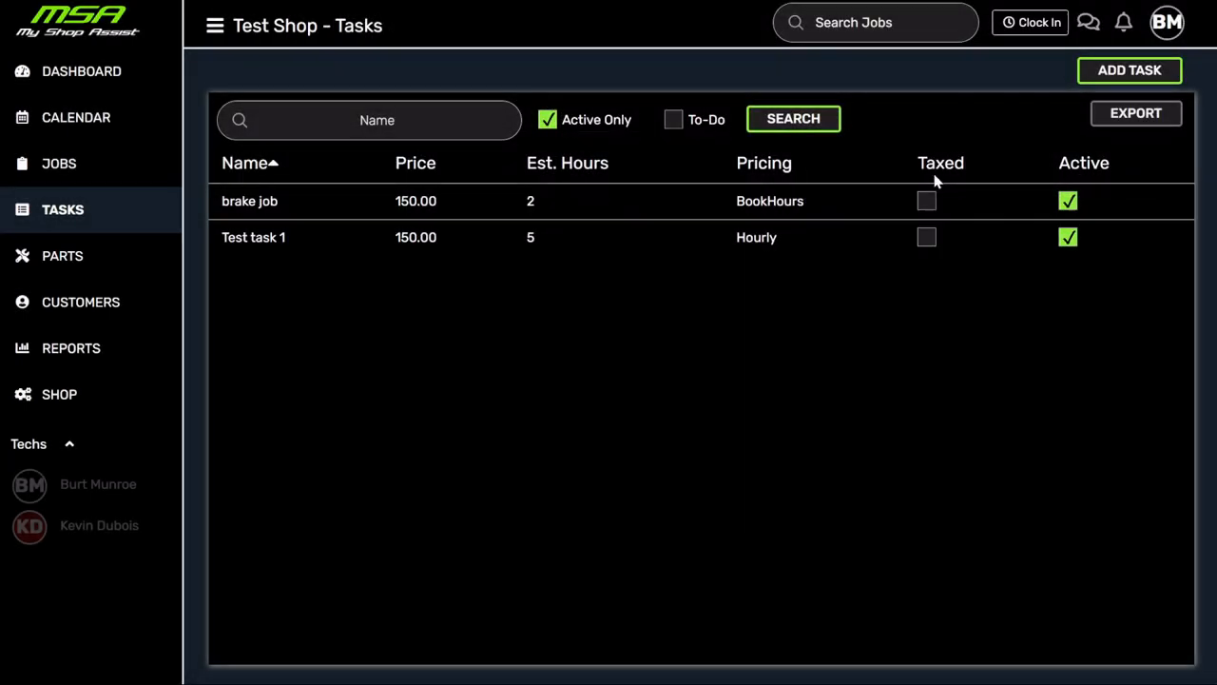
left_click(1127, 81)
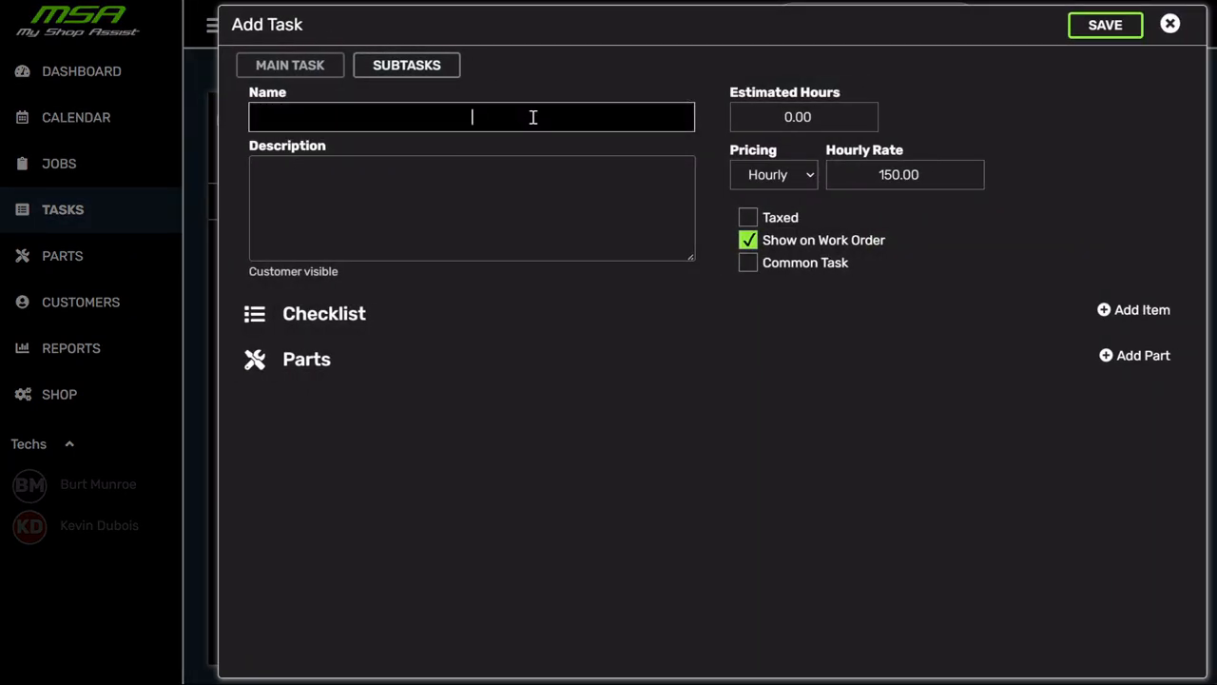
- Save common task 'machine shop - valve job' (valve job on a 4 cylinder head), Fixed at 750
type("machine shop - valve job")
left_click(443, 196)
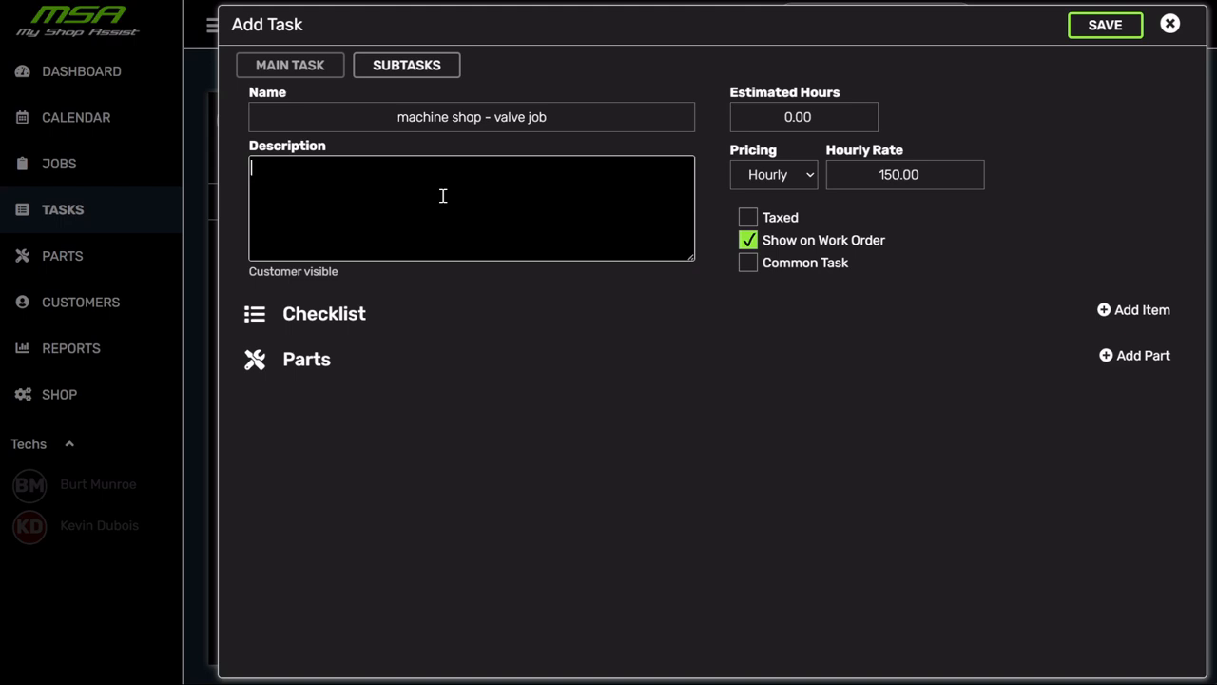
type("a cmplete valve job on a ")
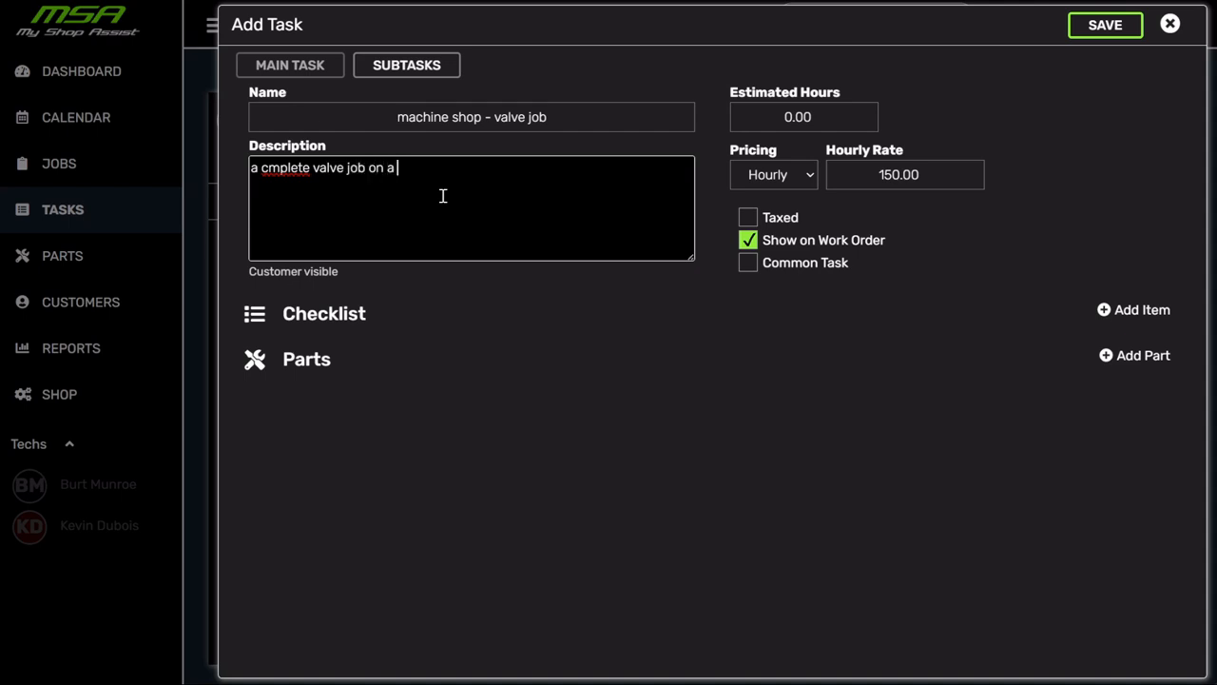
type("4 cylinder head")
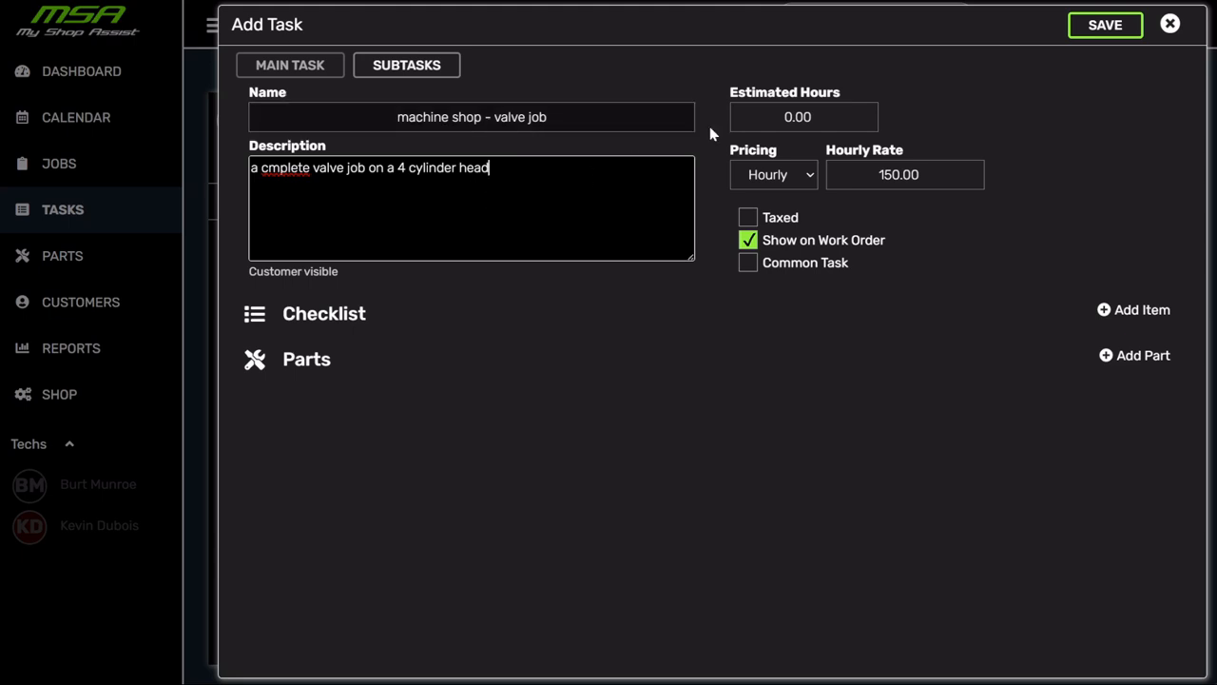
left_click(771, 177)
key("Down")
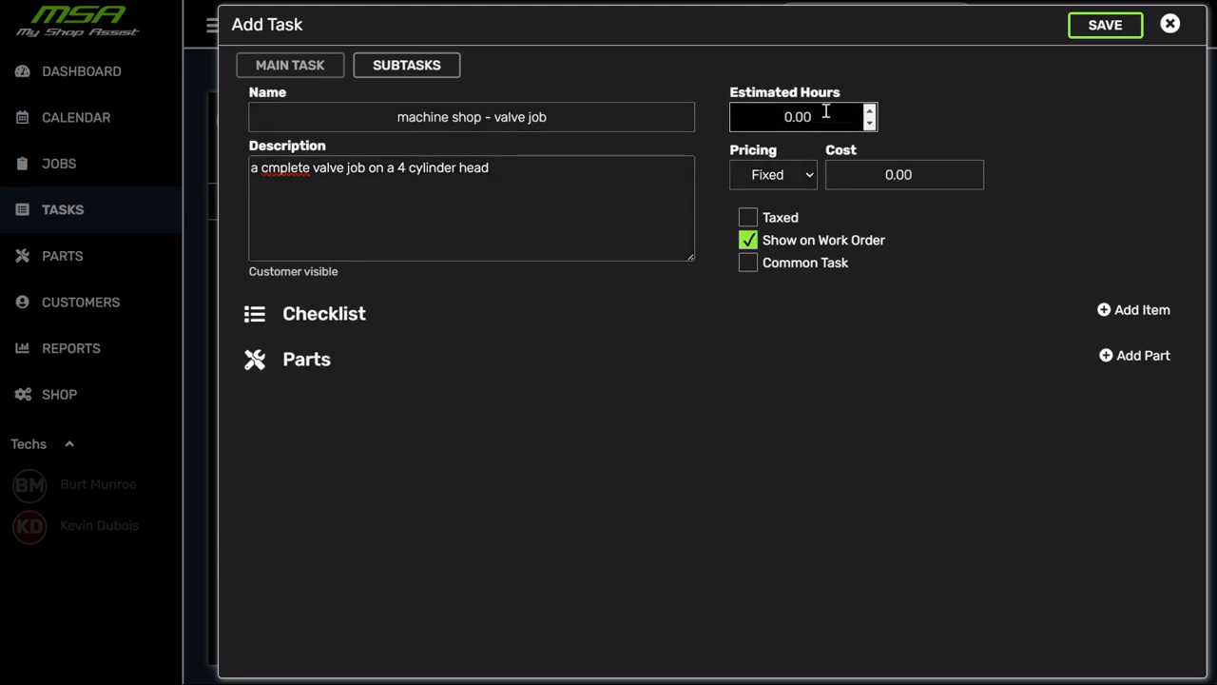
left_click_drag(926, 174, 825, 171)
type("750")
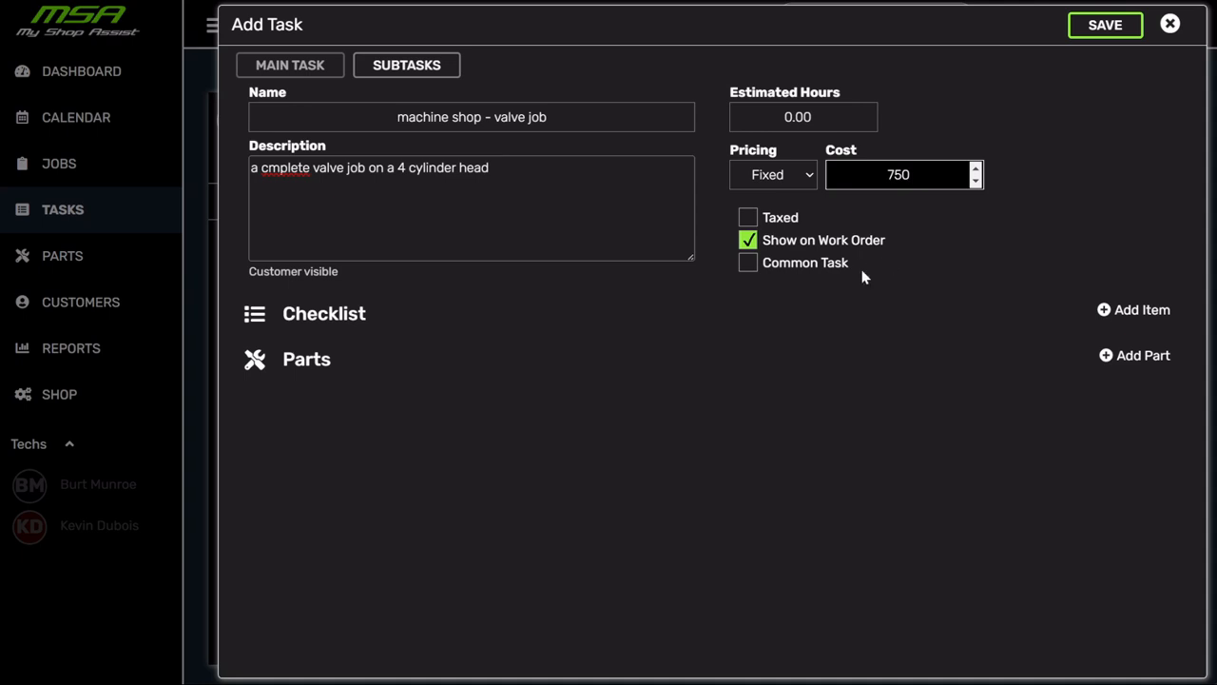
left_click(794, 270)
left_click(1102, 29)
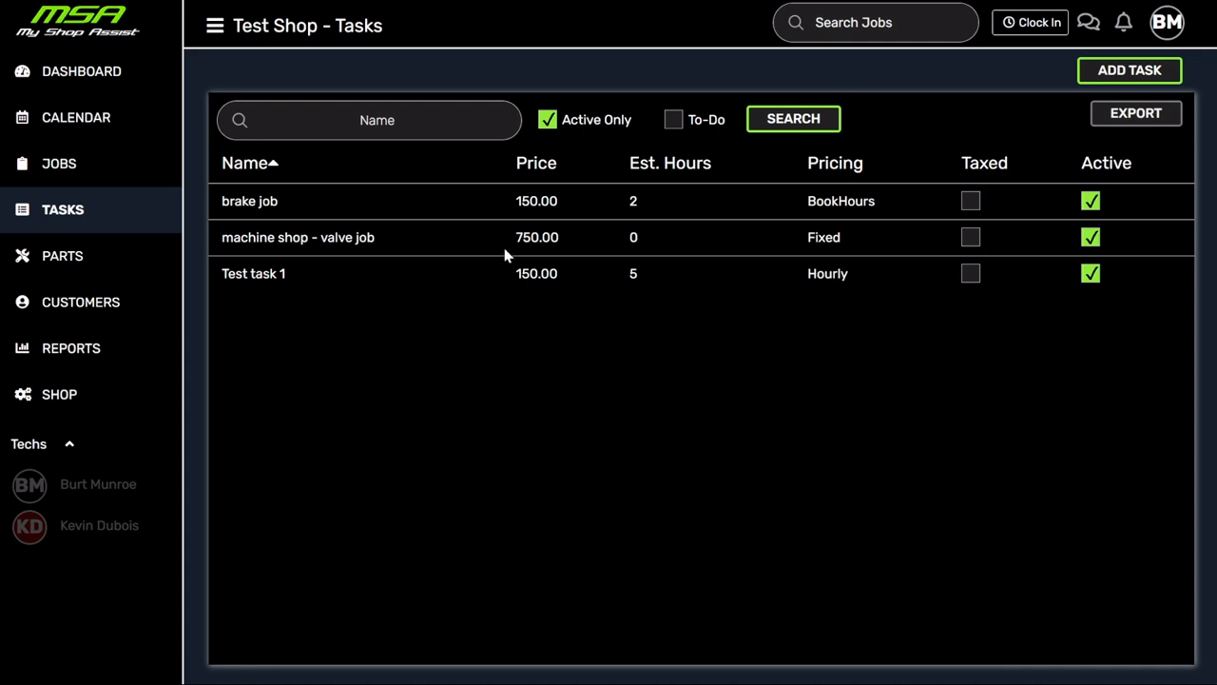
- Start a new part in the Shop Parts catalogue under Parts
mouse_move(267, 252)
left_click(70, 258)
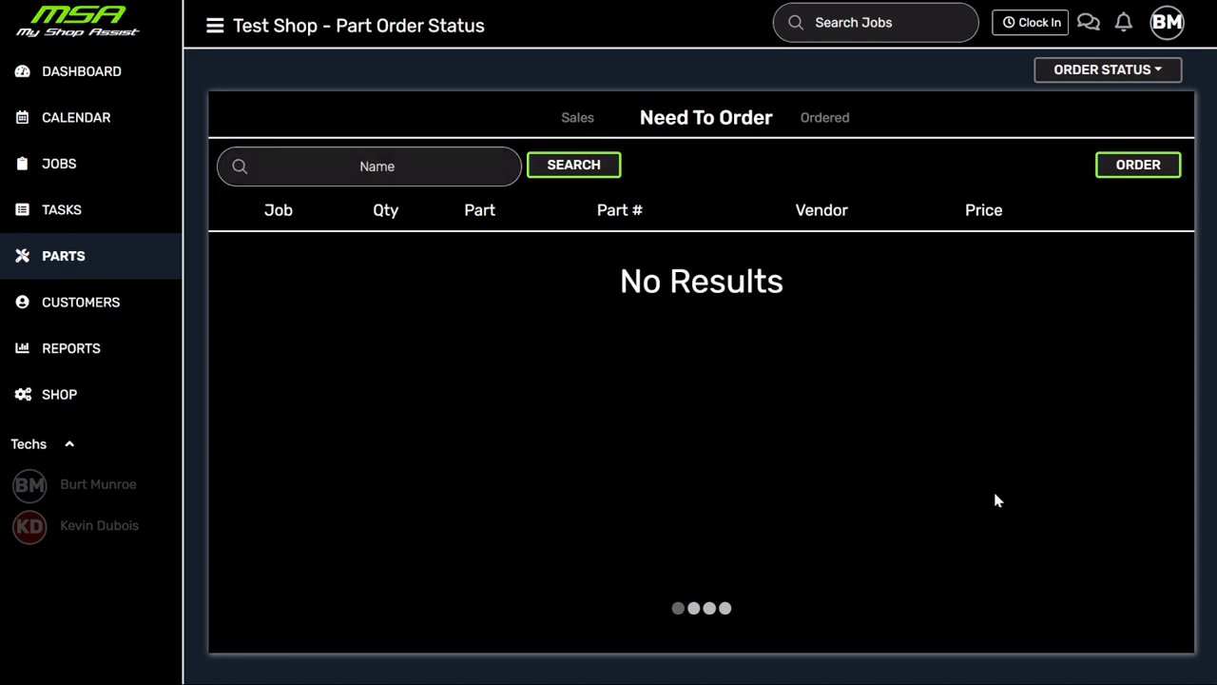
left_click(1159, 76)
left_click(1111, 160)
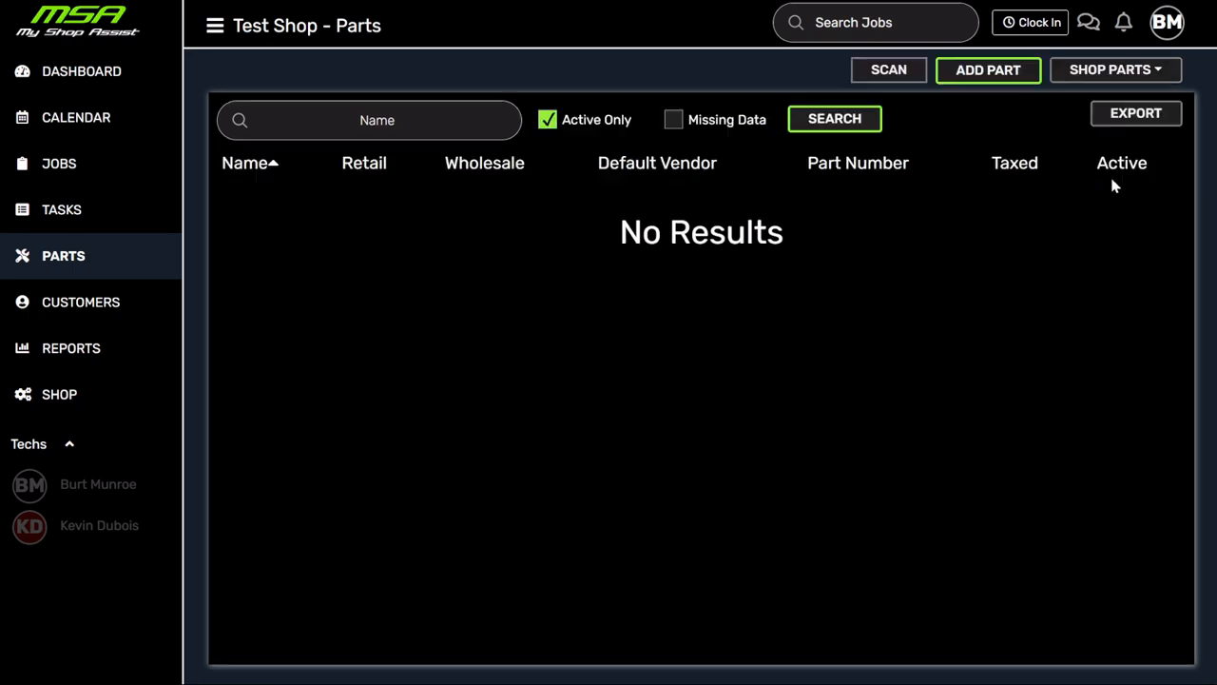
left_click(990, 71)
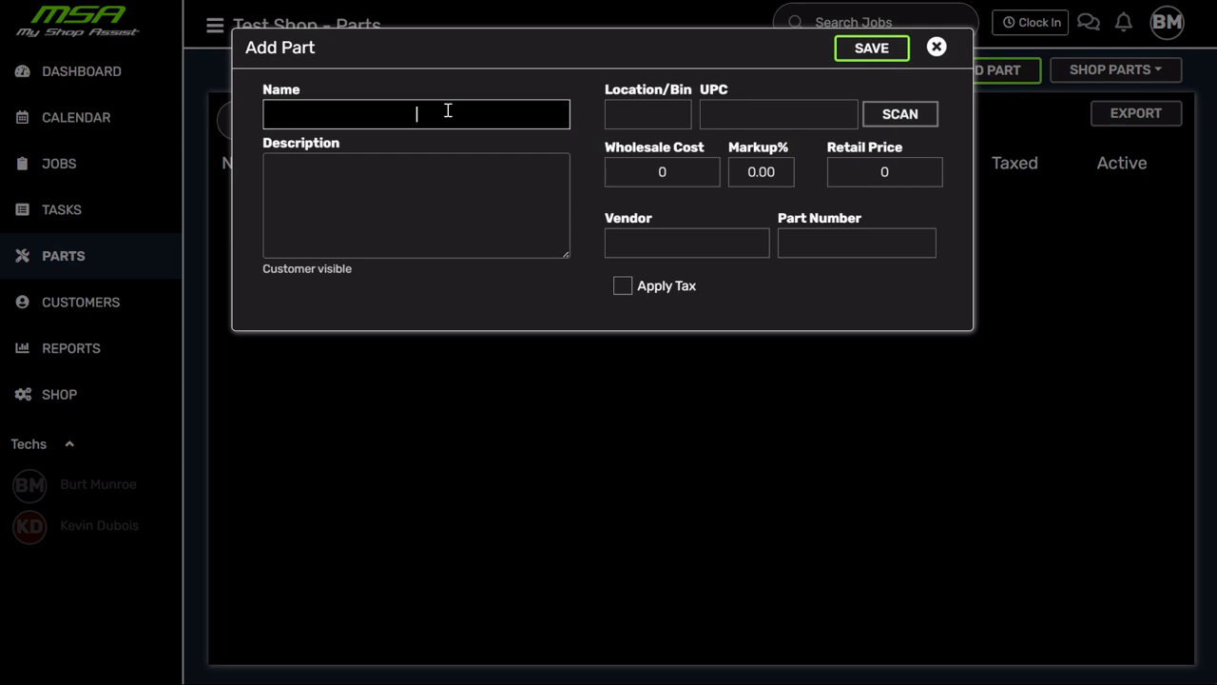
- Save taxed part 'Brake rotor', number abc123, retail 150, wholesale 90, then view the Jobs board
type("Brake rotor")
left_click(811, 238)
type("abc123")
left_click(929, 164)
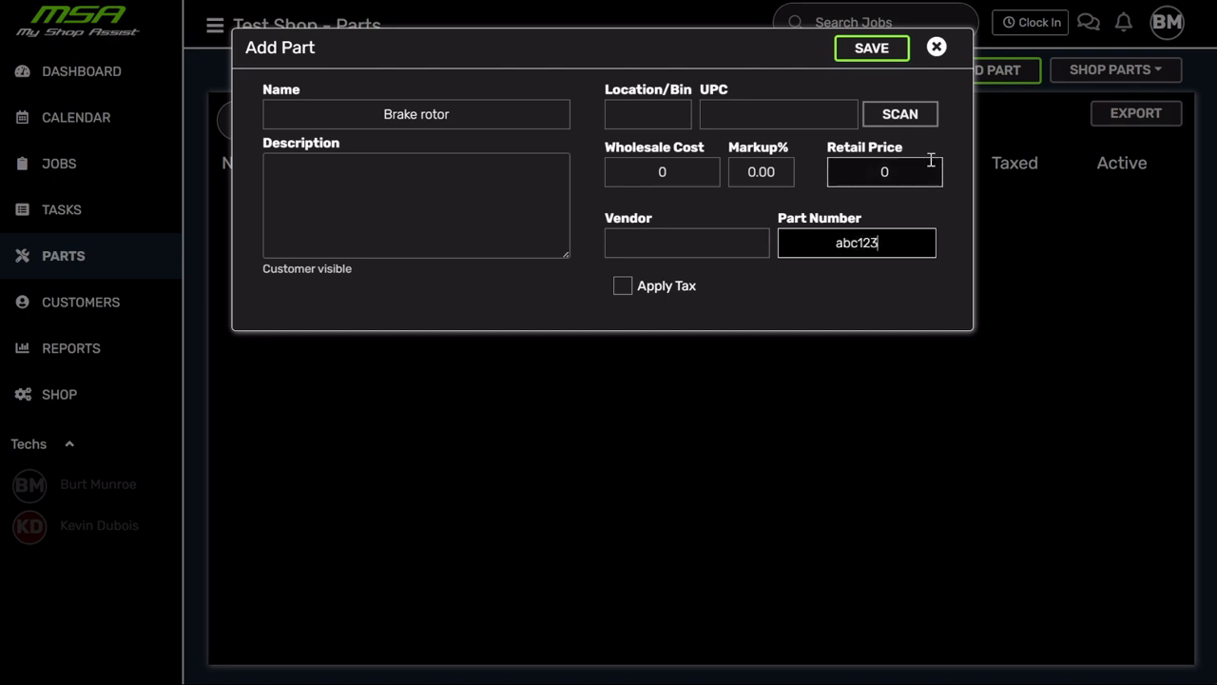
type("150")
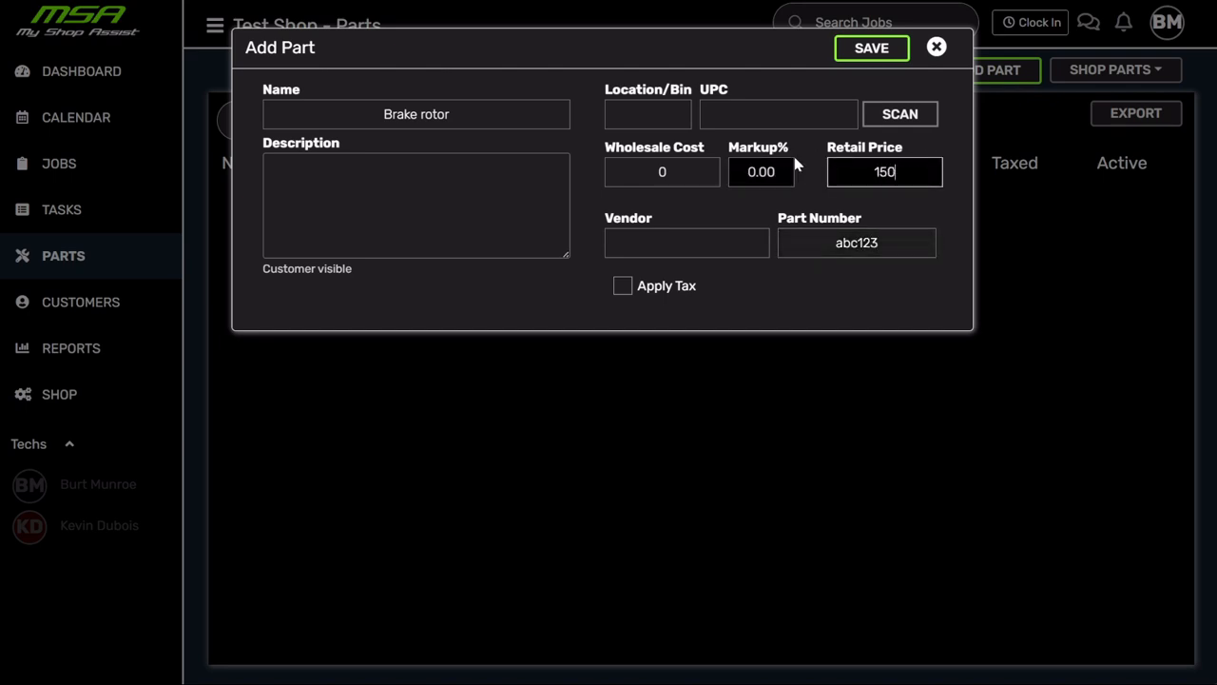
left_click(671, 171)
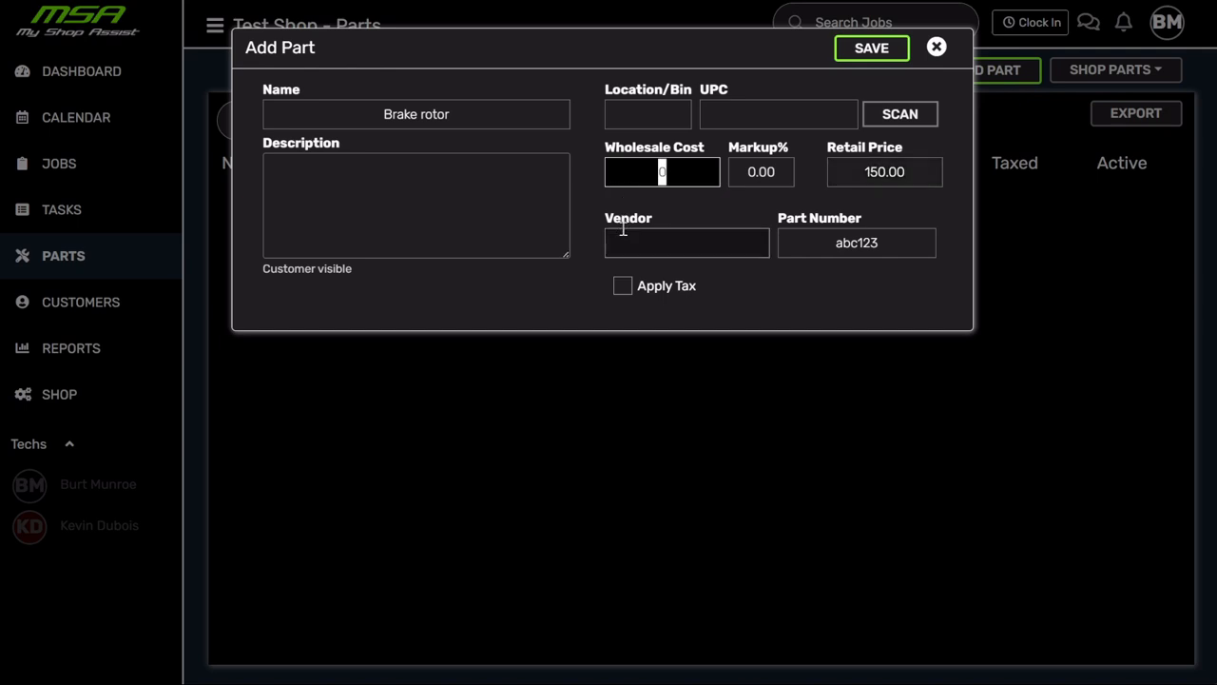
type("90")
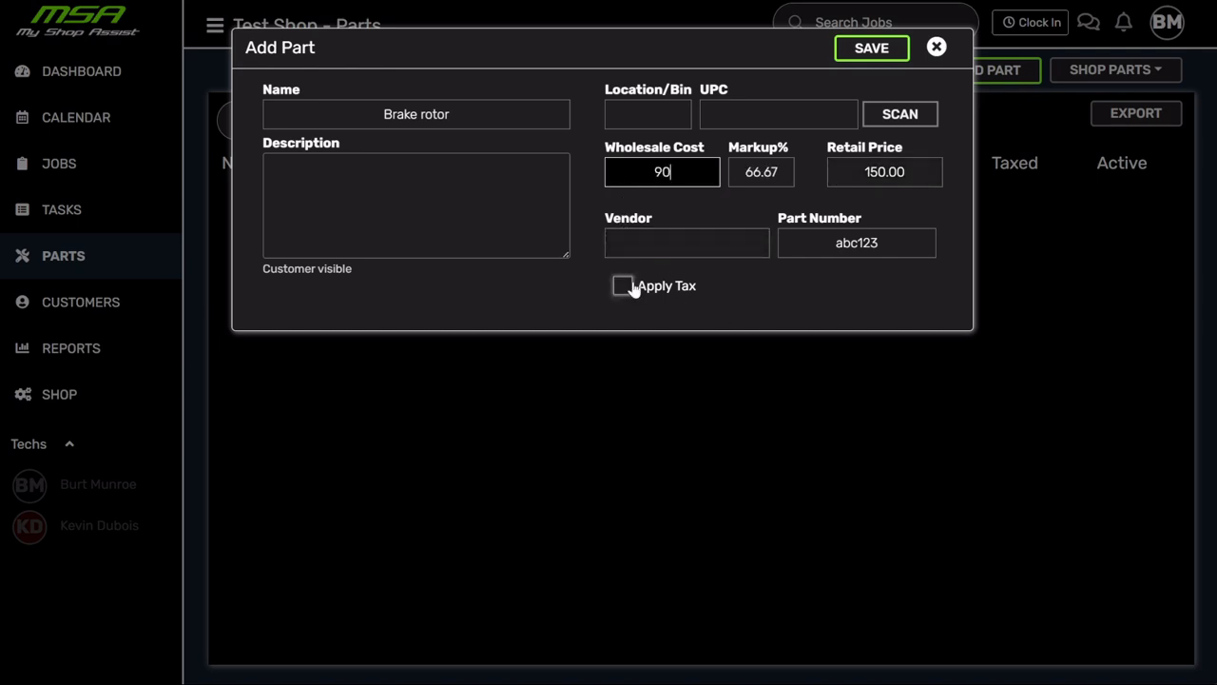
left_click(623, 285)
left_click(871, 49)
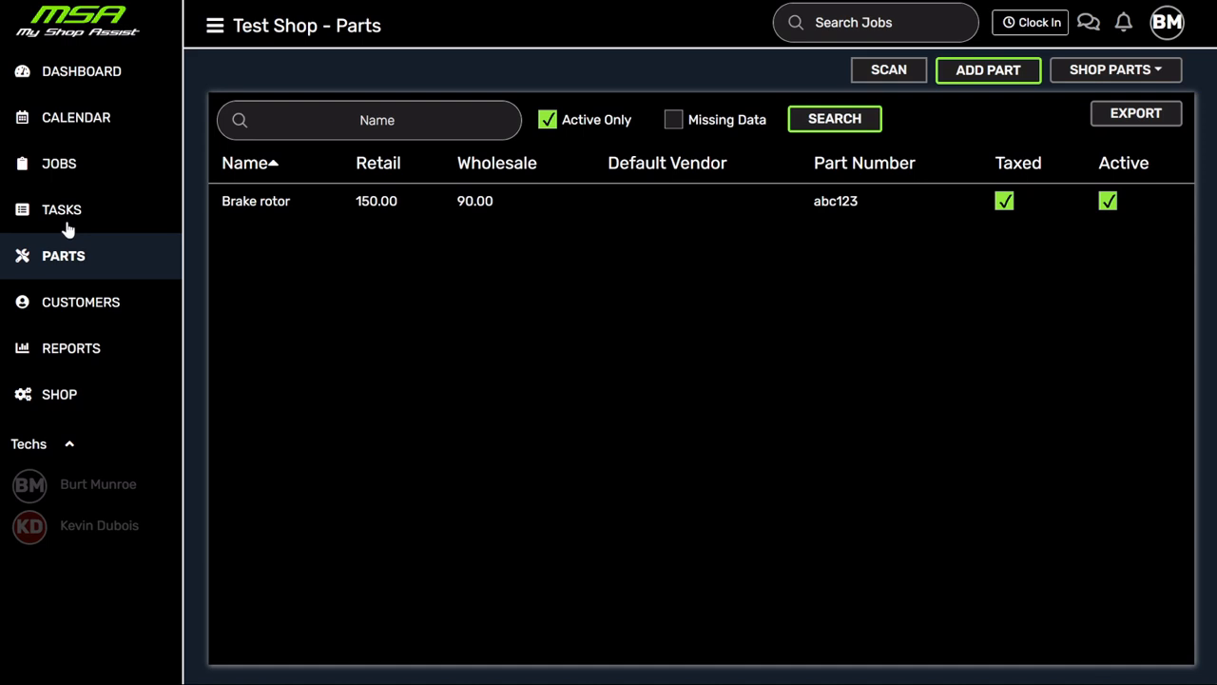
left_click(63, 163)
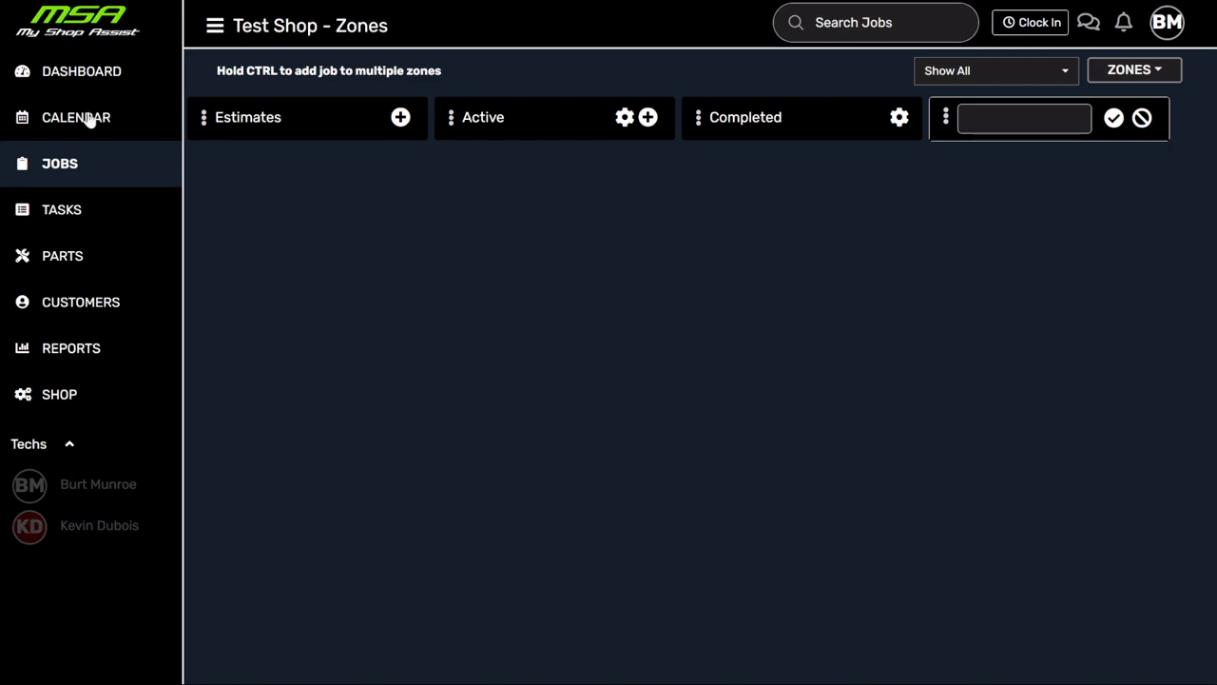
- Abandon a calendar job on Tue July 9 and start the new job in the Active zone instead
left_click(85, 119)
left_click(390, 274)
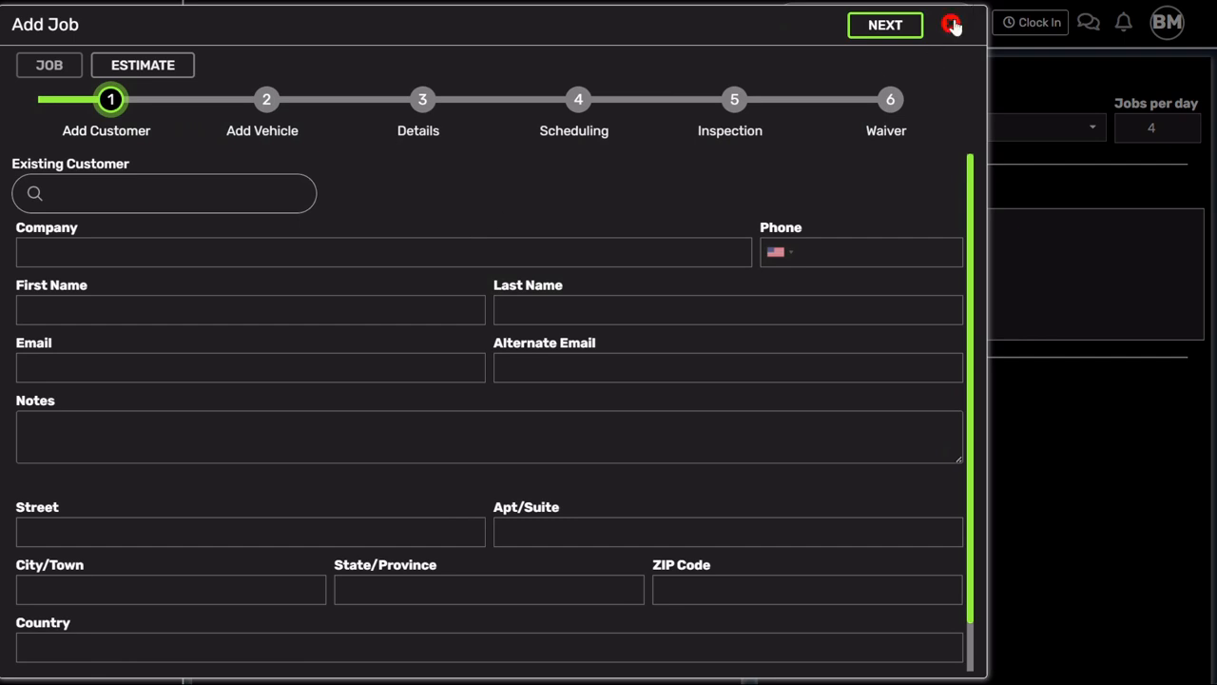
left_click(952, 25)
left_click(55, 176)
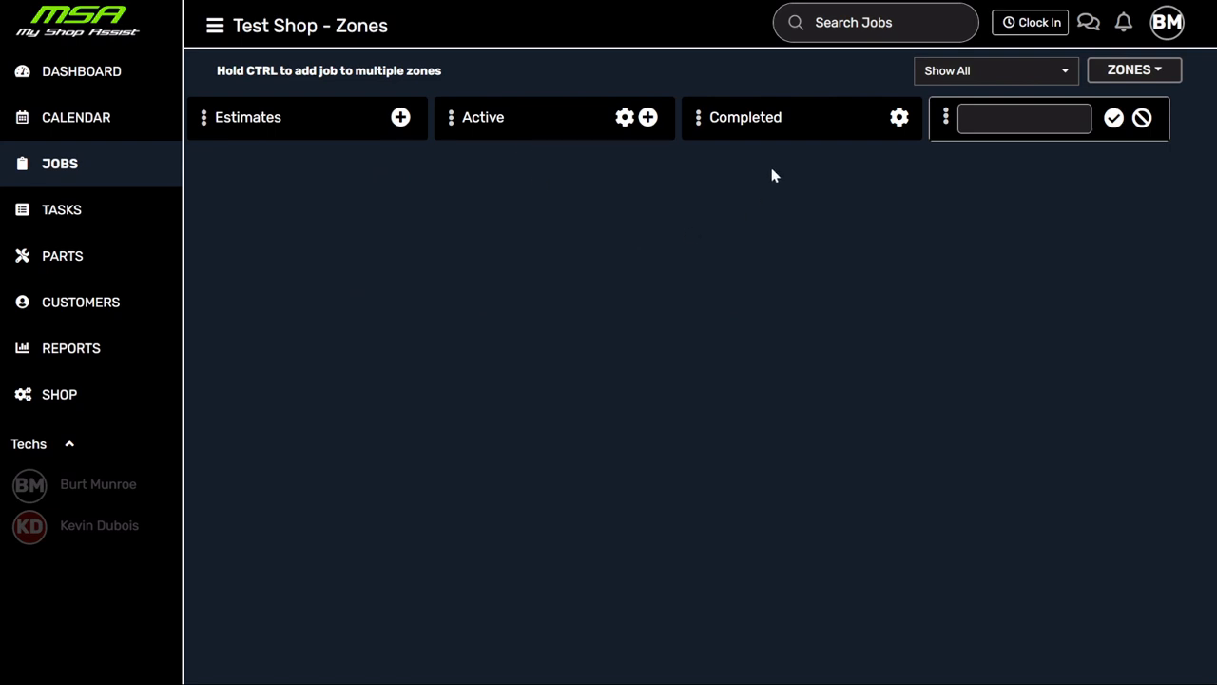
left_click(648, 117)
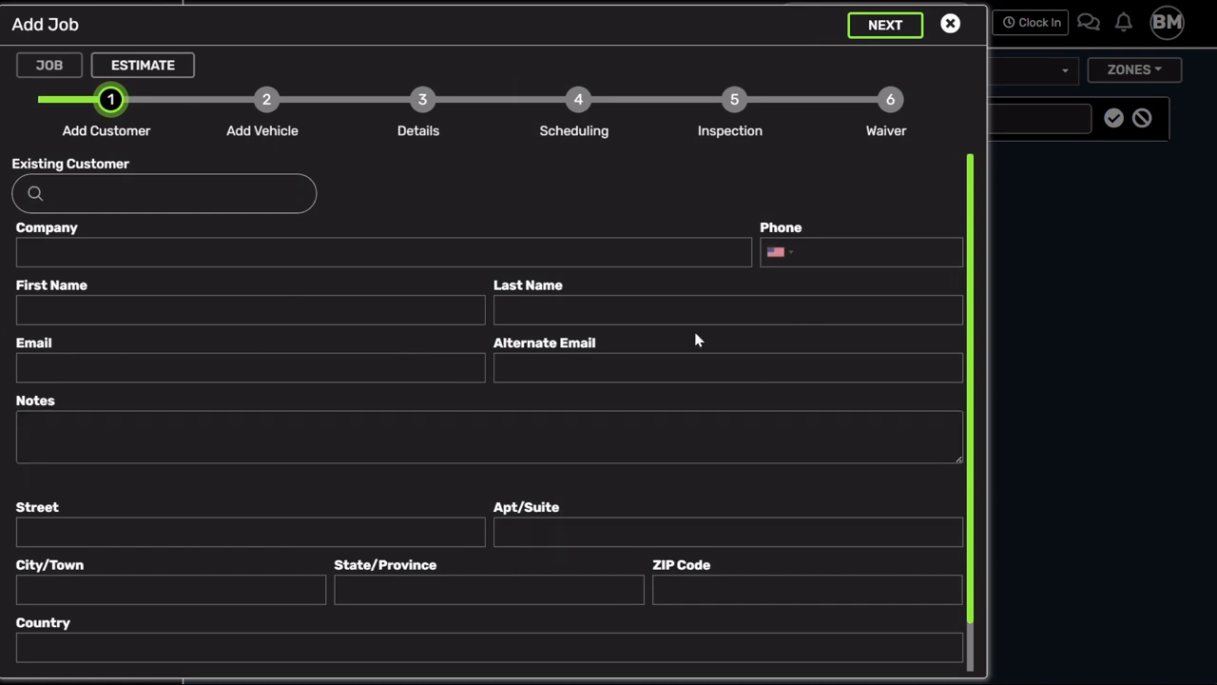
left_click(709, 308)
- Enter the customer's first name, last name and phone number with no existing-customer search, and continue
left_click(157, 198)
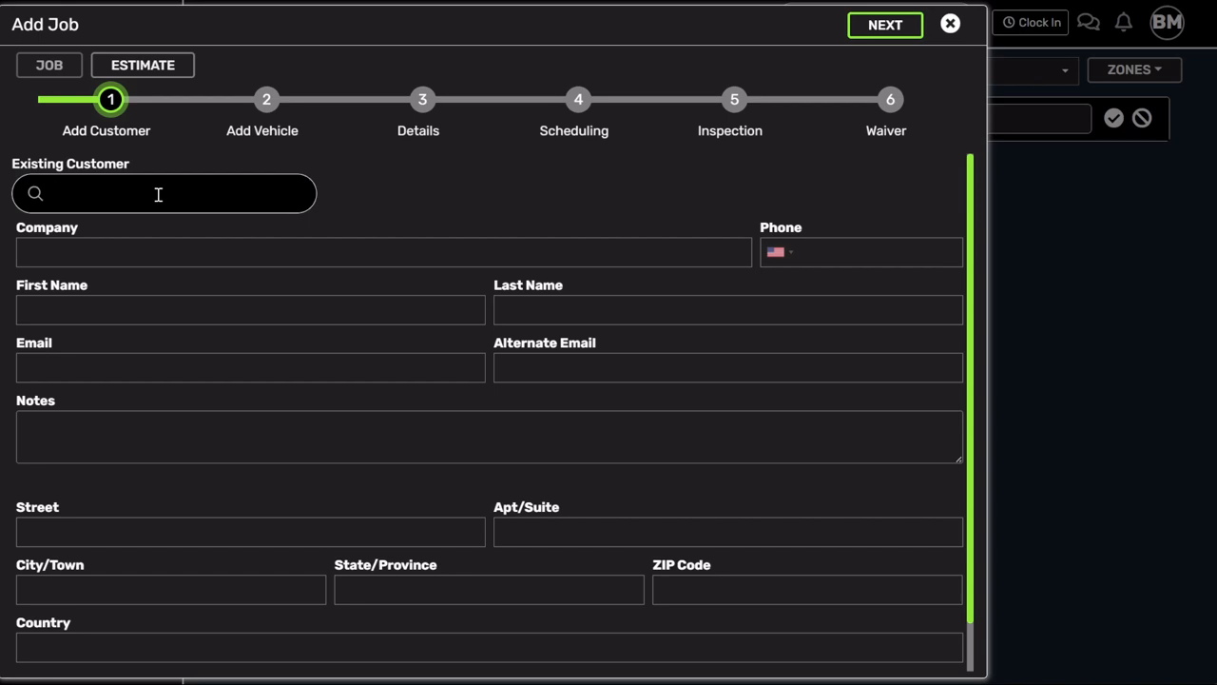
type("name here")
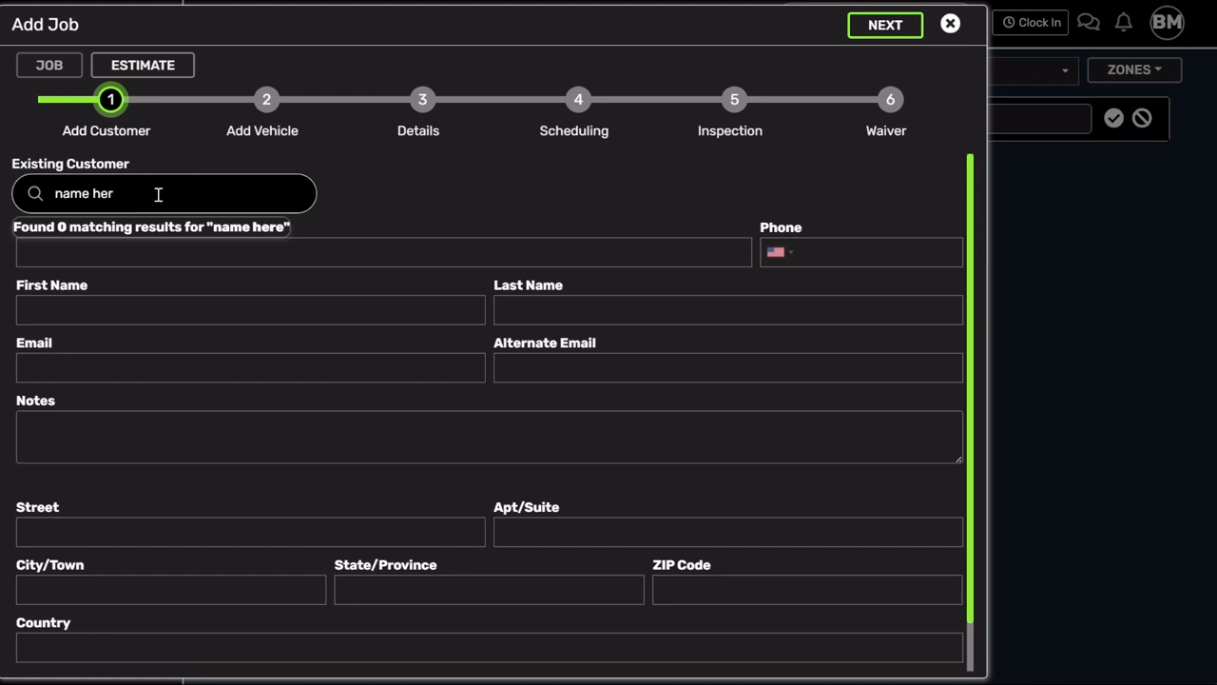
key("BackSpace")
key("BackSpace")
key("BackSpace")
key("BackSpace")
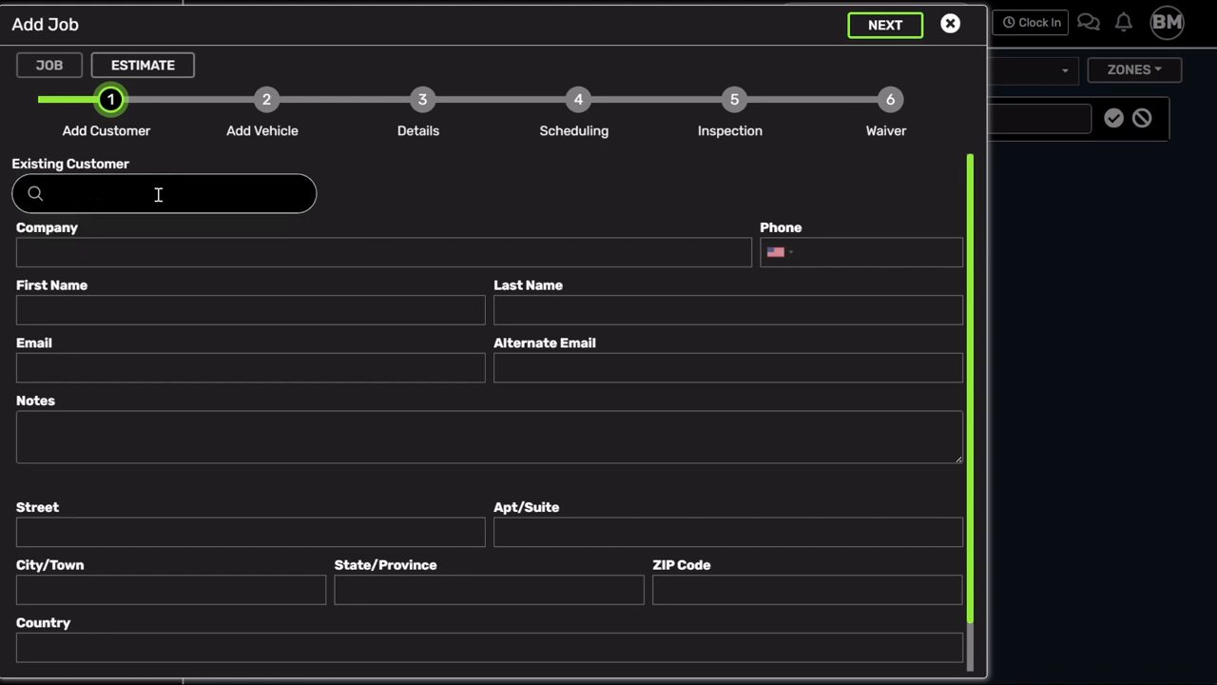
left_click(104, 321)
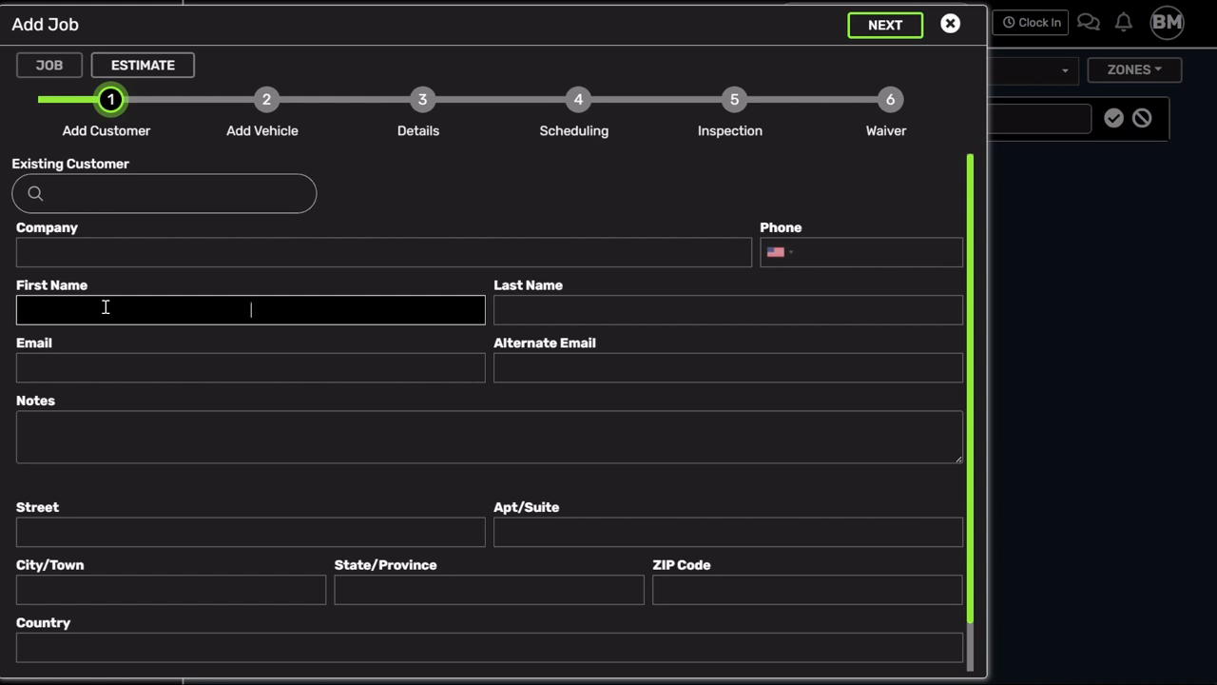
key("Tab")
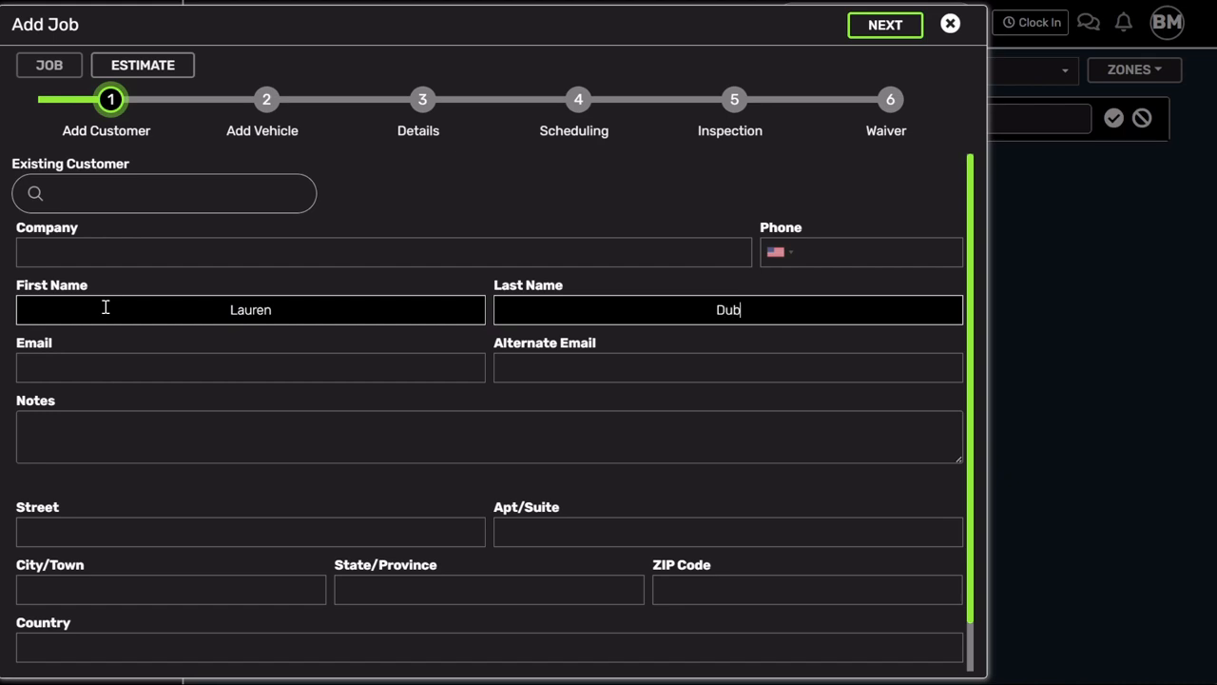
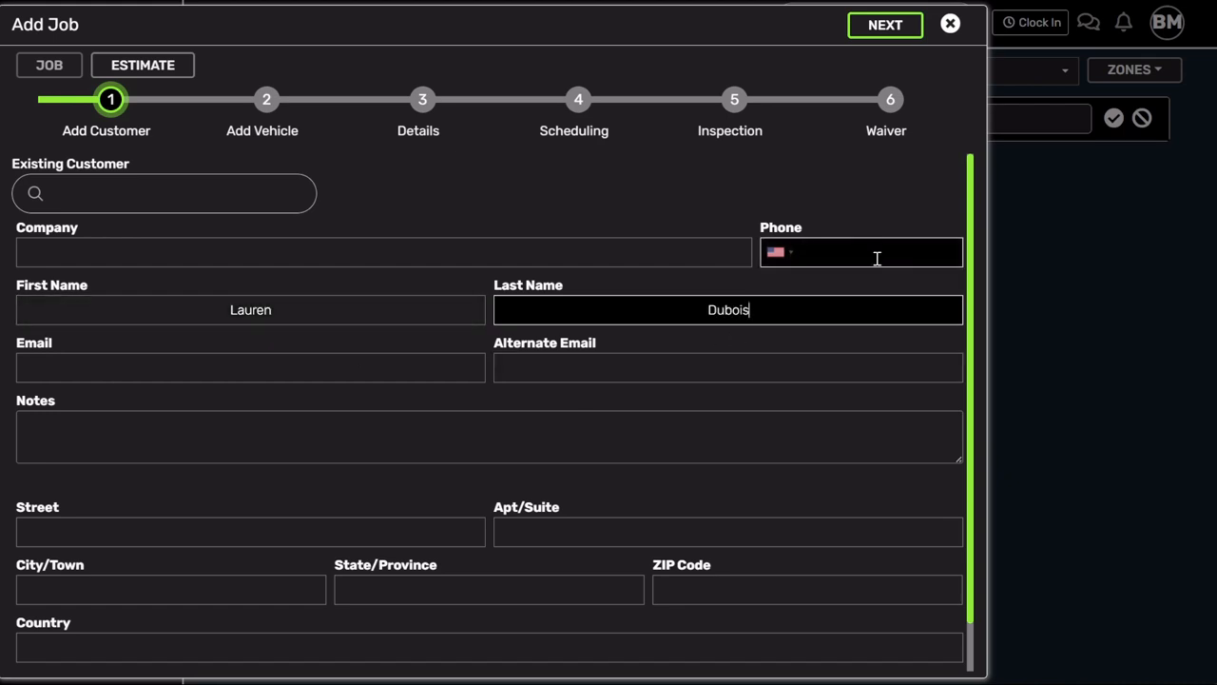
left_click(878, 257)
type("97")
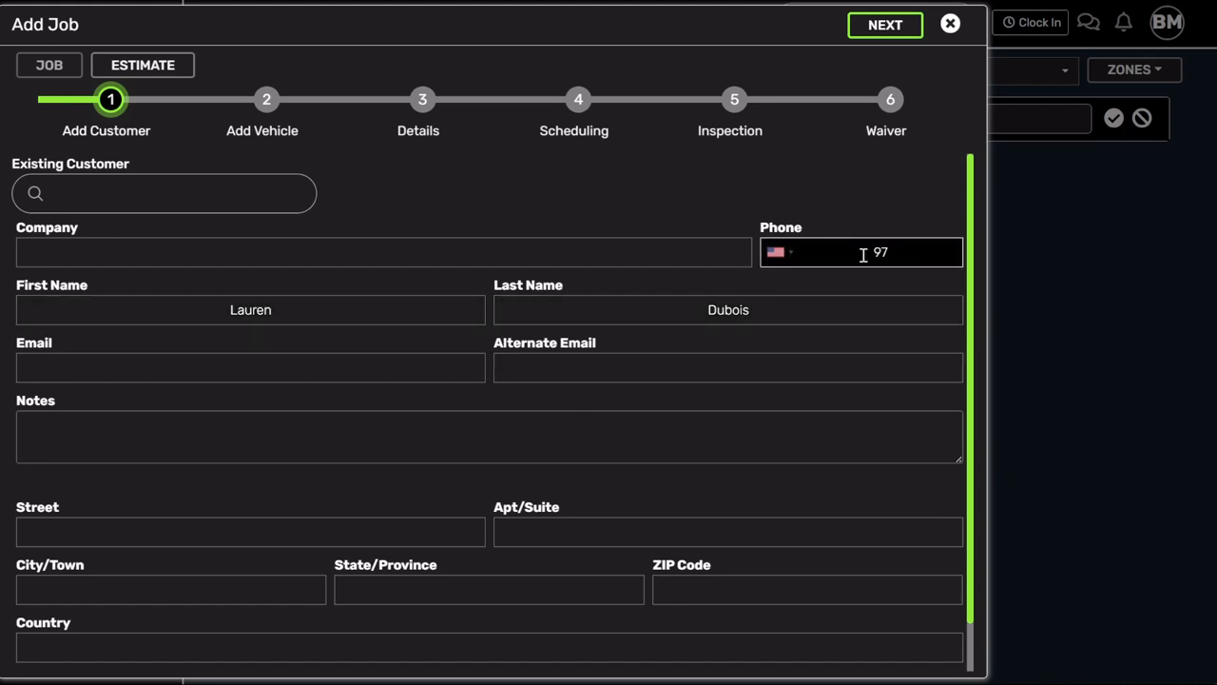
type("2) 555-1236")
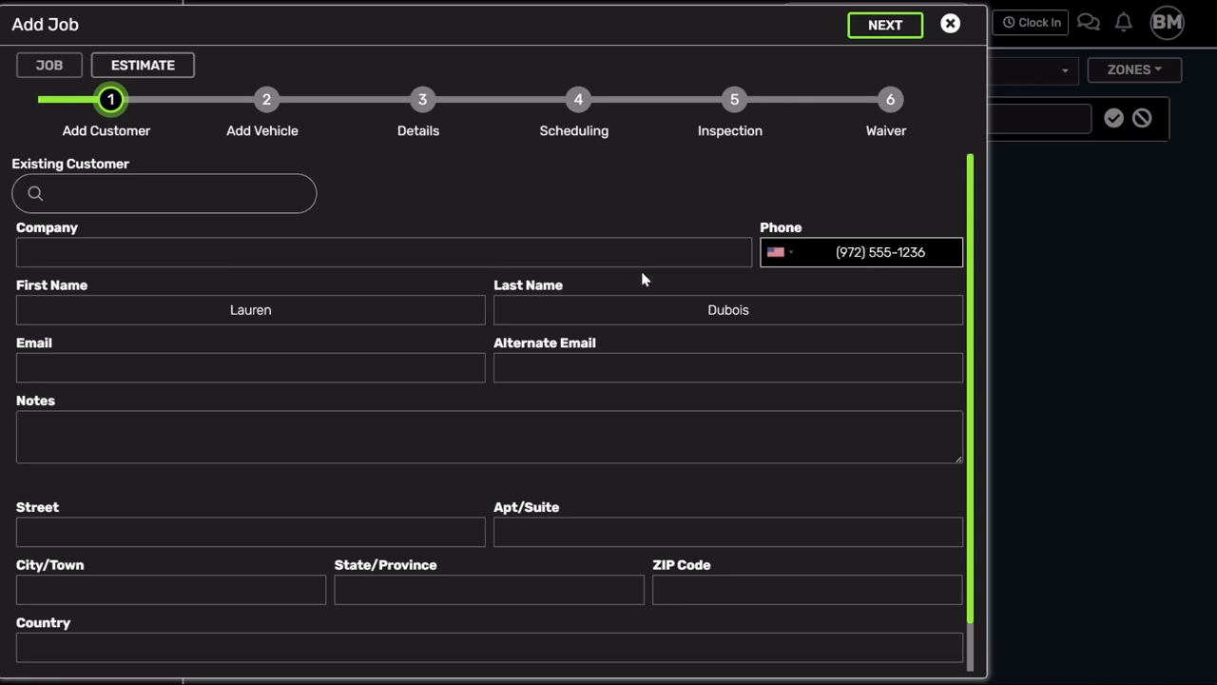
left_click(255, 360)
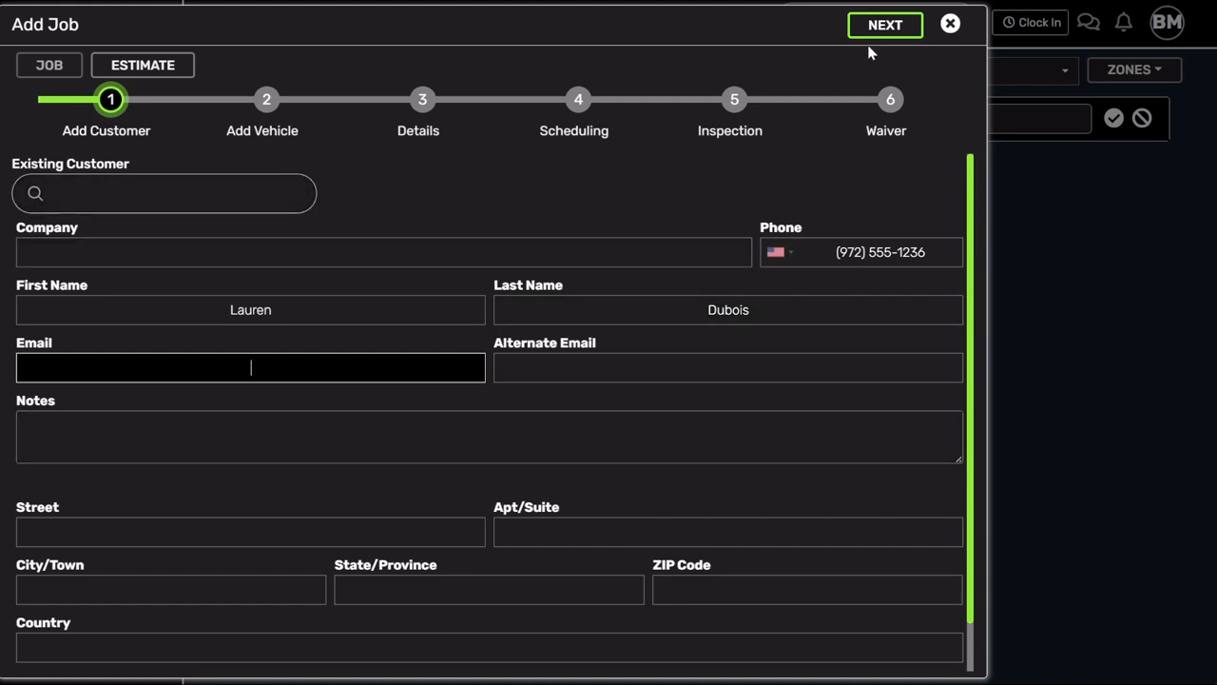
left_click(889, 26)
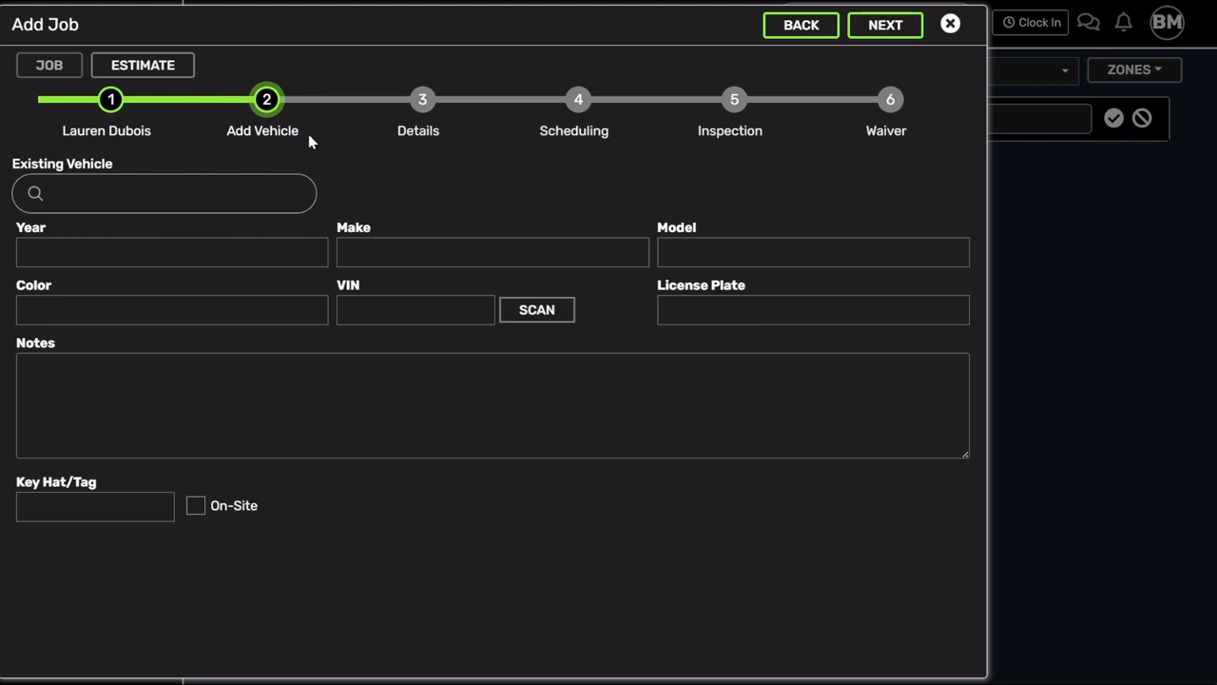
- Set the vehicle year to 2021 and the make to Toyota
left_click(115, 250)
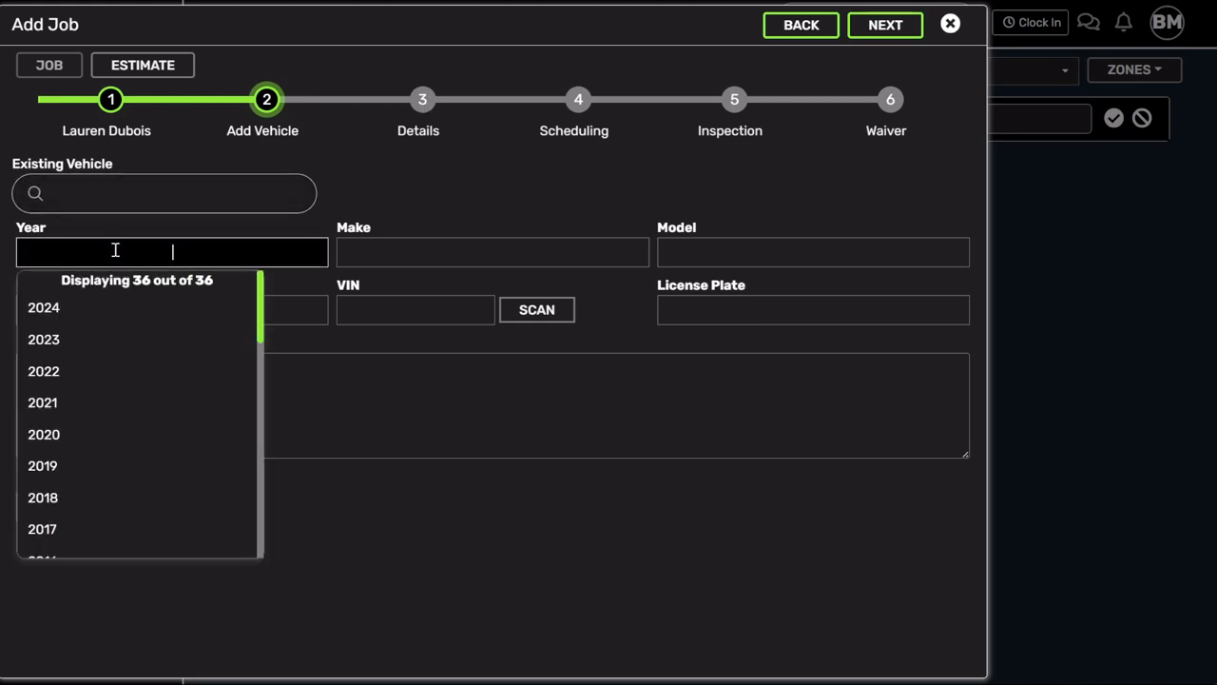
left_click(122, 404)
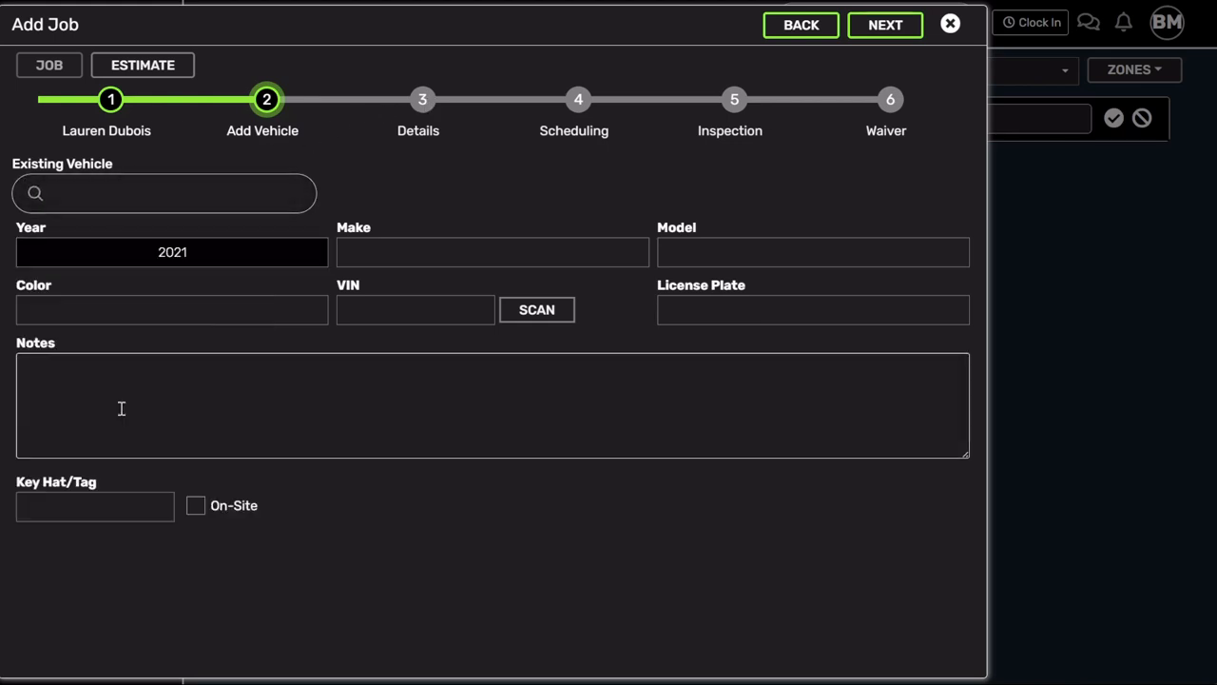
left_click(451, 249)
scroll(444, 392, "down", 8)
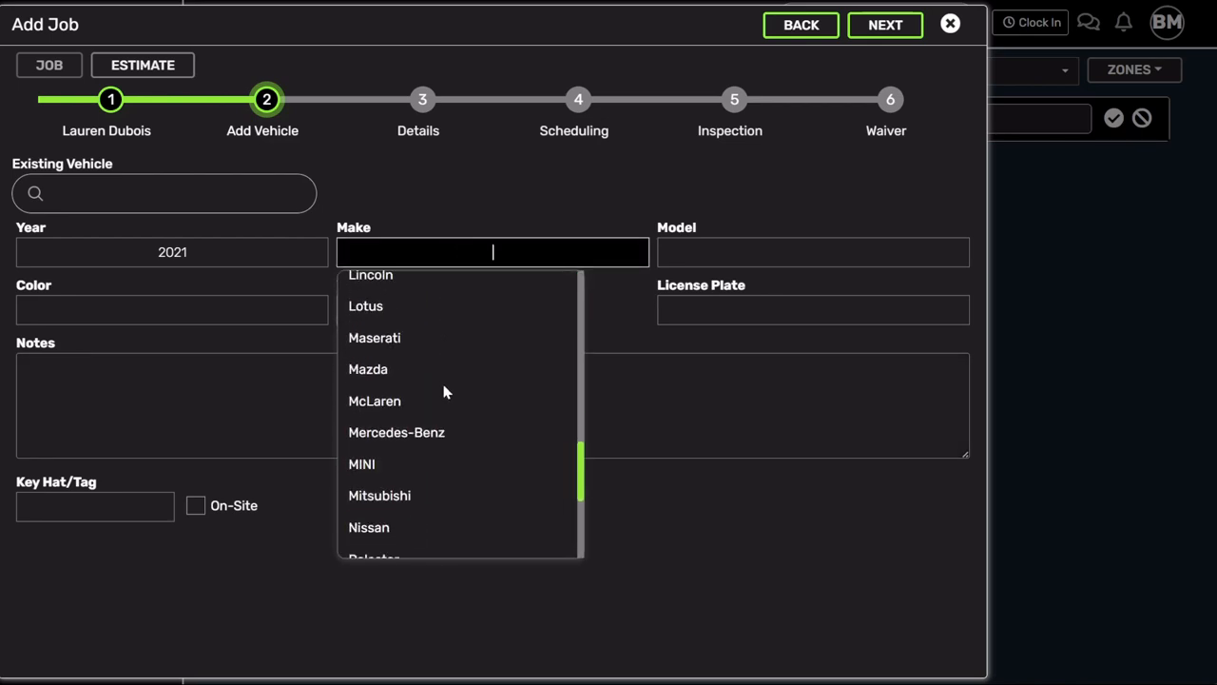
scroll(444, 392, "down", 3)
left_click(418, 500)
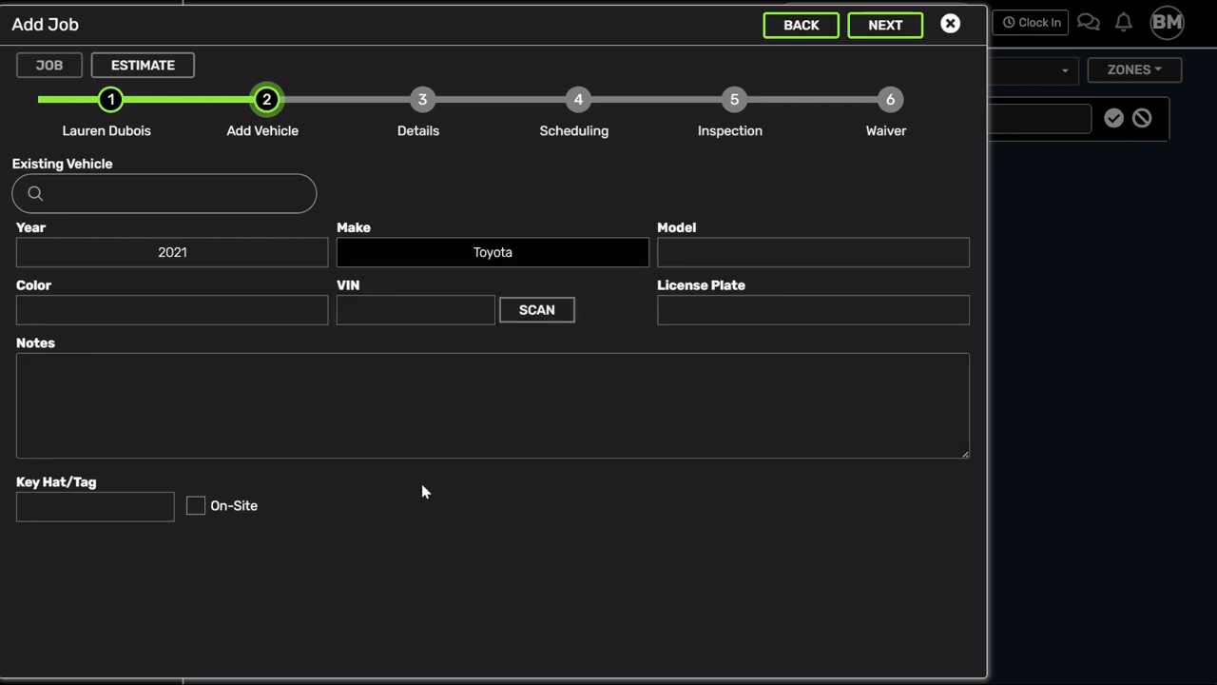
- Choose model GR Supra with the A91 Edition trim and advance to job details
left_click(701, 246)
scroll(714, 355, "down", 5)
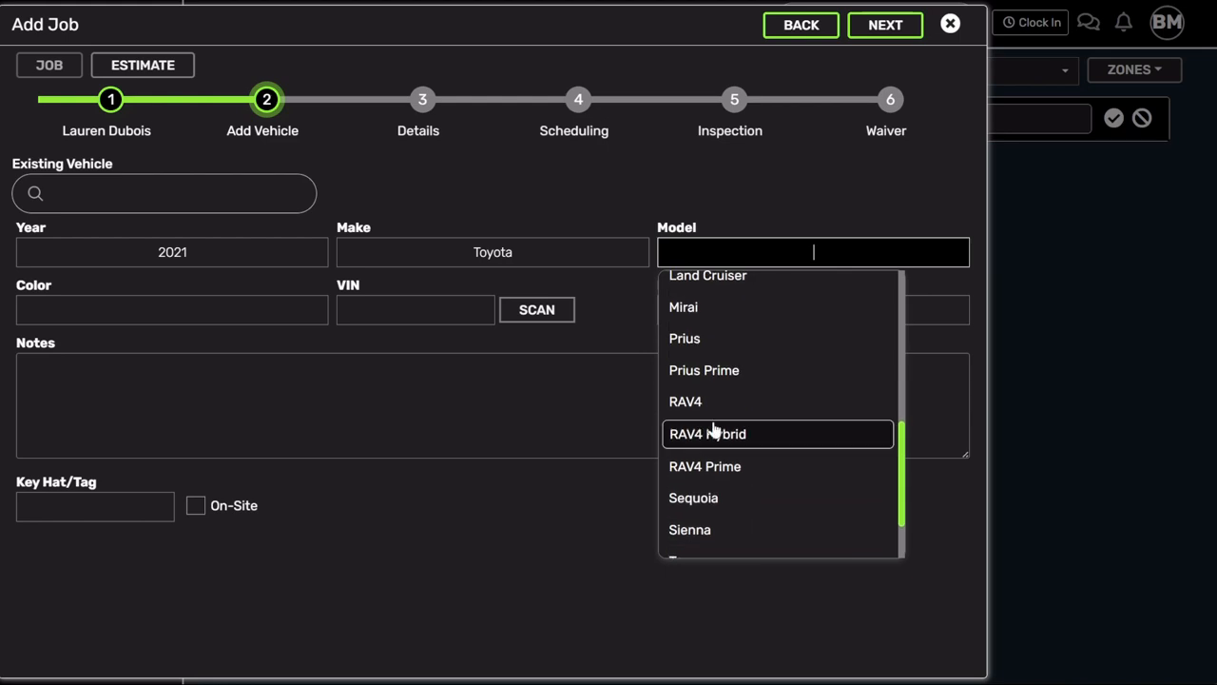
scroll(732, 501, "down", 1)
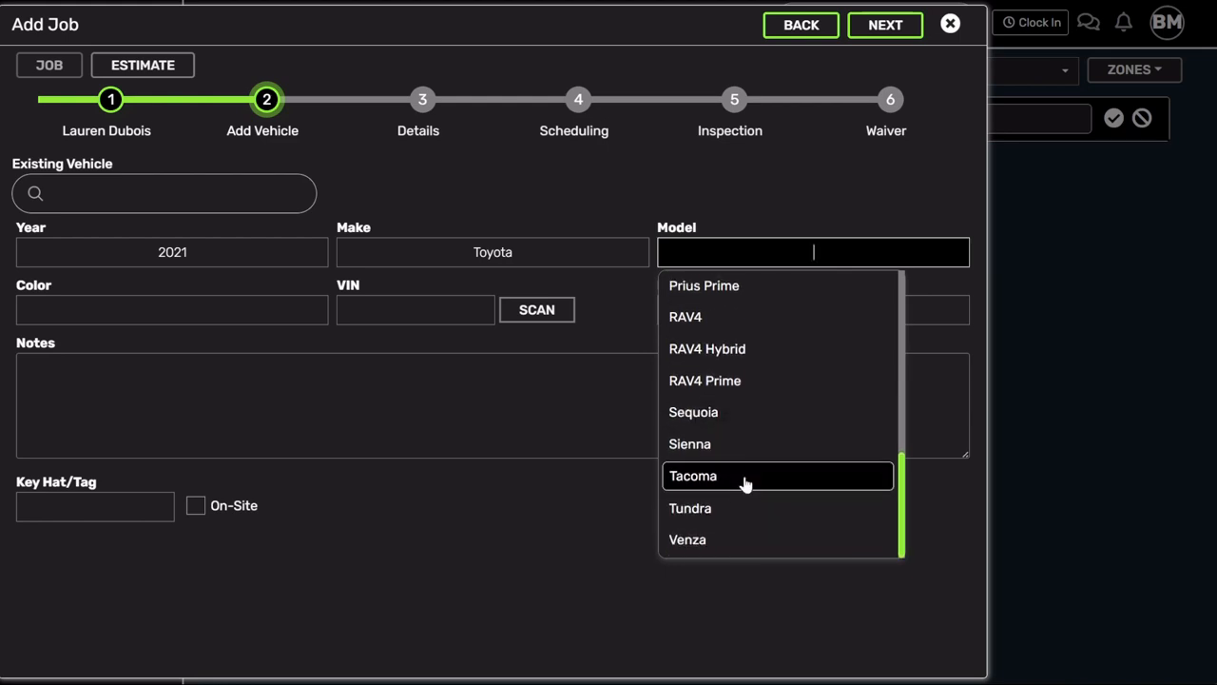
scroll(745, 484, "up", 4)
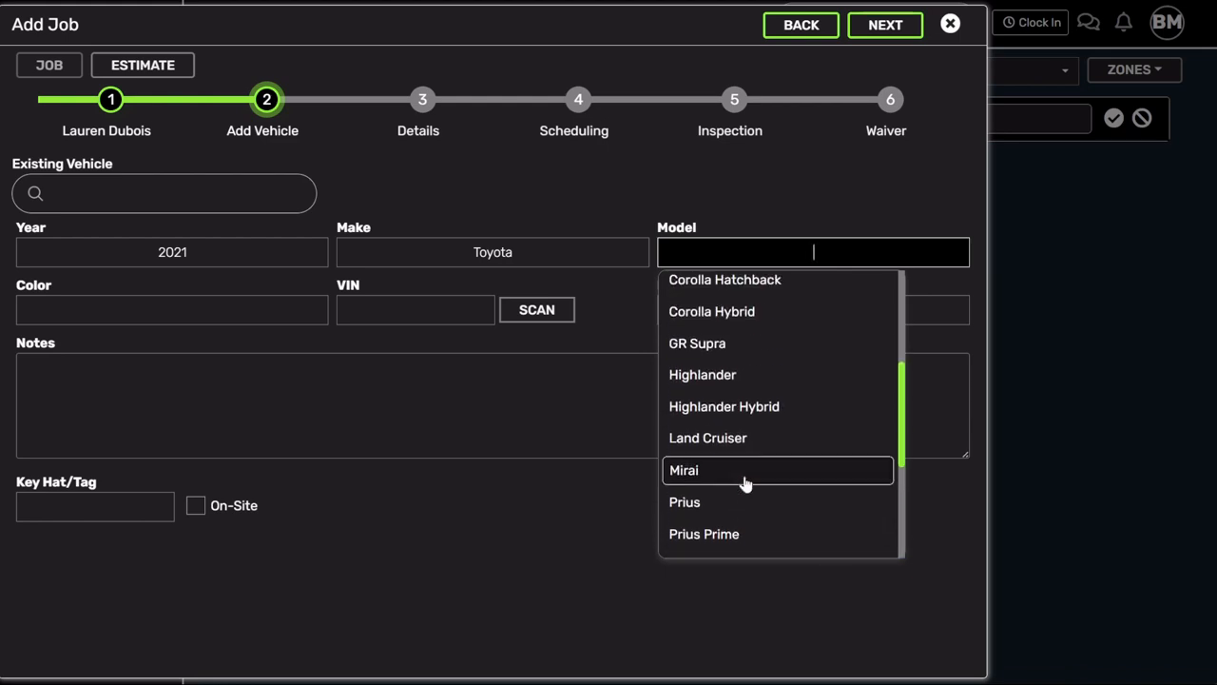
left_click(715, 345)
left_click(485, 309)
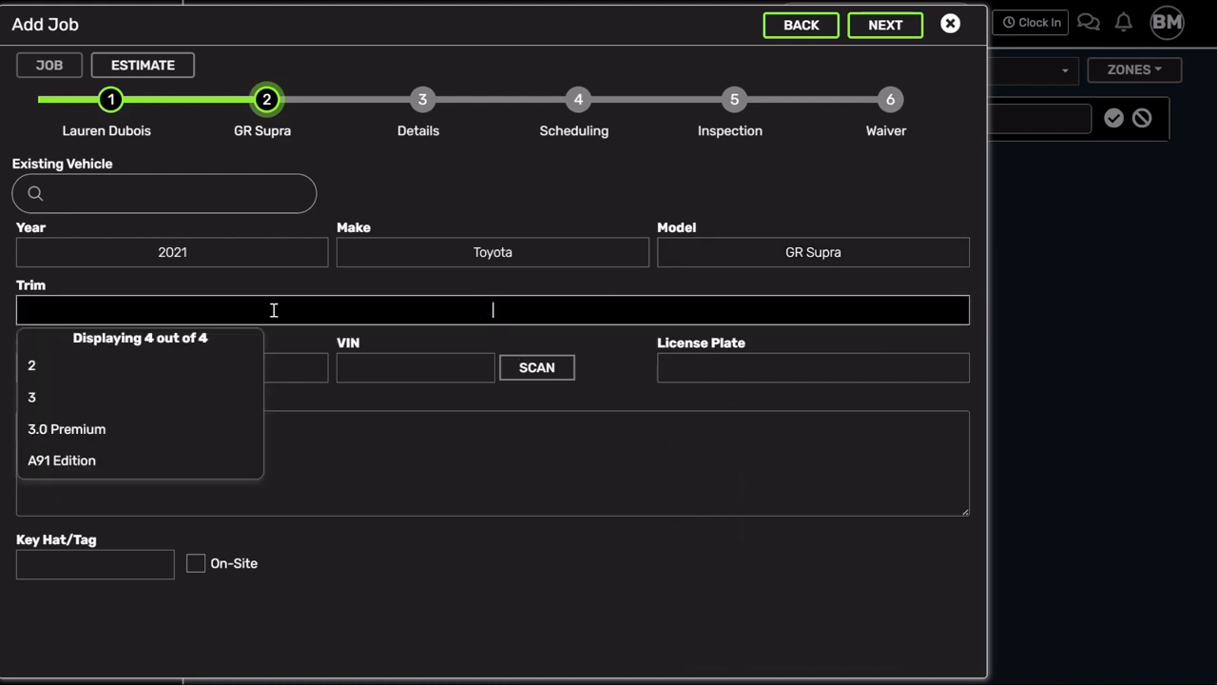
left_click(86, 460)
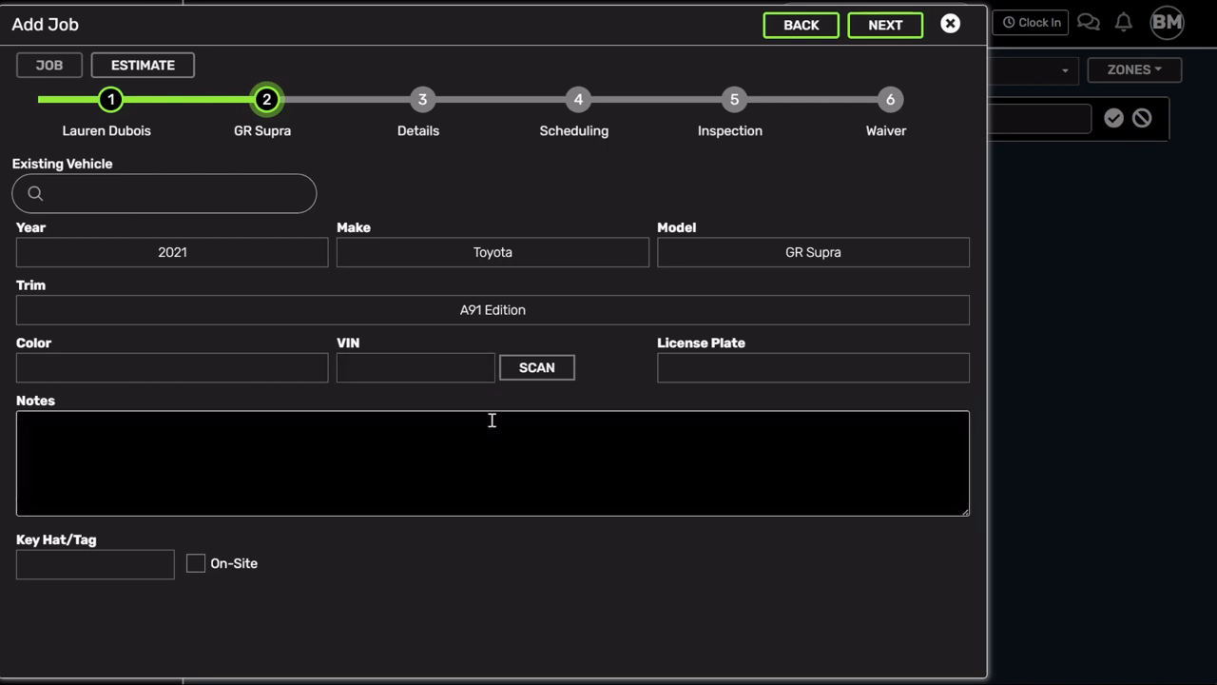
left_click(889, 29)
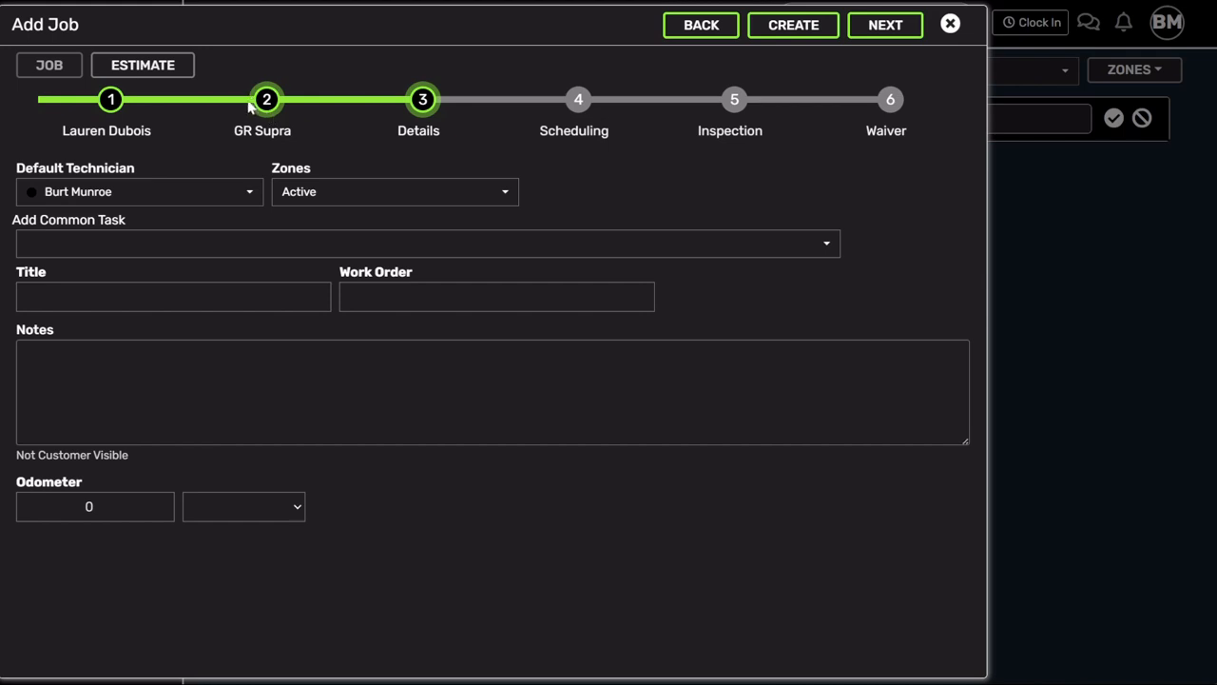
- Title the job 'title goes here'
left_click(104, 295)
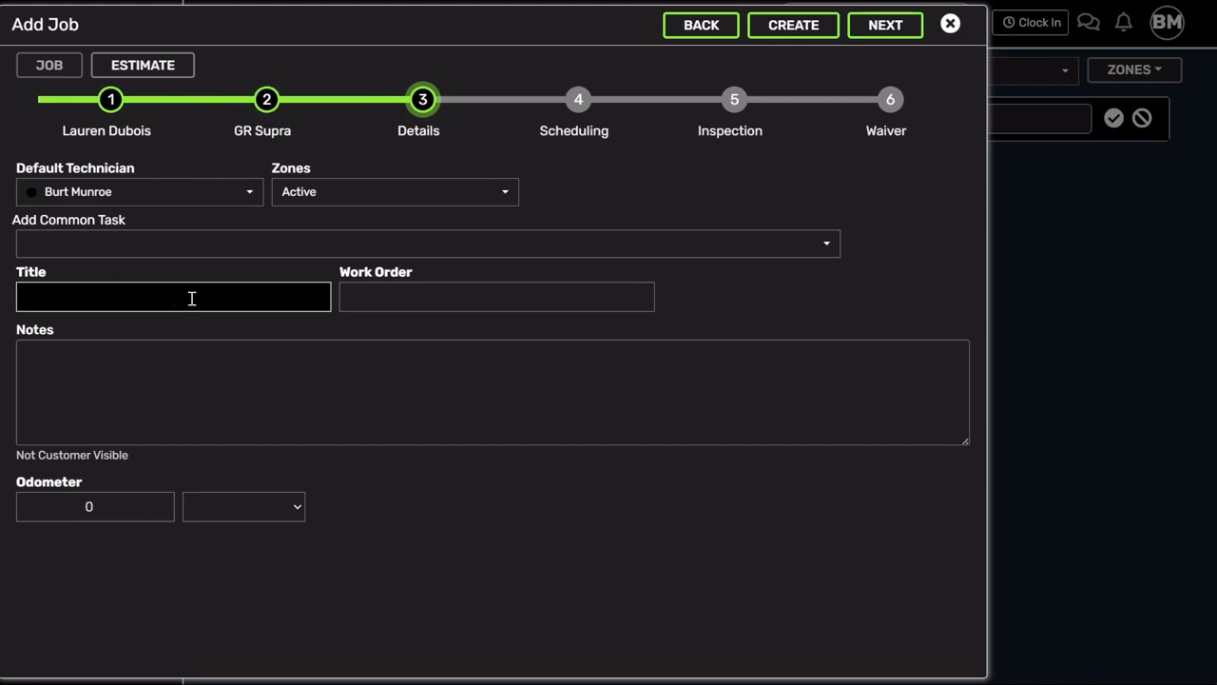
type("le goes here")
left_click(406, 294)
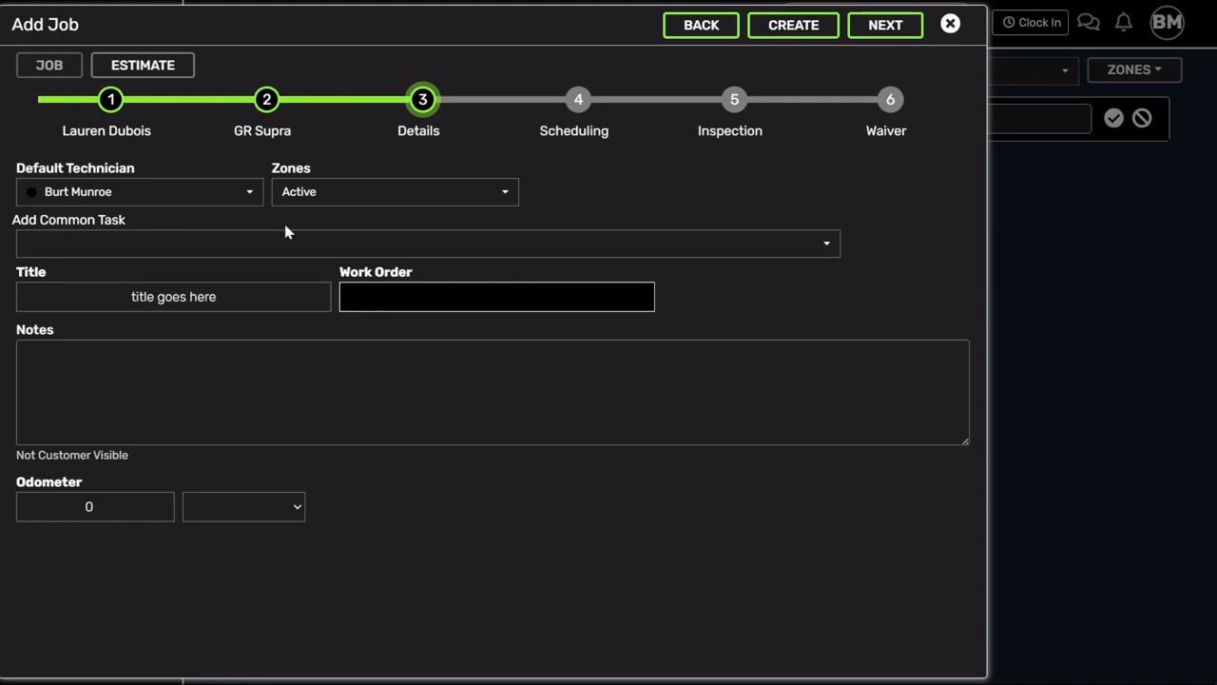
- Add the machine shop - valve job and brake job common tasks, then save the details
left_click(181, 249)
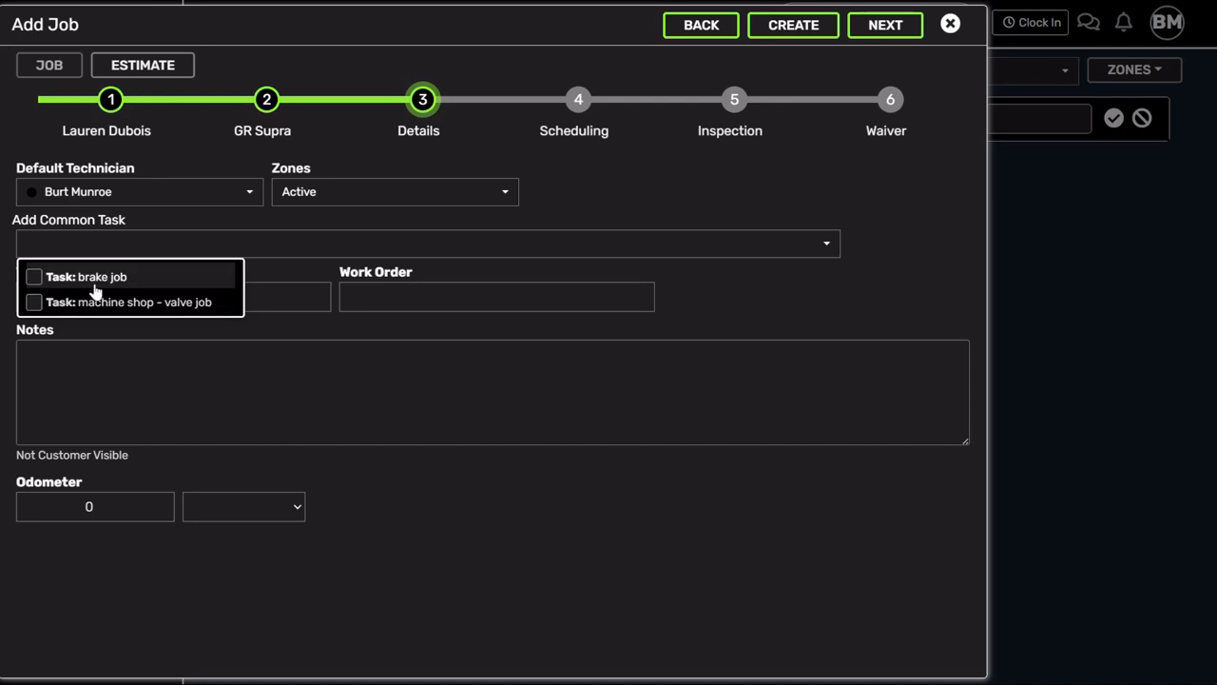
left_click(830, 245)
left_click(478, 245)
left_click(35, 301)
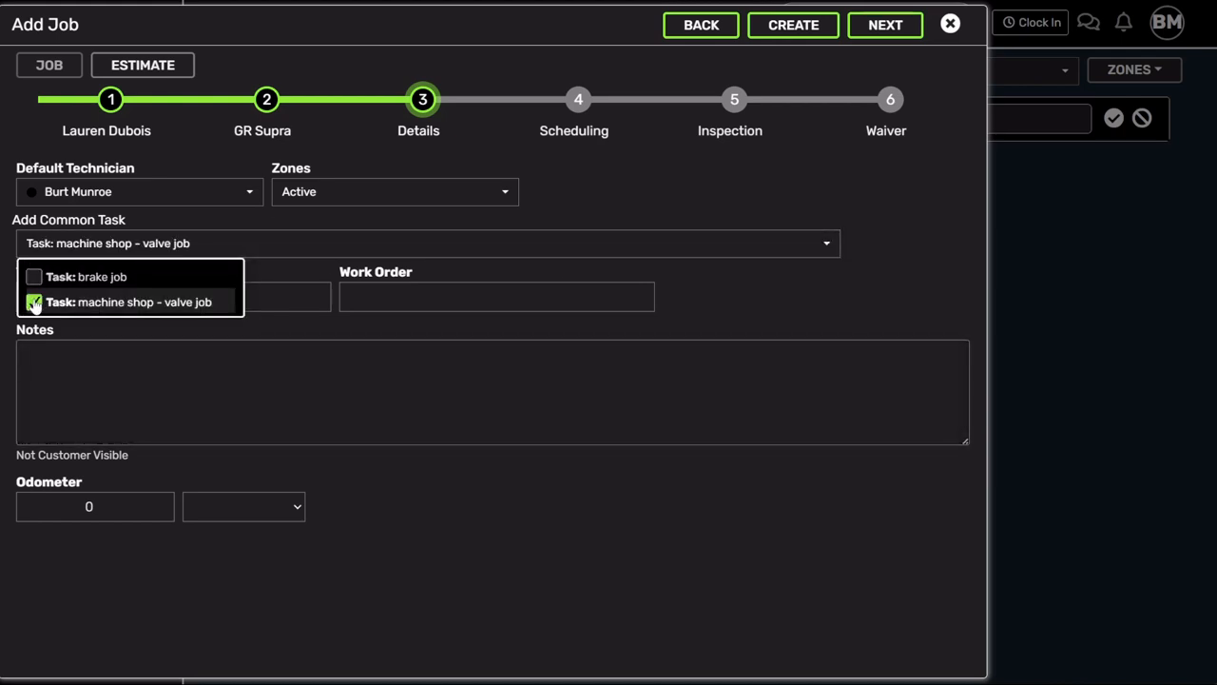
left_click(34, 276)
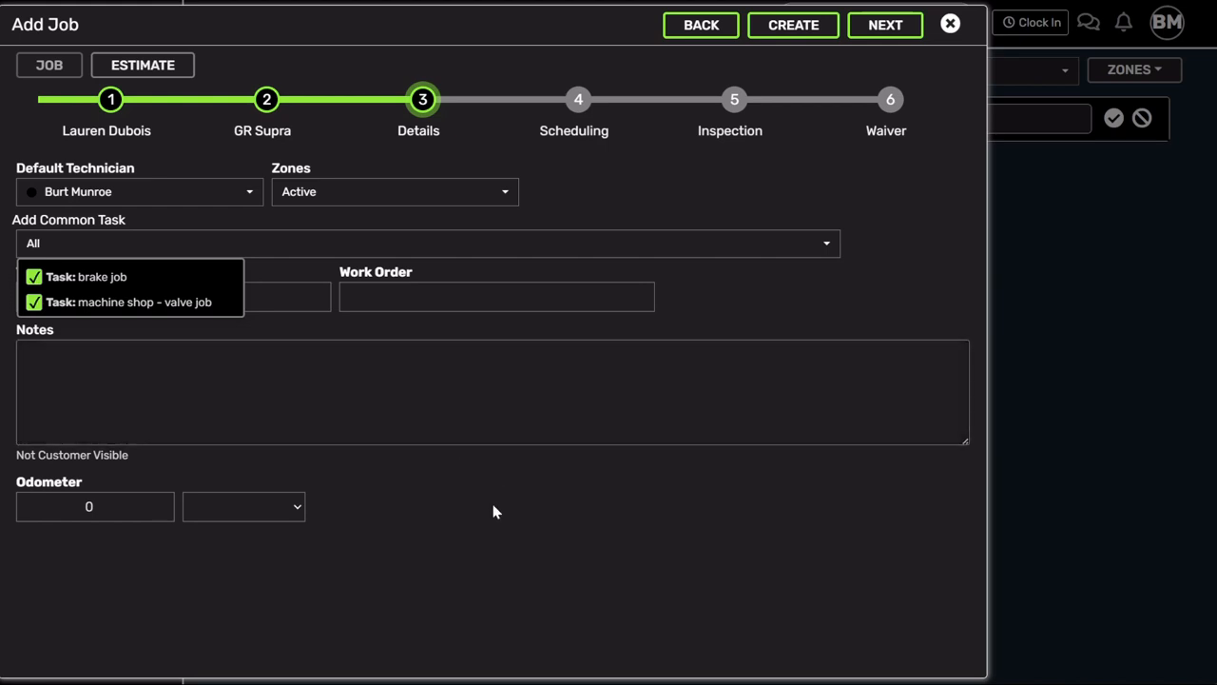
left_click(491, 509)
left_click(307, 341)
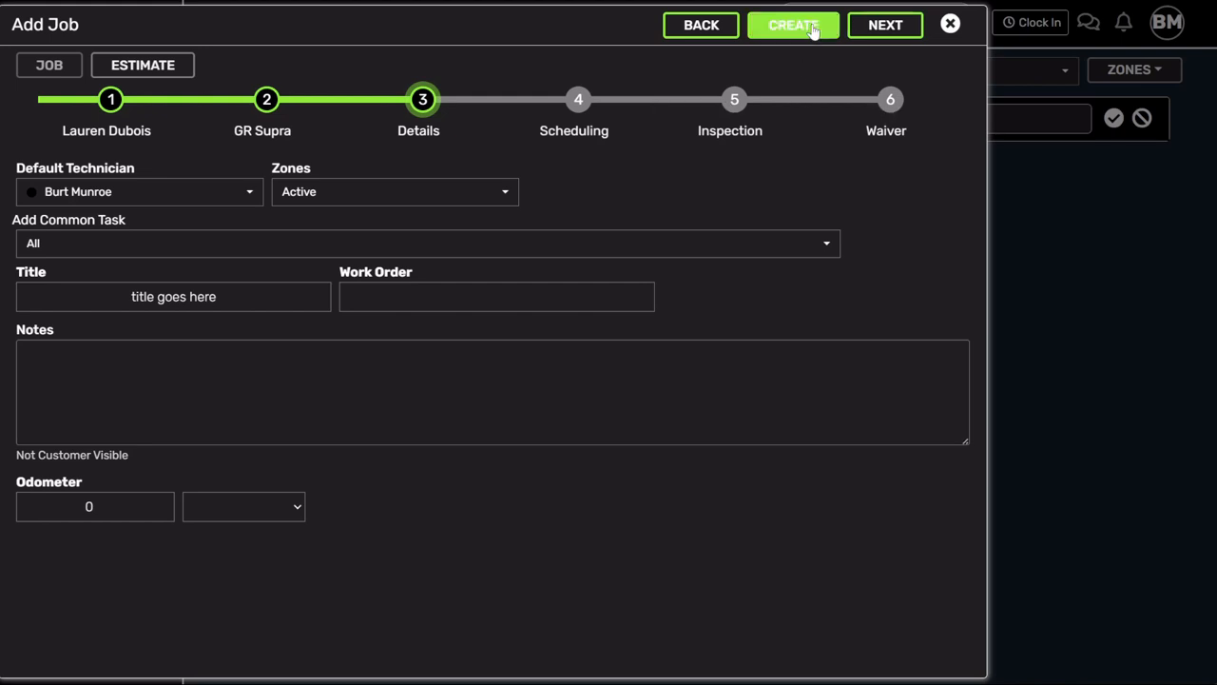
left_click(879, 28)
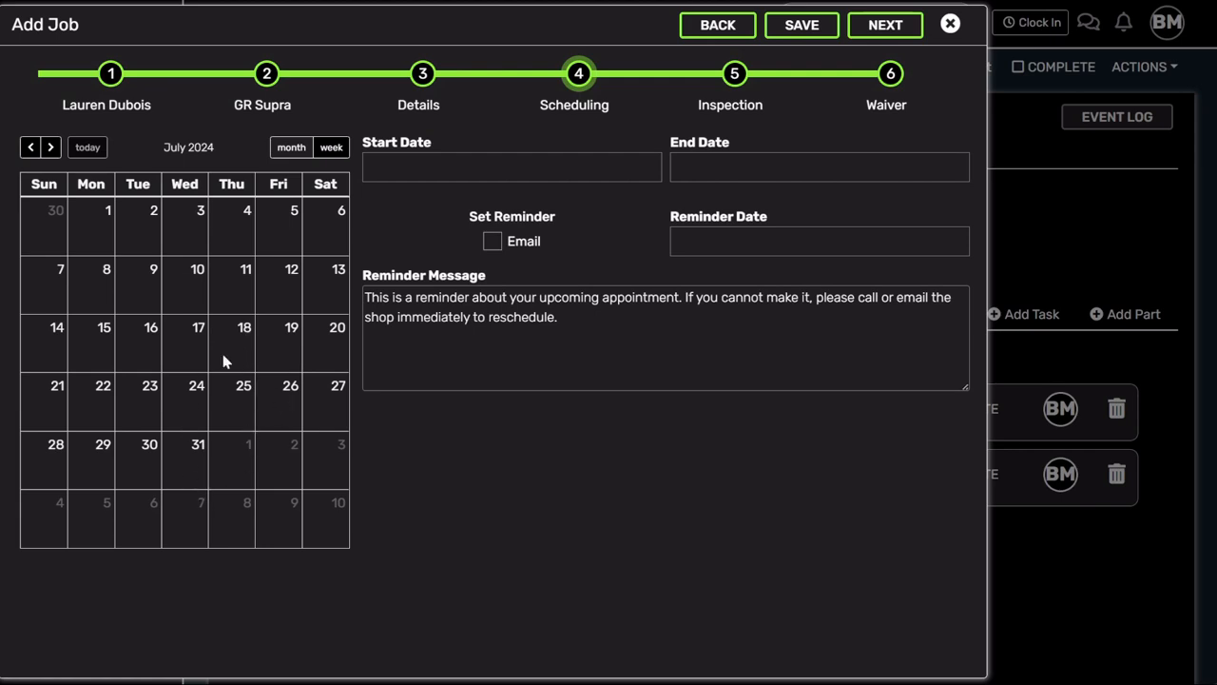
- Schedule the job for Friday July 12, 2024 and continue to the Inspection step
left_click(289, 294)
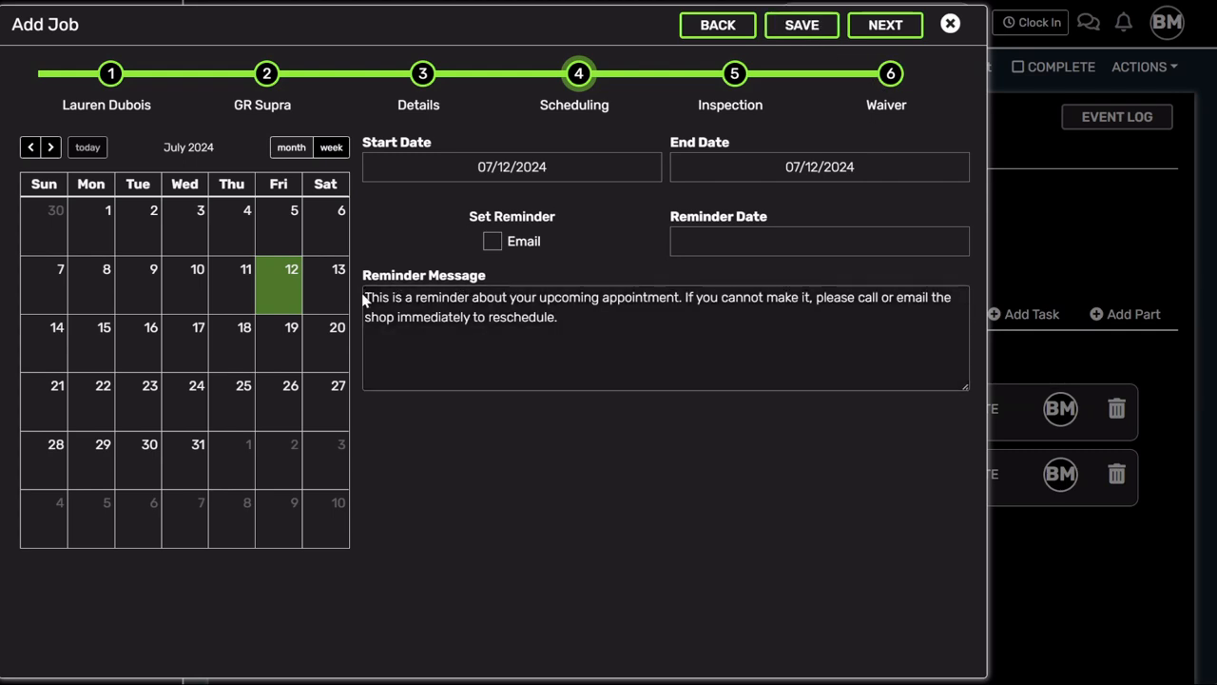
left_click_drag(380, 297, 625, 332)
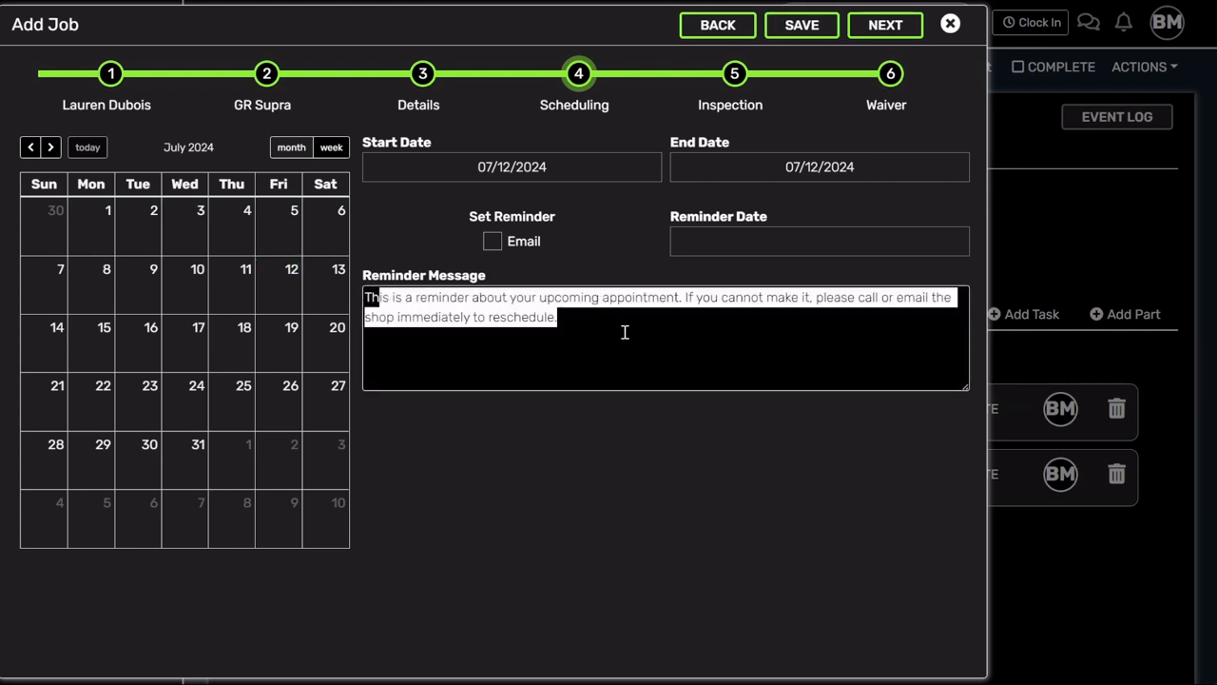
left_click(880, 28)
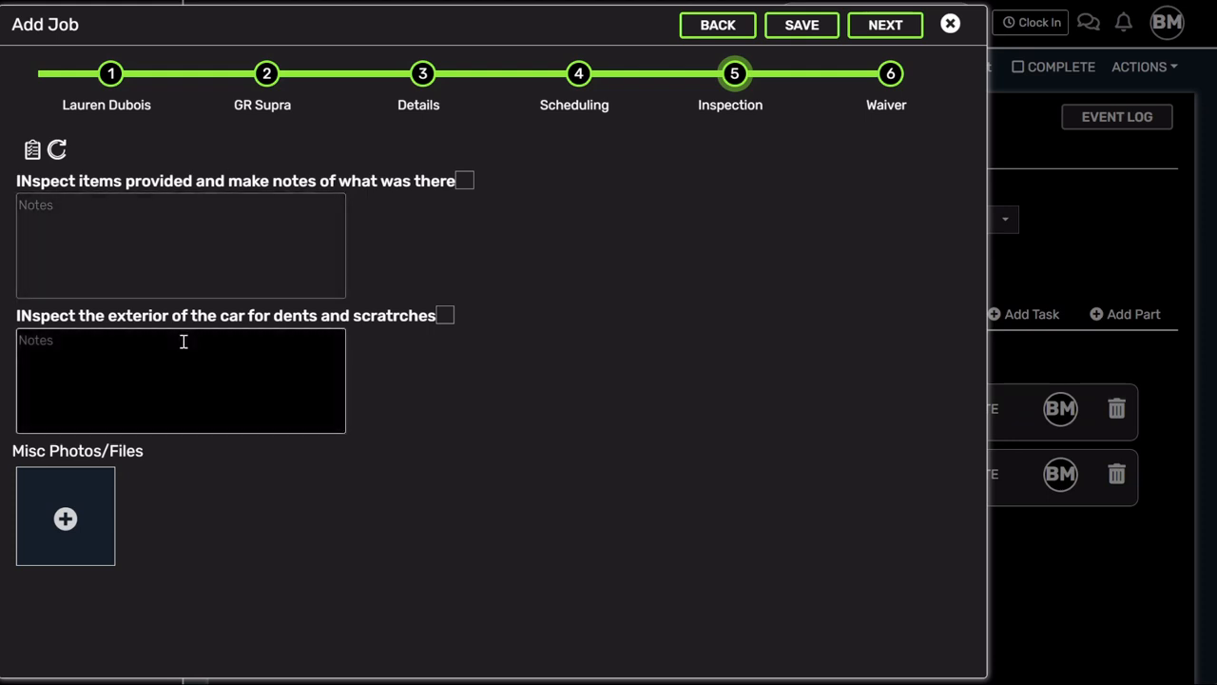
- Reload the inspection checklist with its two items, then advance to the Waiver step
left_click(32, 150)
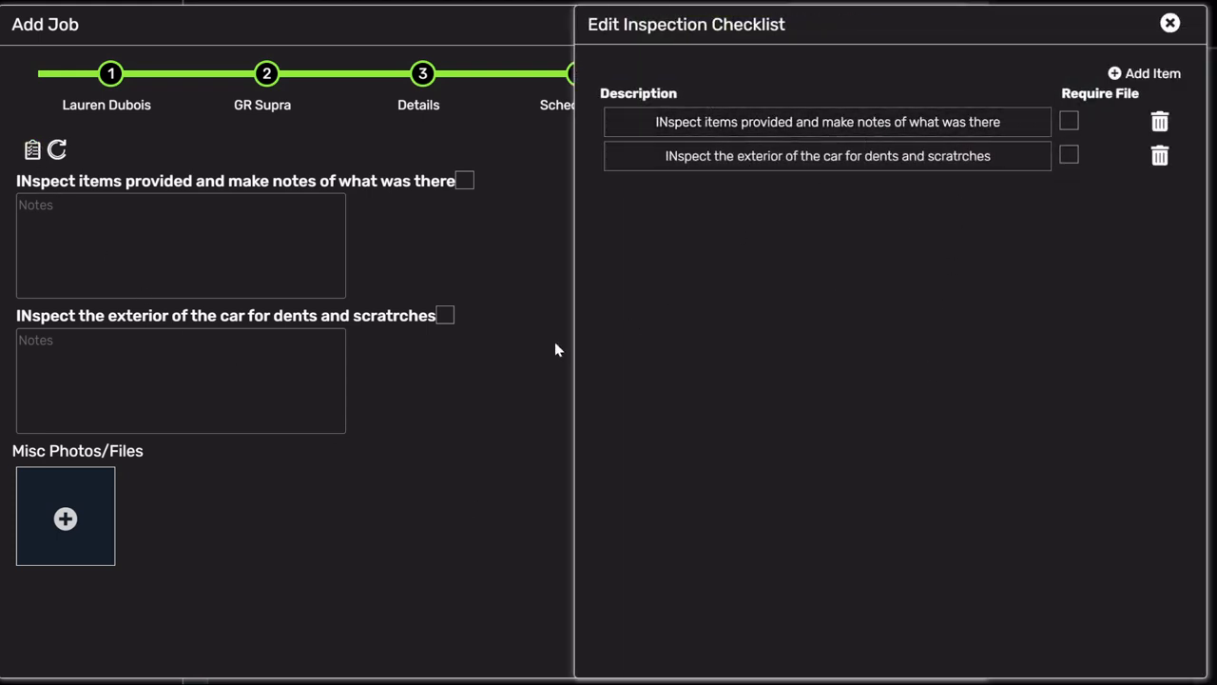
left_click(457, 405)
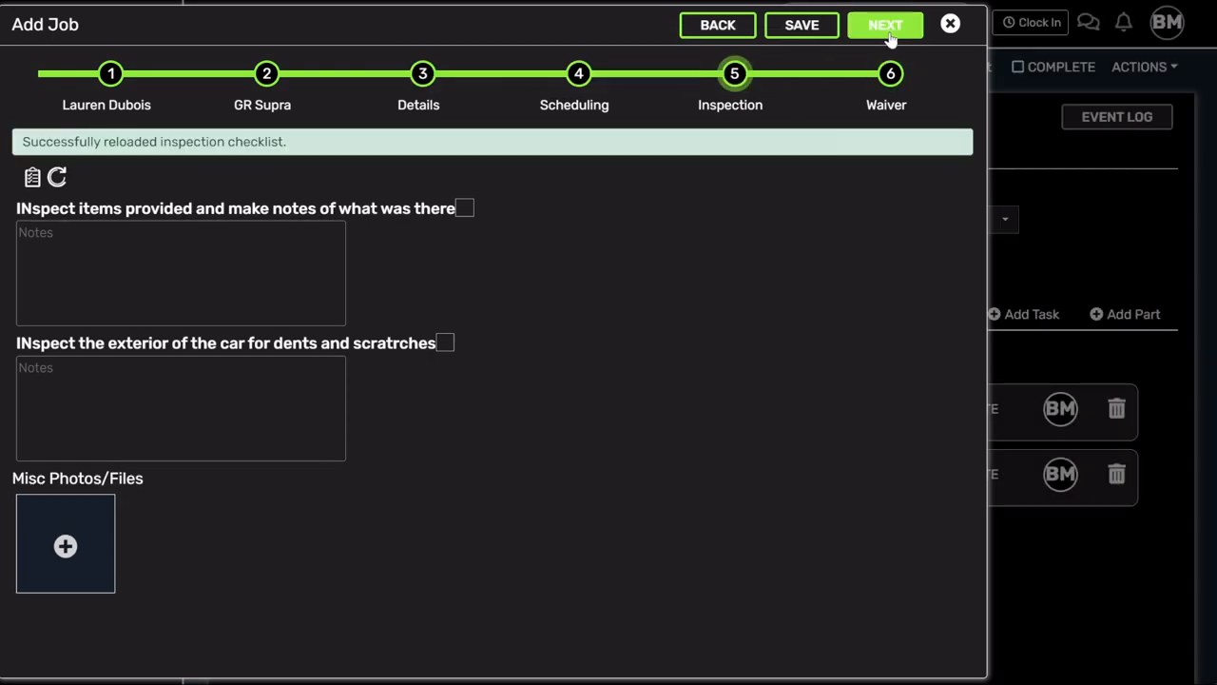
left_click(886, 28)
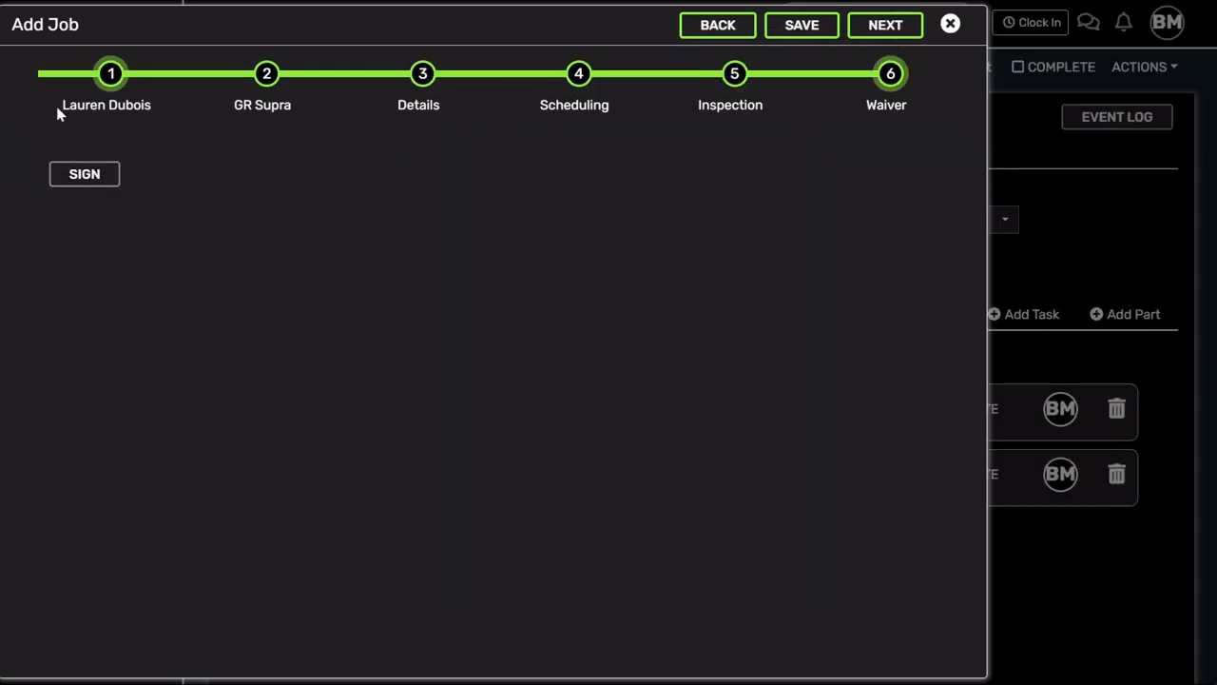
- Add the customer's signature to the waiver and save the 2021 Toyota GR Supra job
left_click(80, 180)
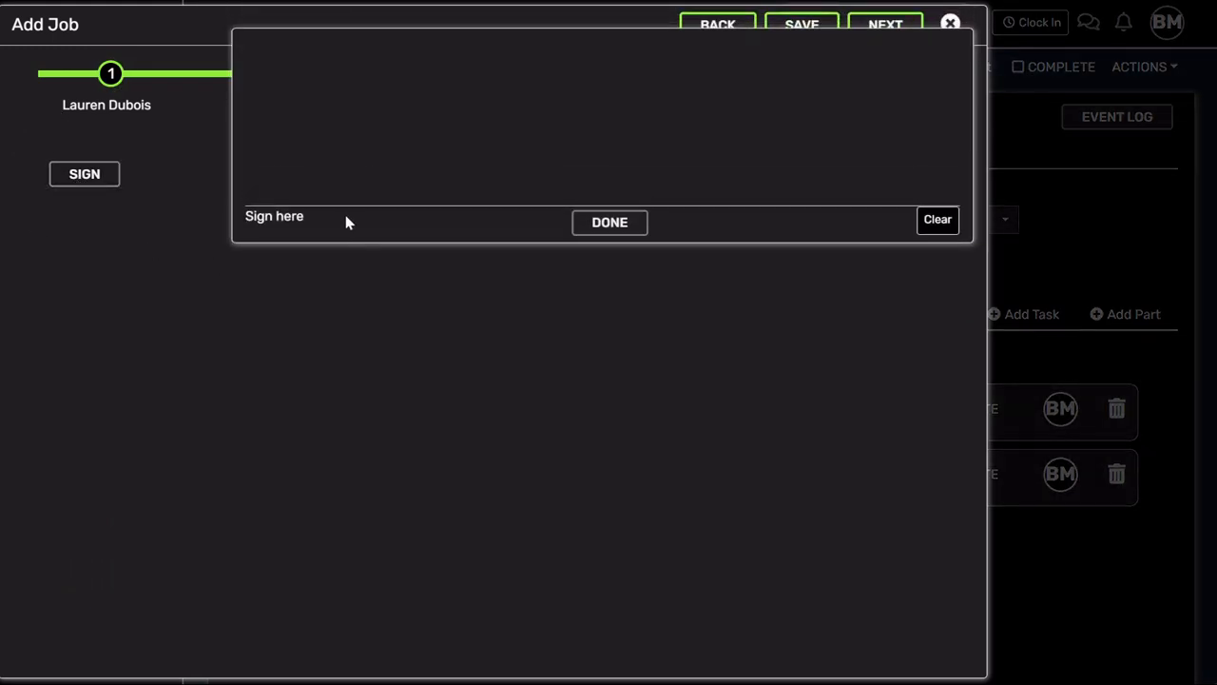
mouse_move(345, 141)
left_mouse_down()
mouse_move(367, 171)
mouse_move(905, 118)
left_mouse_up()
left_click(608, 233)
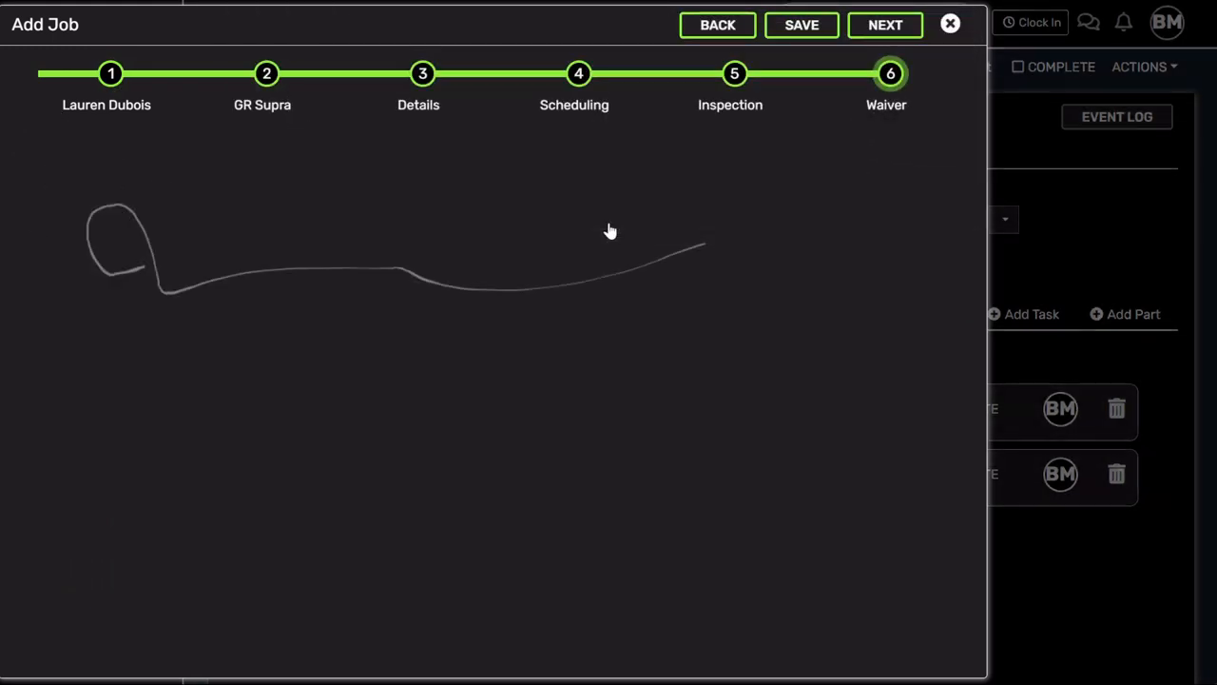
left_click(794, 28)
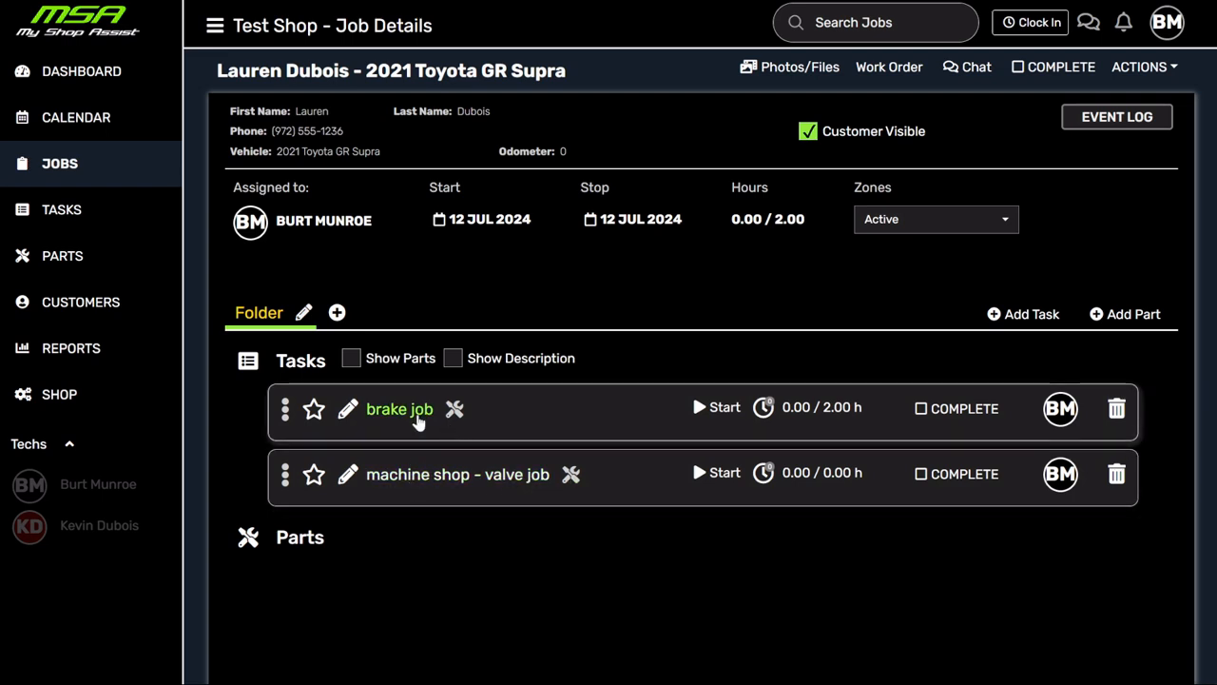
left_click(419, 418)
scroll(427, 352, "down", 3)
scroll(429, 362, "up", 2)
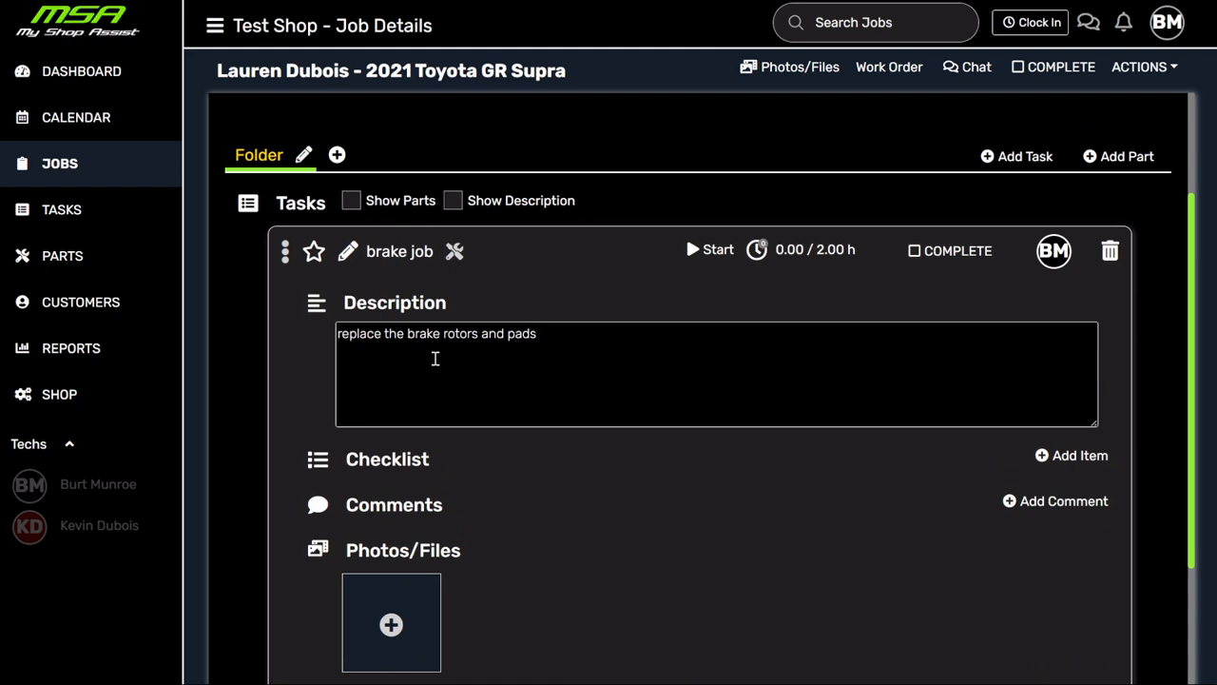
left_click(402, 251)
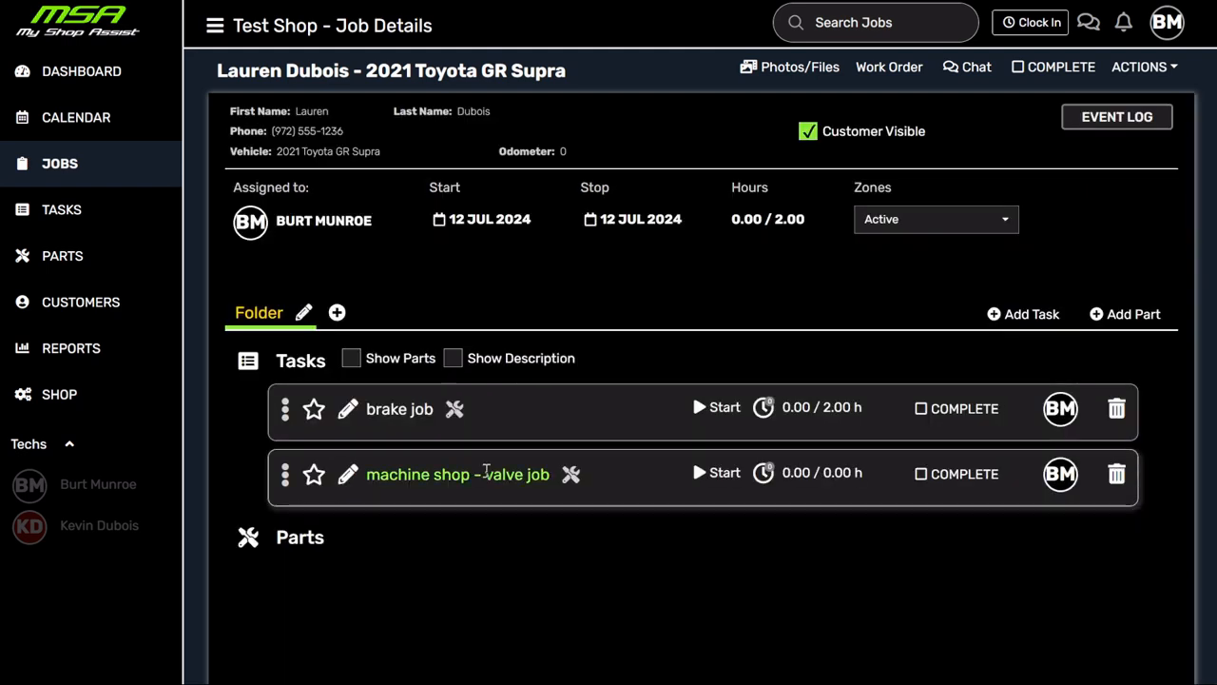